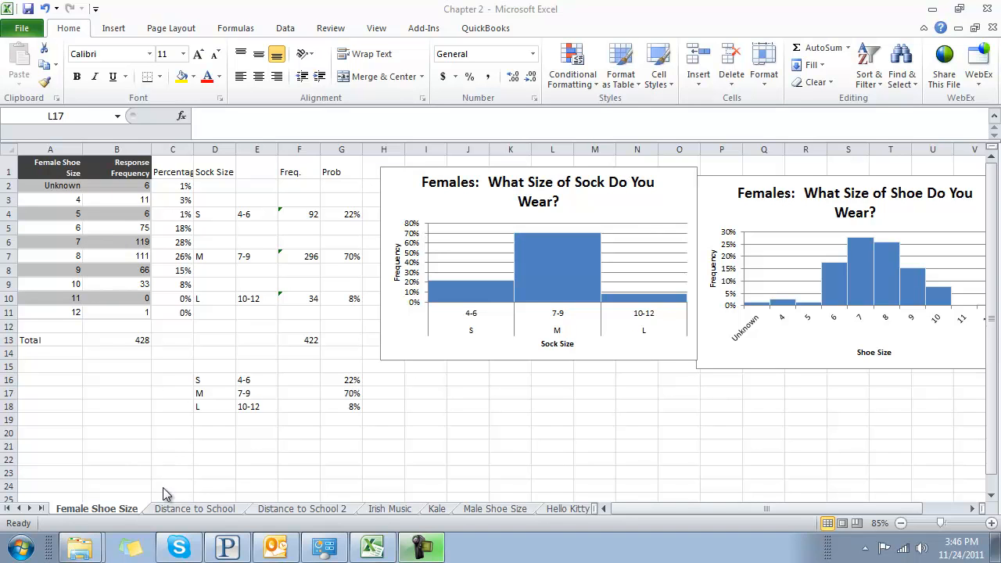
# Switch to the Distance to School worksheet
pyautogui.click(210, 513)
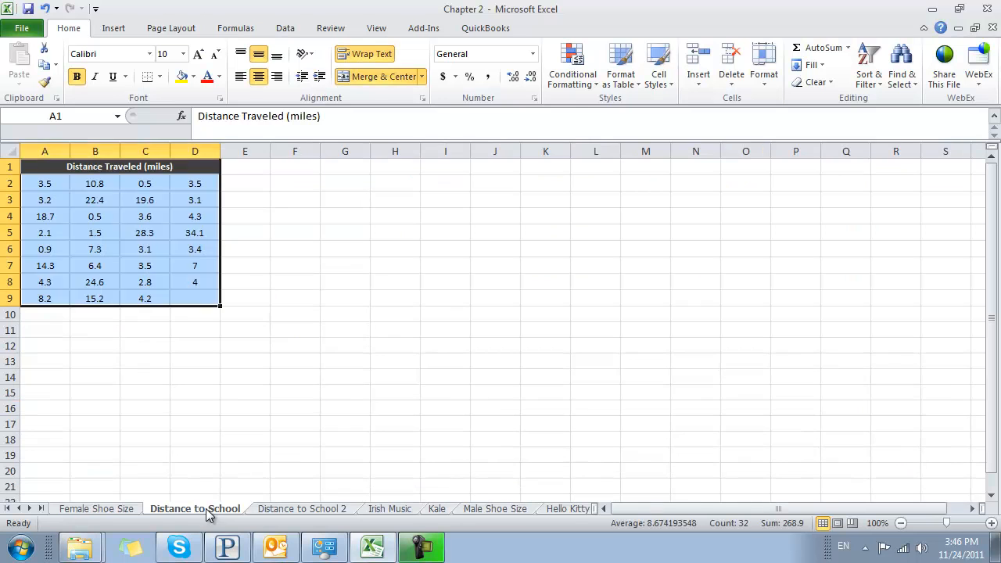
pyautogui.click(323, 374)
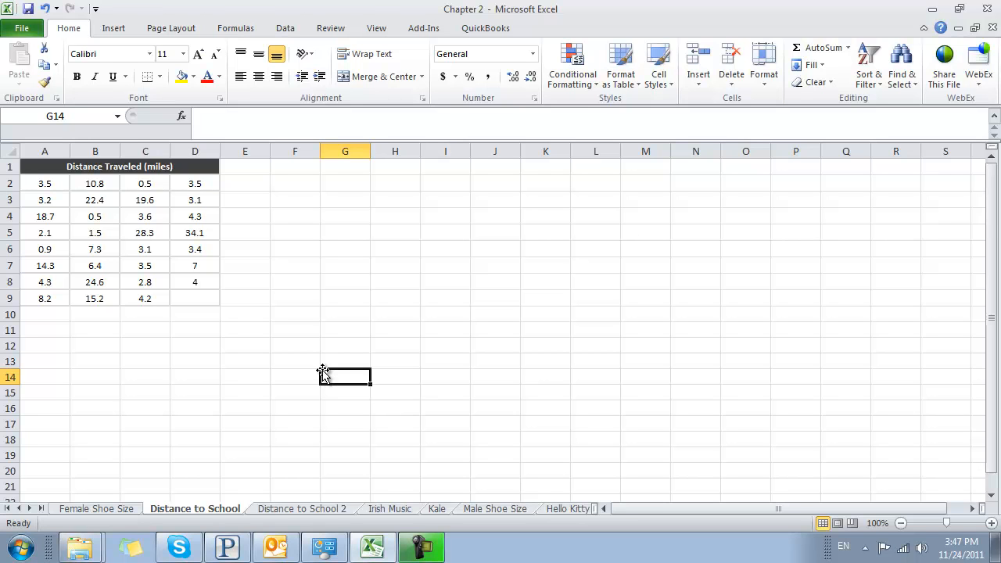
pyautogui.press('Left')
pyautogui.press('Left')
pyautogui.hotkey('ctrl', 'Right')
pyautogui.hotkey('ctrl', 'Left')
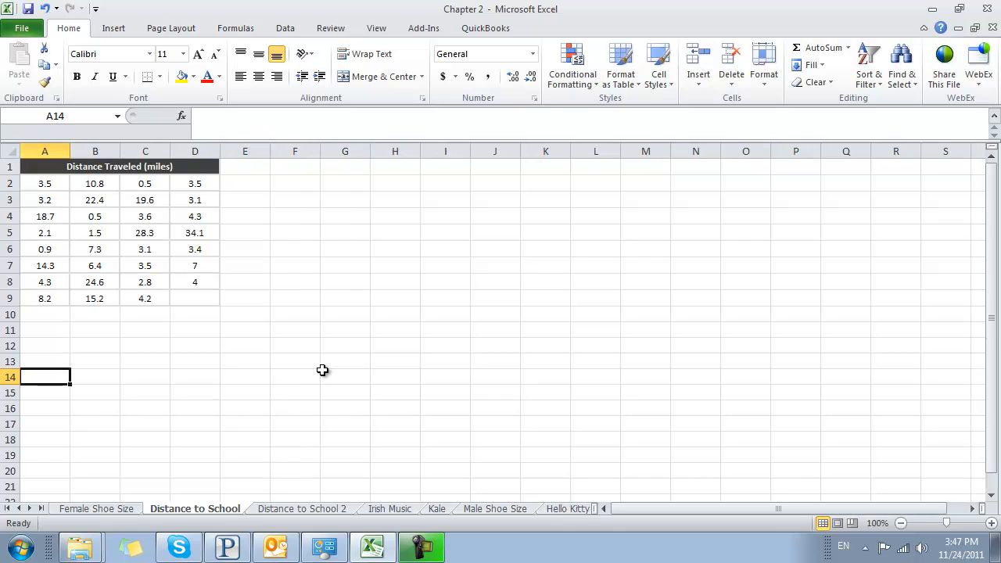
pyautogui.click(306, 168)
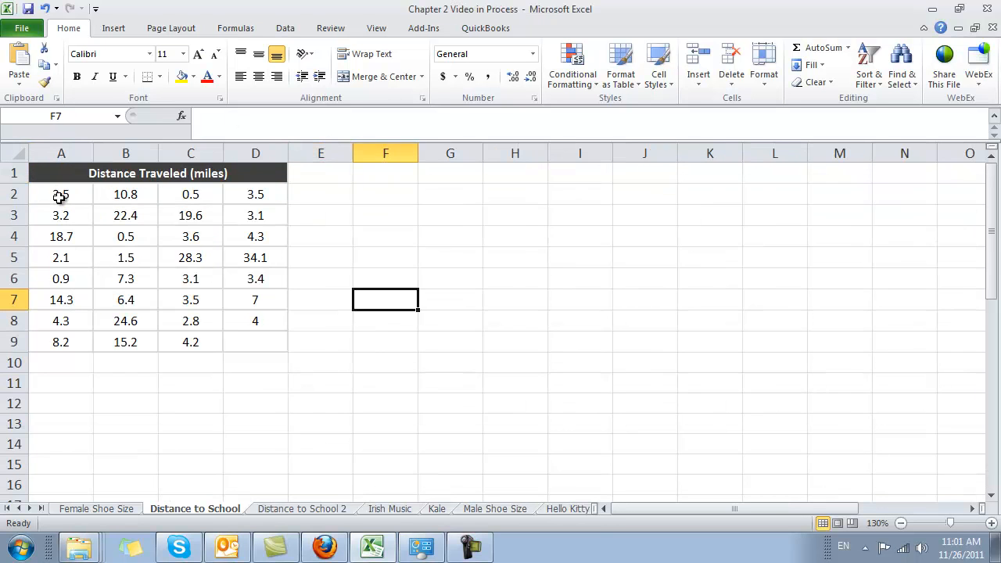
# Enter the label Min in cell F1 and the label Max in cell F2
pyautogui.press('Right')
pyautogui.press('Left')
pyautogui.press('Up')
pyautogui.press('Up')
pyautogui.press('Up')
pyautogui.press('Up')
pyautogui.press('Up')
pyautogui.press('Up')
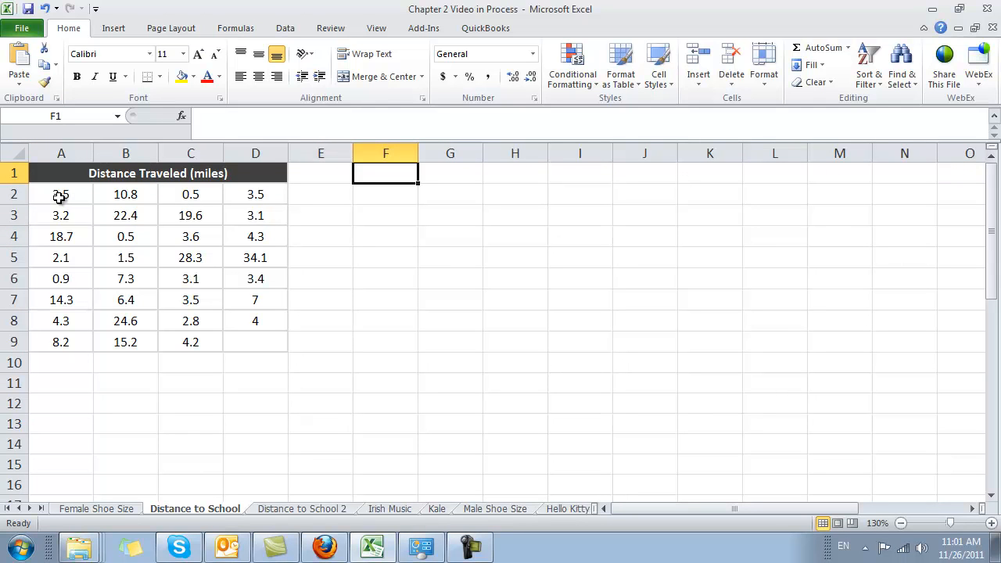
pyautogui.write('Min')
pyautogui.press('Return')
pyautogui.write('S')
pyautogui.press('BackSpace')
pyautogui.write('ma')
pyautogui.press('BackSpace')
pyautogui.press('BackSpace')
pyautogui.write('Max')
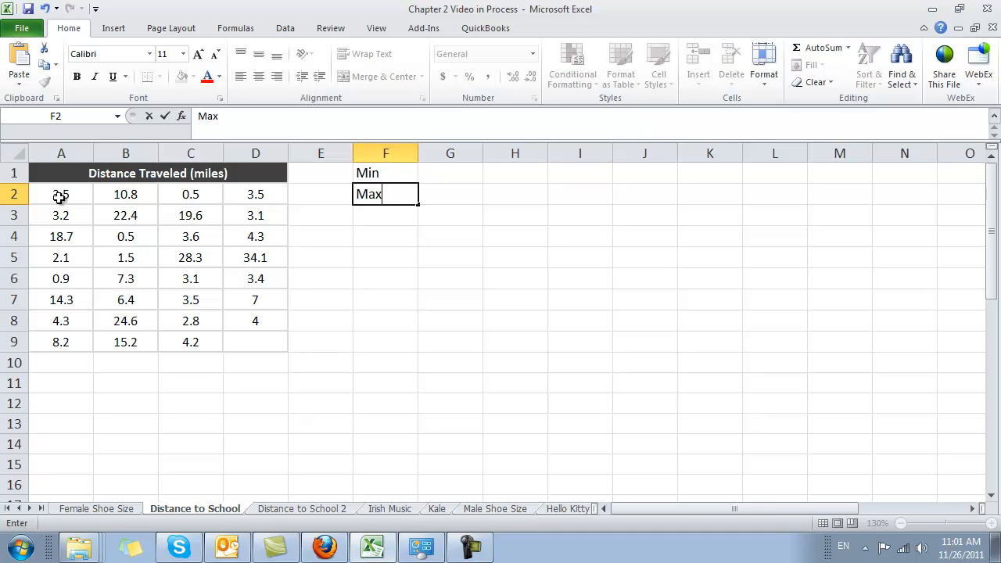
pyautogui.press('Tab')
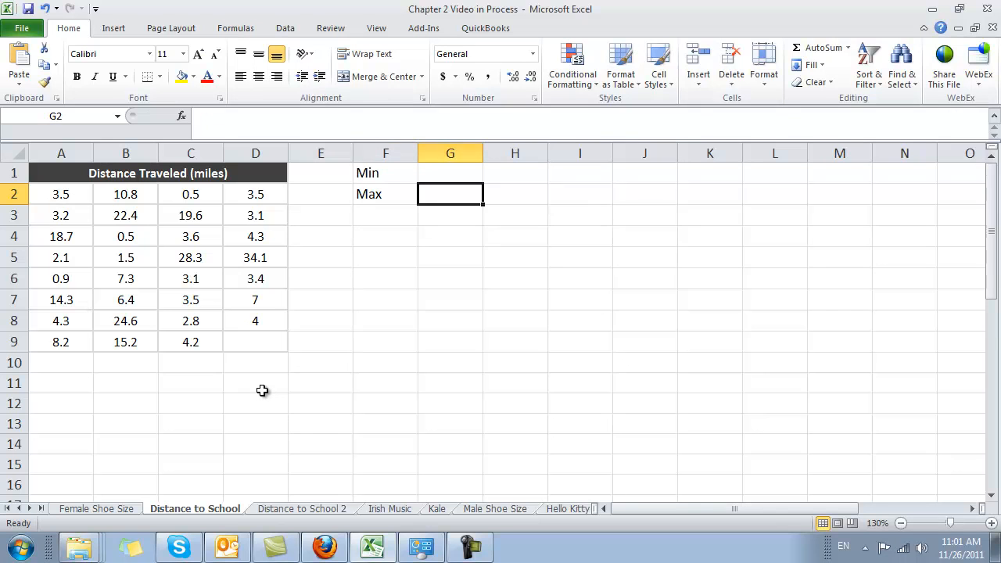
# Calculate the smallest travel distance in G1 with the formula =min(A2:D9)
pyautogui.press('Up')
pyautogui.write('=')
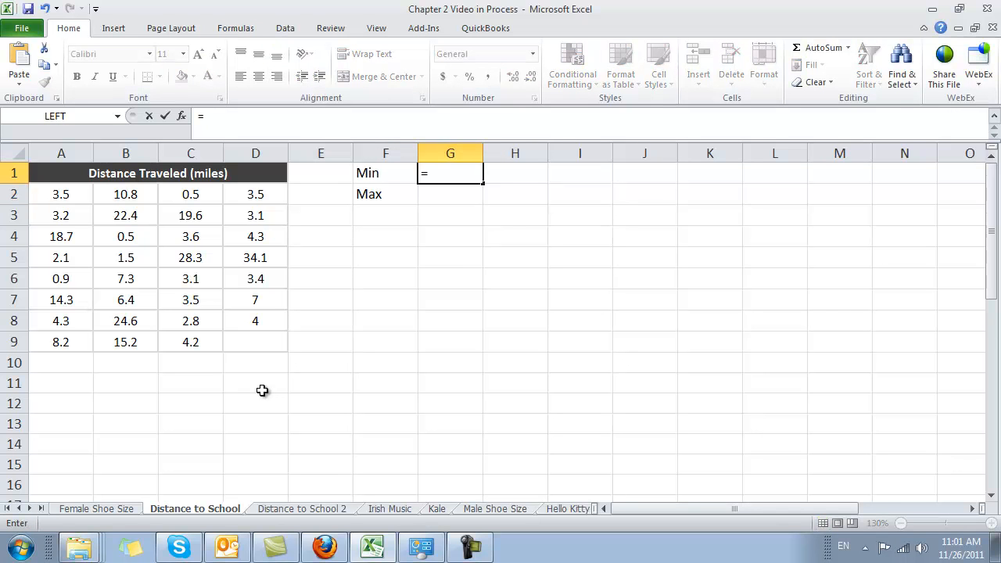
pyautogui.write('min(')
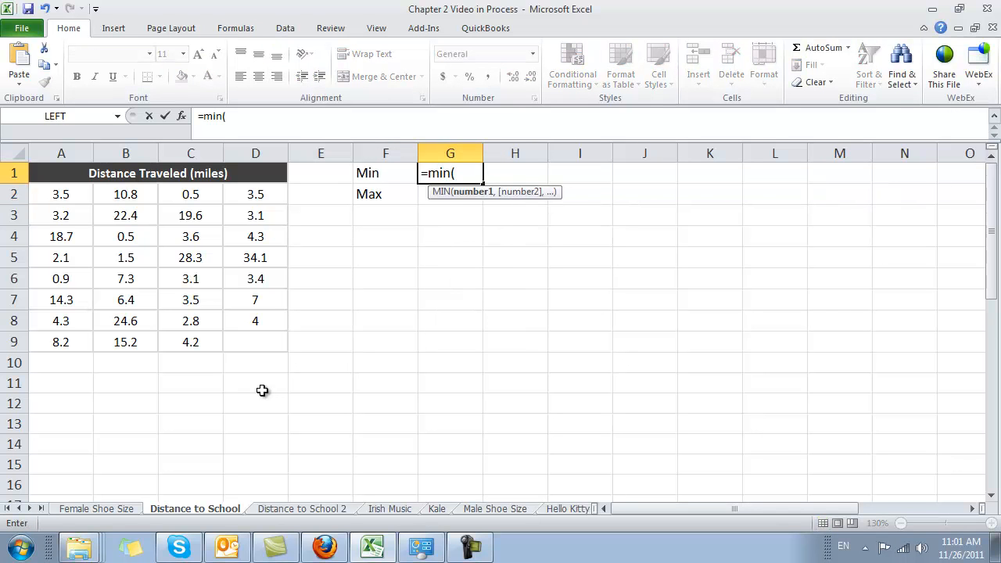
pyautogui.press('Left')
pyautogui.press('Left')
pyautogui.press('Left')
pyautogui.press('Down')
pyautogui.hotkey('shift', 'Left')
pyautogui.hotkey('shift', 'Left')
pyautogui.hotkey('shift', 'Left')
pyautogui.hotkey('shift', 'Down')
pyautogui.hotkey('shift', 'Down')
pyautogui.hotkey('shift', 'Down')
pyautogui.hotkey('shift', 'Down')
pyautogui.hotkey('shift', 'Down')
pyautogui.hotkey('shift', 'Down')
pyautogui.hotkey('shift', 'Down')
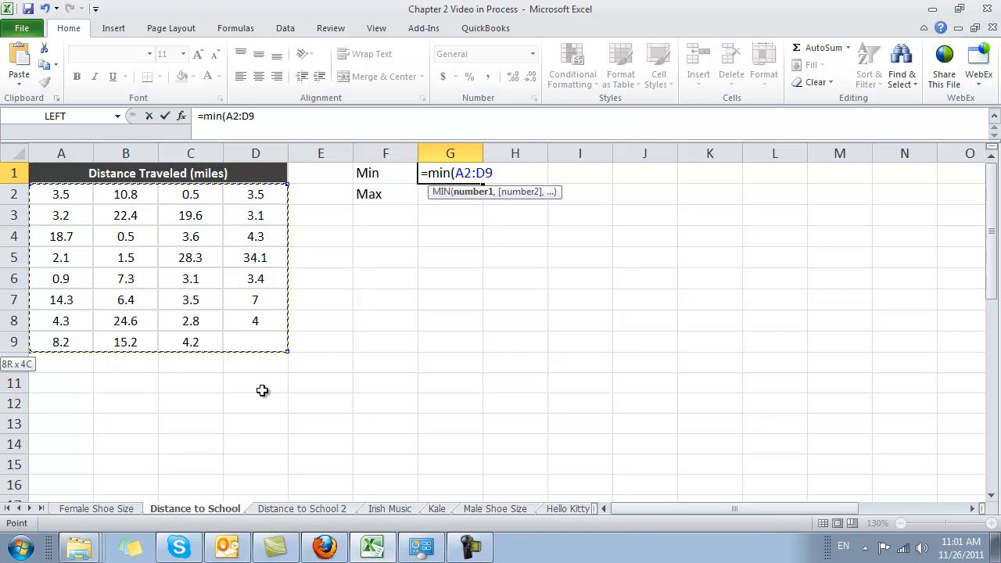
pyautogui.press('BackSpace')
pyautogui.write(')')
pyautogui.press('Return')
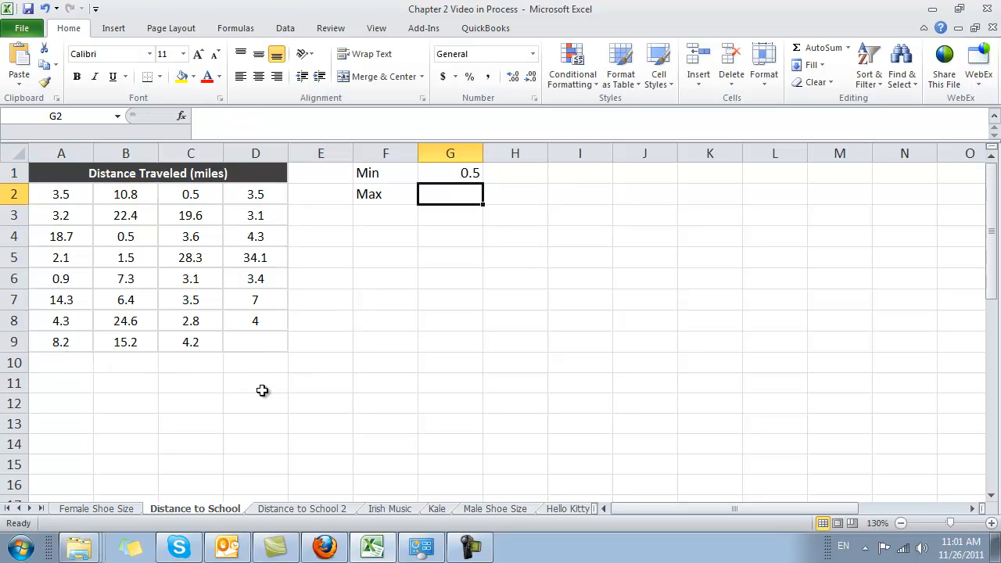
# Calculate the largest travel distance in G2 with the formula =max(A2:D9)
pyautogui.write('=')
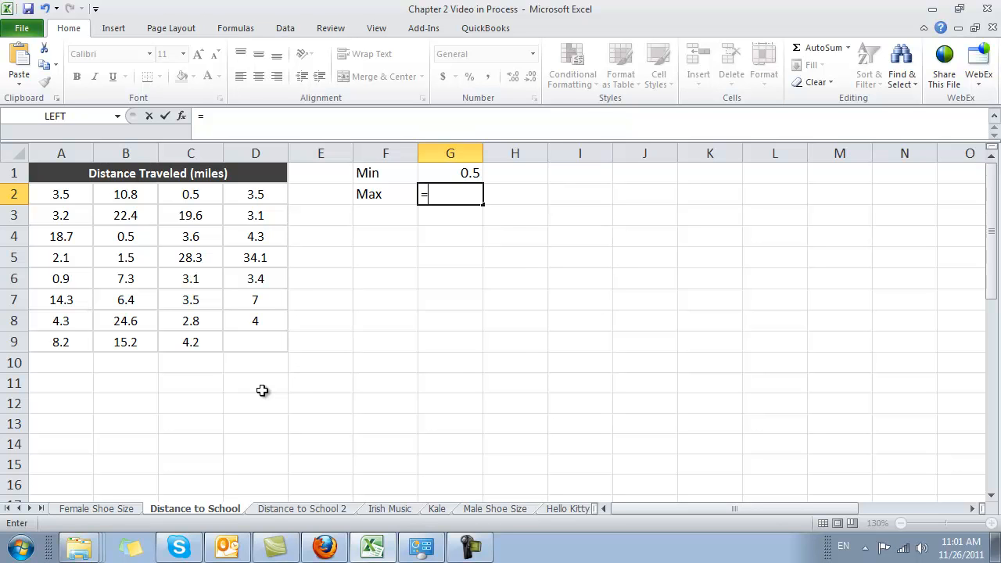
pyautogui.write('max')
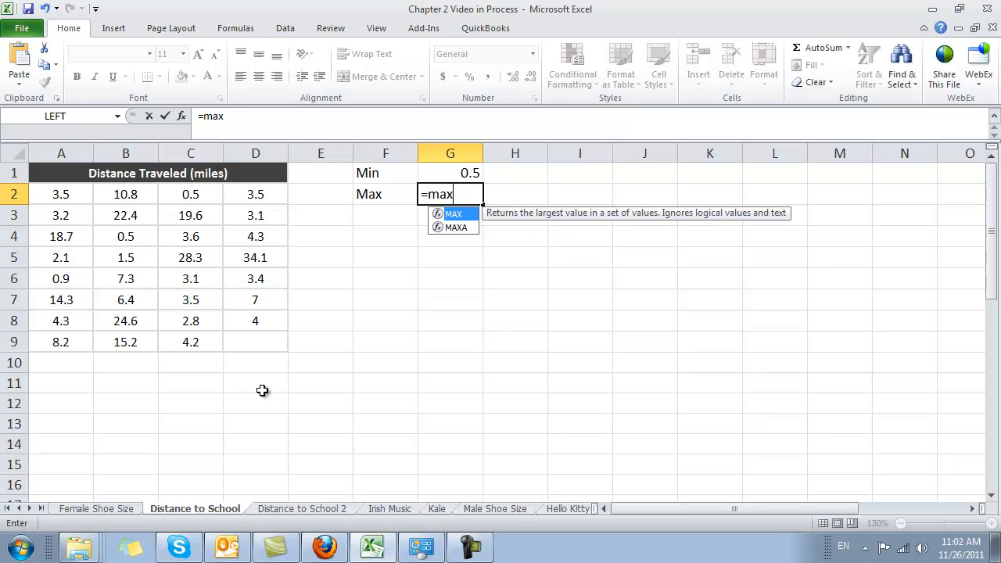
pyautogui.write('(')
pyautogui.press('Left')
pyautogui.press('Left')
pyautogui.press('Left')
pyautogui.press('Left')
pyautogui.press('Left')
pyautogui.press('Left')
pyautogui.hotkey('ctrl', 'shift', 'Down')
pyautogui.hotkey('shift', 'Right')
pyautogui.hotkey('shift', 'Right')
pyautogui.hotkey('shift', 'Right')
pyautogui.hotkey('shift', 'Right')
pyautogui.hotkey('shift', 'Left')
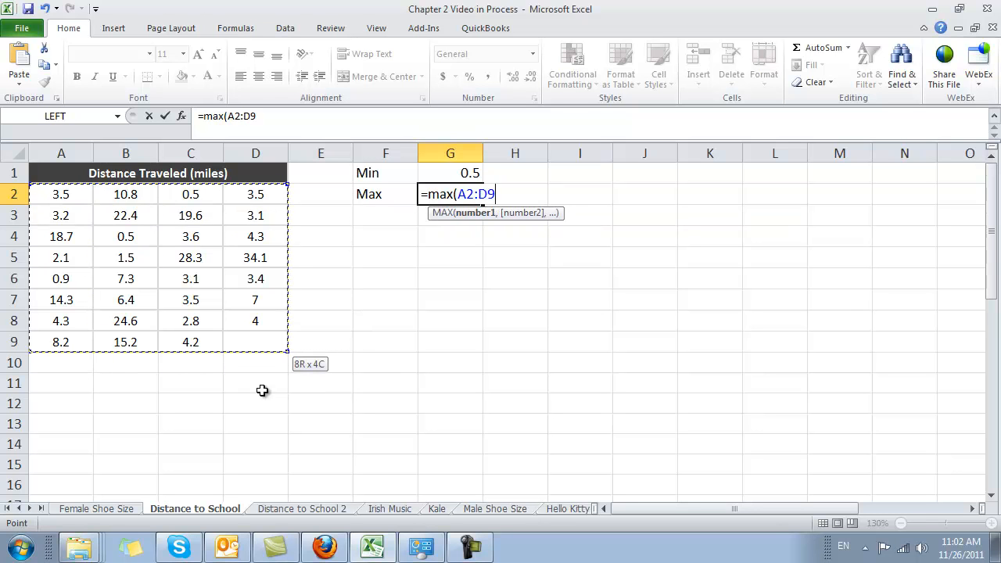
pyautogui.write(')')
pyautogui.press('Return')
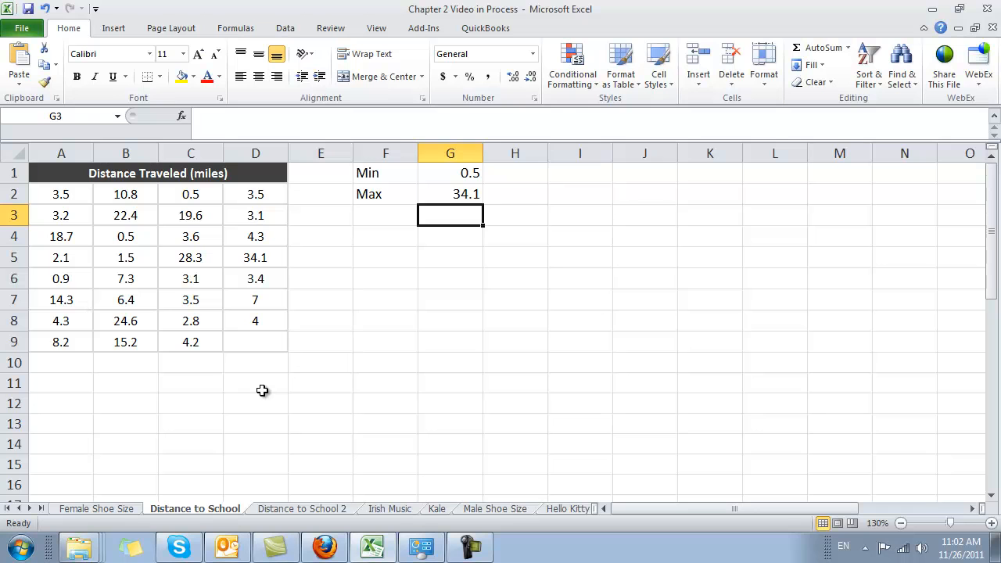
# Enter the heading Up to in I1 and the values 1, 2, 3 and 4 in I2 through I5
pyautogui.press('Right')
pyautogui.press('Right')
pyautogui.press('Up')
pyautogui.press('Up')
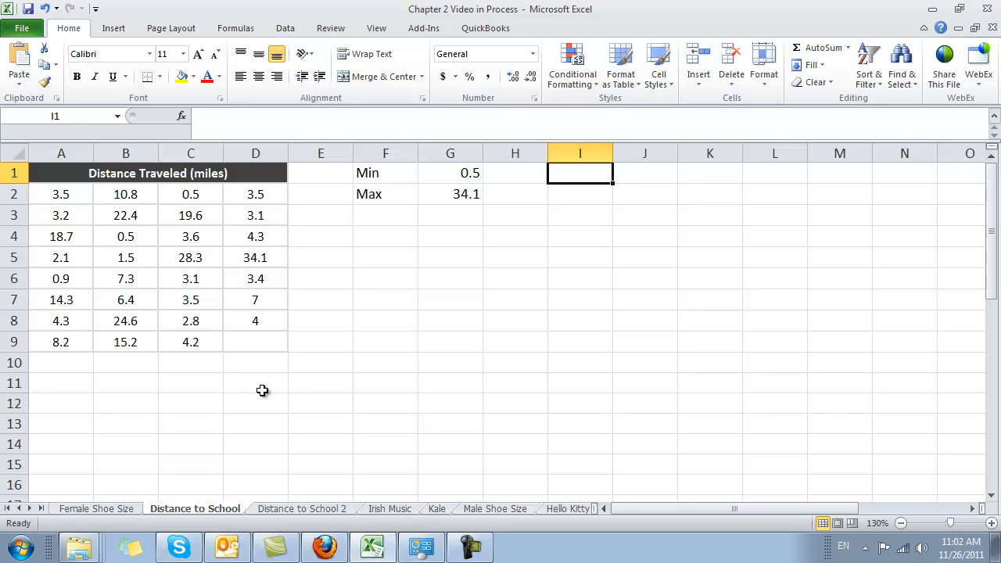
pyautogui.write('T')
pyautogui.press('BackSpace')
pyautogui.write('Up to')
pyautogui.press('Return')
pyautogui.press('Up')
pyautogui.press('Down')
pyautogui.press('Left')
pyautogui.press('Right')
pyautogui.write('1')
pyautogui.press('Return')
pyautogui.write('2')
pyautogui.press('Return')
pyautogui.write('3')
pyautogui.press('Return')
pyautogui.write('4')
pyautogui.press('Return')
# Replace the value in I3 with the formula =I2+1
pyautogui.press('Up')
pyautogui.press('Up')
pyautogui.press('Up')
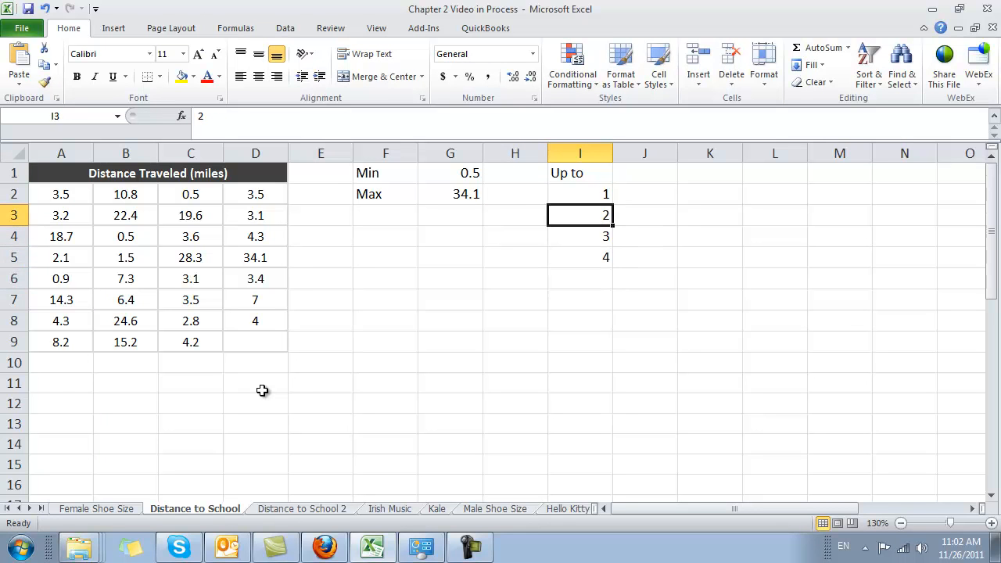
pyautogui.write('=')
pyautogui.press('Up')
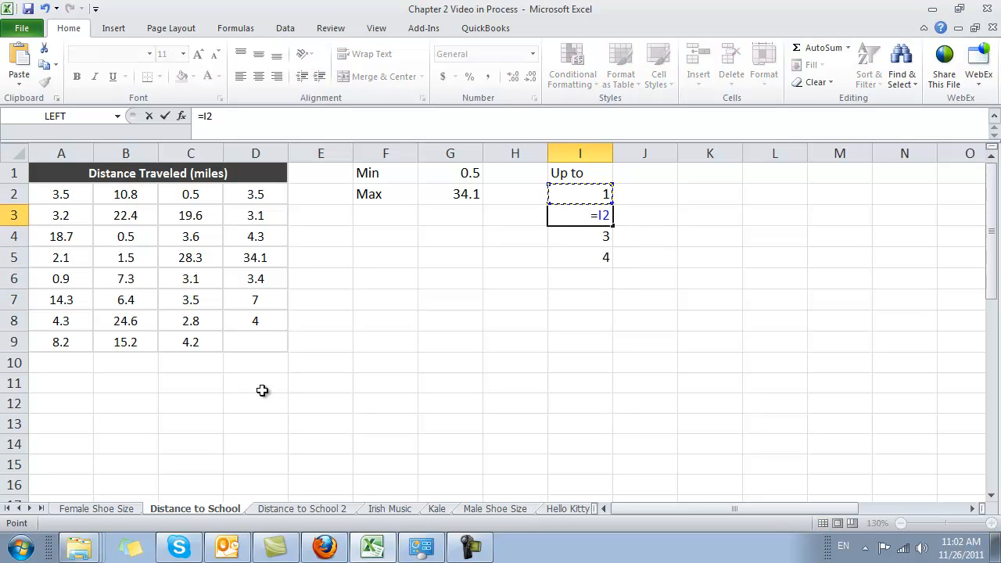
pyautogui.write('+1')
pyautogui.press('Return')
# Copy the formula from I3 down column I through row 37
pyautogui.press('Up')
pyautogui.hotkey('ctrl', 'c')
pyautogui.press('Down')
pyautogui.hotkey('shift', 'Down')
pyautogui.hotkey('ctrl', 'v')
pyautogui.hotkey('shift', 'Up')
pyautogui.hotkey('shift', 'Down')
pyautogui.hotkey('shift', 'Down')
pyautogui.hotkey('shift', 'Down')
pyautogui.hotkey('shift', 'Down')
pyautogui.hotkey('shift', 'Down')
pyautogui.hotkey('shift', 'Down')
pyautogui.hotkey('shift', 'Down')
pyautogui.hotkey('shift', 'Down')
pyautogui.hotkey('shift', 'Down')
pyautogui.hotkey('shift', 'Down')
pyautogui.hotkey('shift', 'Down')
pyautogui.hotkey('shift', 'Down')
pyautogui.hotkey('shift', 'Down')
pyautogui.hotkey('shift', 'Down')
pyautogui.hotkey('shift', 'Down')
pyautogui.hotkey('shift', 'Down')
pyautogui.hotkey('shift', 'Down')
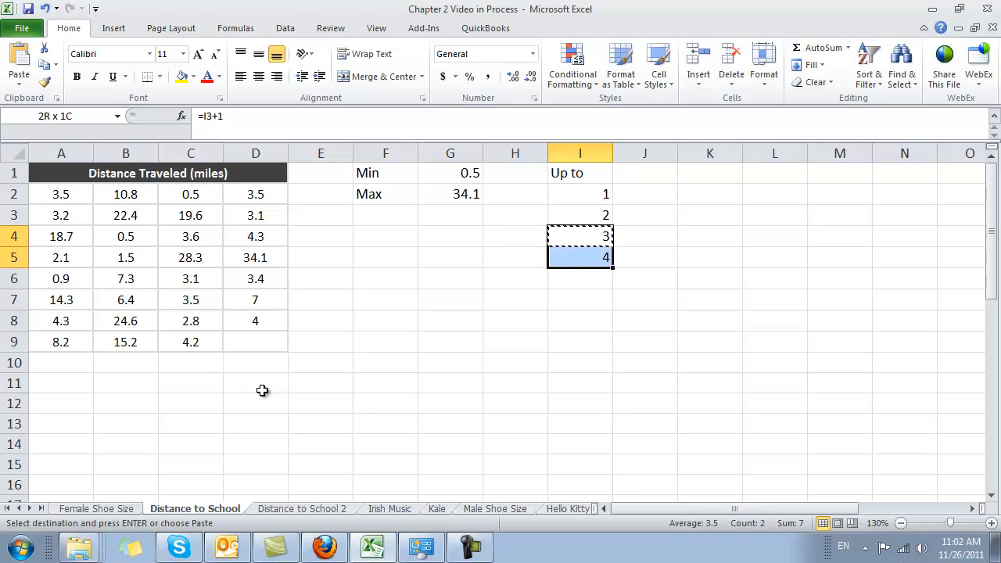
pyautogui.hotkey('shift', 'Down')
pyautogui.hotkey('shift', 'Down')
pyautogui.hotkey('shift', 'Down')
pyautogui.hotkey('shift', 'Down')
pyautogui.hotkey('shift', 'Down')
pyautogui.hotkey('shift', 'Down')
pyautogui.hotkey('shift', 'Down')
pyautogui.hotkey('shift', 'Down')
pyautogui.hotkey('shift', 'Down')
pyautogui.hotkey('shift', 'Down')
pyautogui.hotkey('shift', 'Down')
pyautogui.hotkey('shift', 'Down')
pyautogui.hotkey('shift', 'Down')
pyautogui.hotkey('shift', 'Down')
pyautogui.hotkey('shift', 'Down')
pyautogui.hotkey('shift', 'Down')
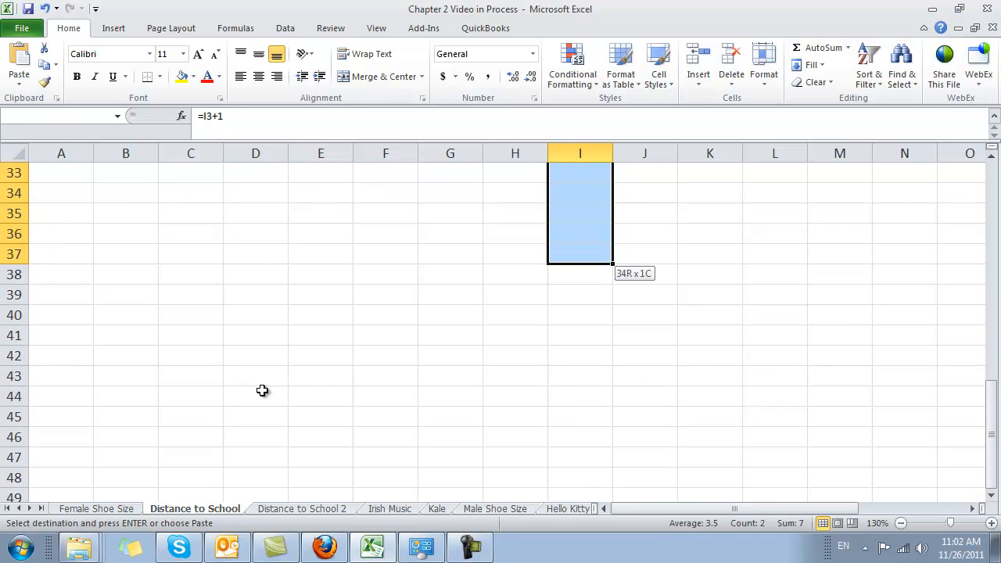
pyautogui.hotkey('ctrl', 'v')
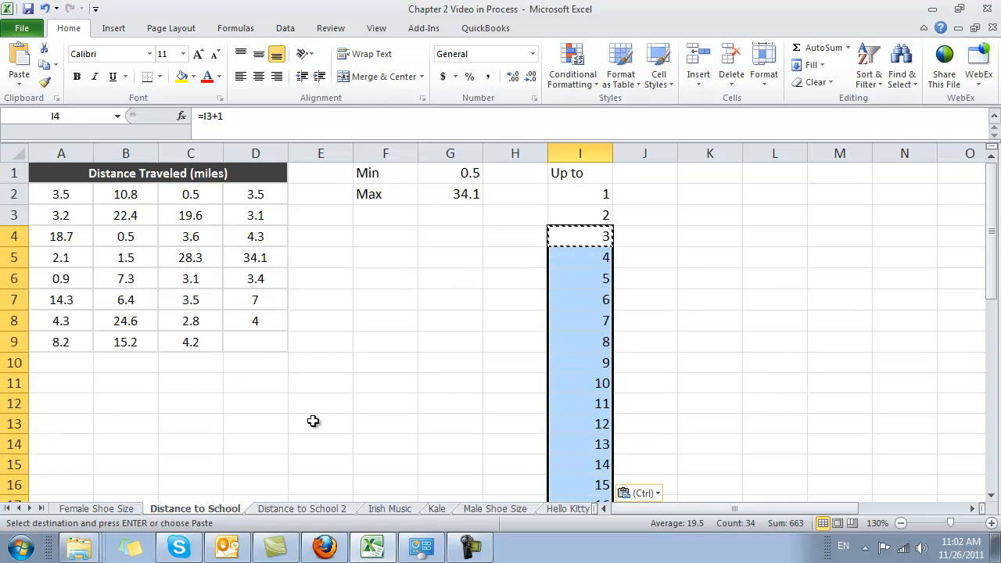
# Clear the surplus last value of the Up to list in I37, and select cell J1
pyautogui.click(720, 338)
pyautogui.scroll(-14, 706, 336)
pyautogui.scroll(2, 704, 339)
pyautogui.scroll(4, 704, 339)
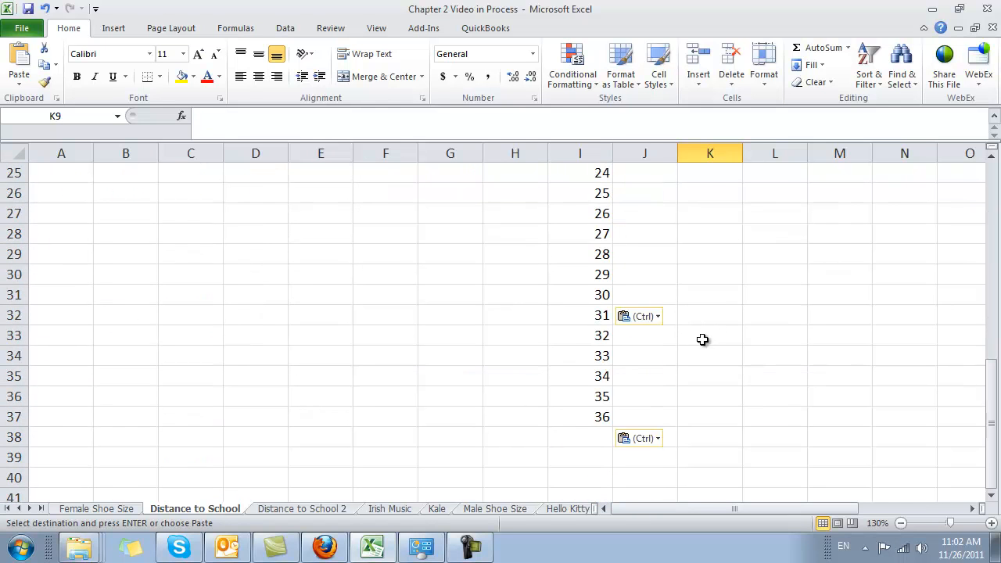
pyautogui.click(594, 417)
pyautogui.press('Delete')
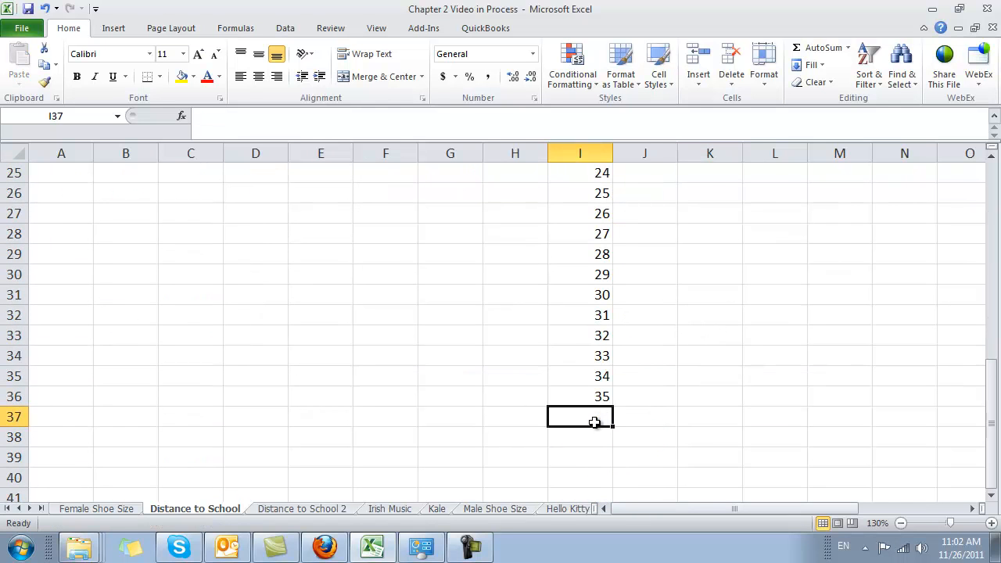
pyautogui.scroll(8, 840, 449)
pyautogui.click(645, 214)
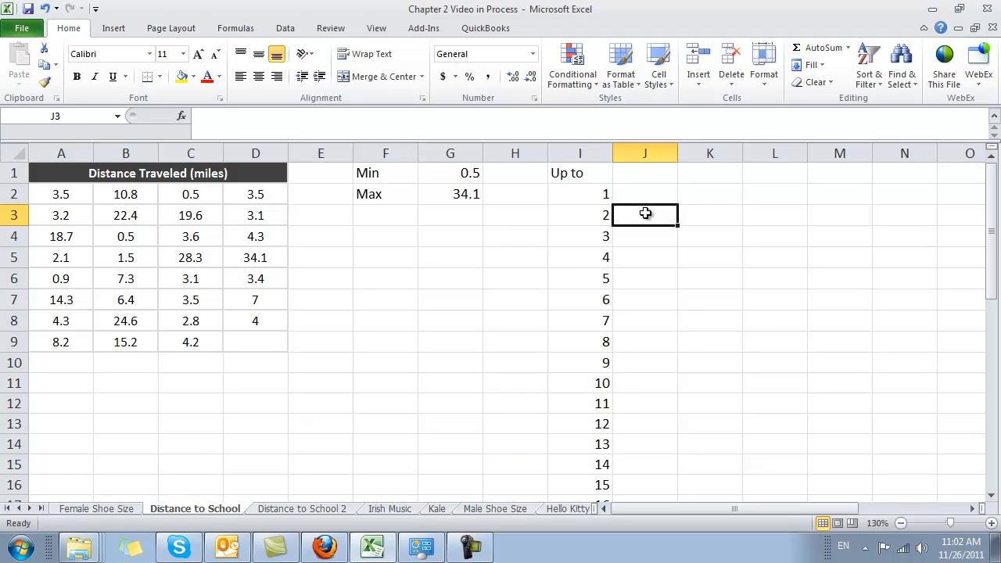
pyautogui.press('Left')
pyautogui.press('Up')
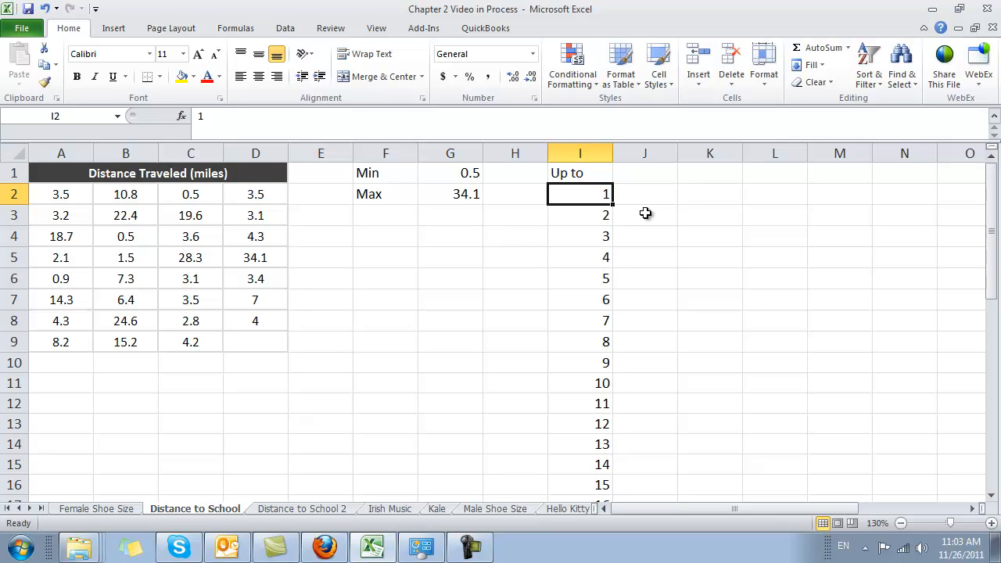
pyautogui.press('Up')
pyautogui.press('Right')
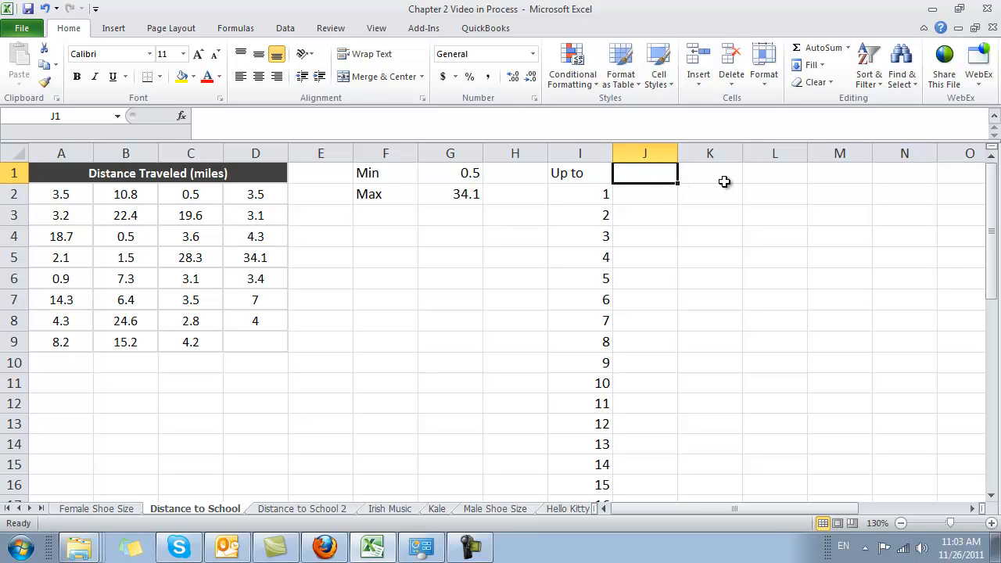
# Disable the Analysis ToolPak add-in through the Excel add-ins manager, and check the data tools for the Data Analysis command
pyautogui.click(283, 30)
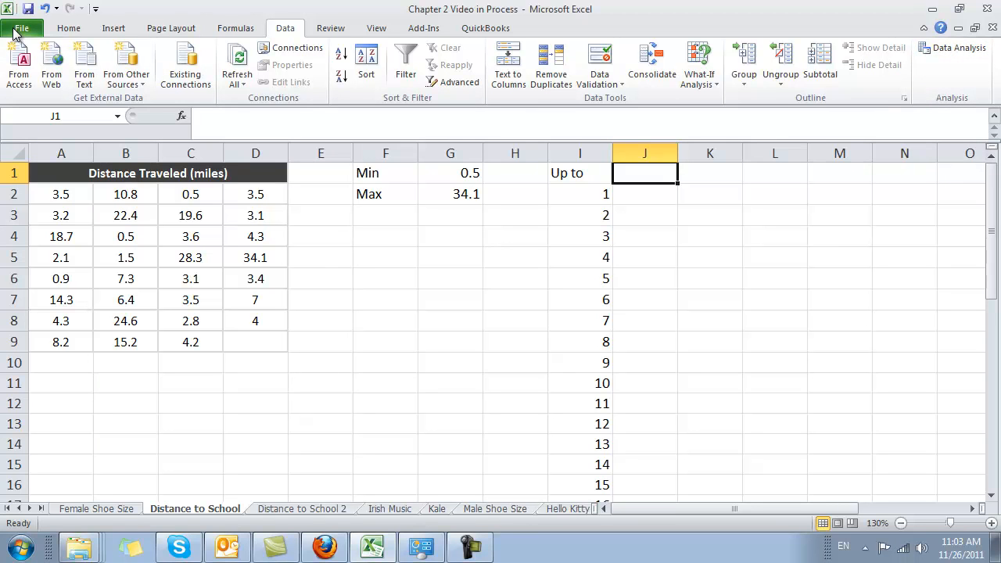
pyautogui.hotkey('alt', 'f')
pyautogui.click(69, 28)
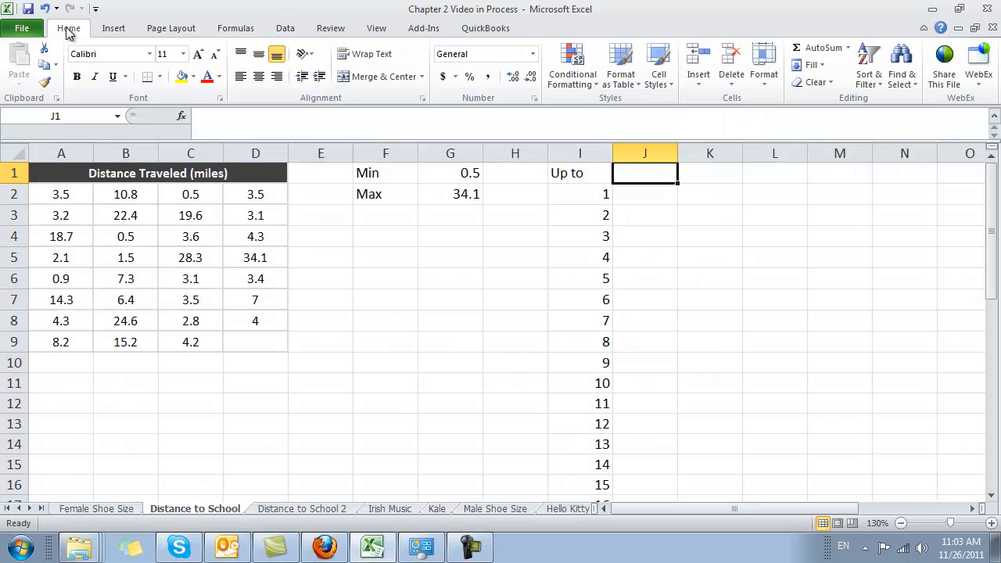
pyautogui.click(19, 32)
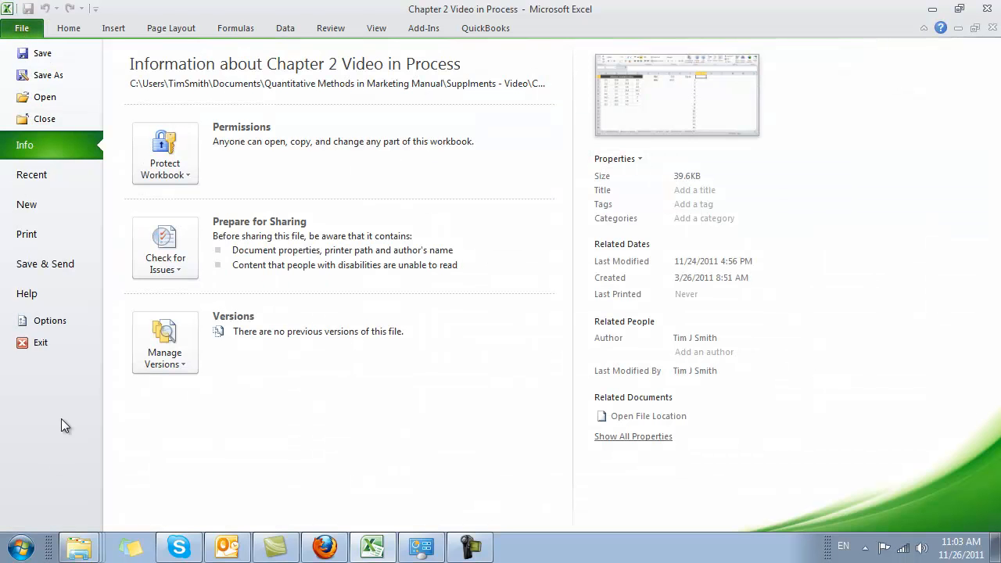
pyautogui.click(60, 320)
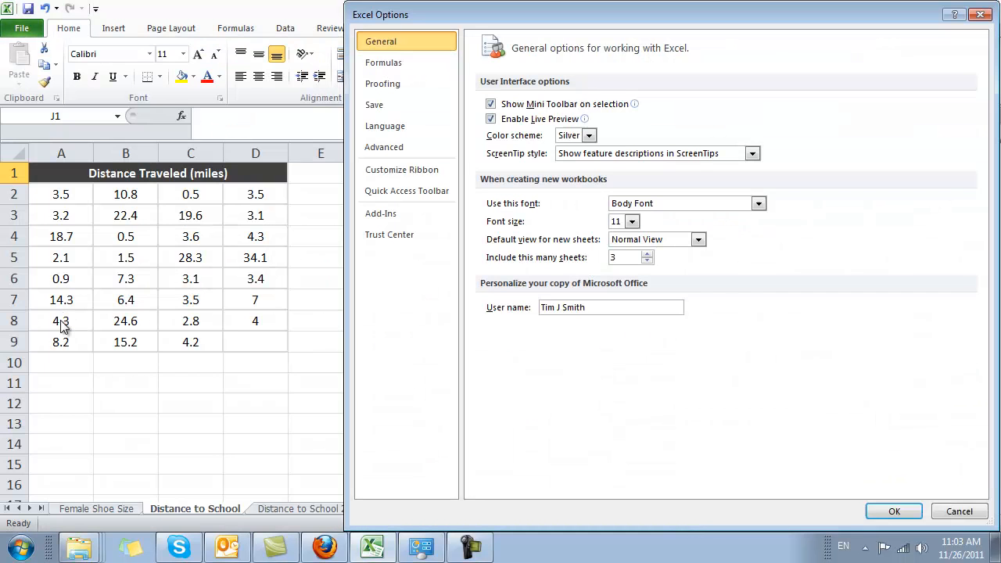
pyautogui.click(404, 219)
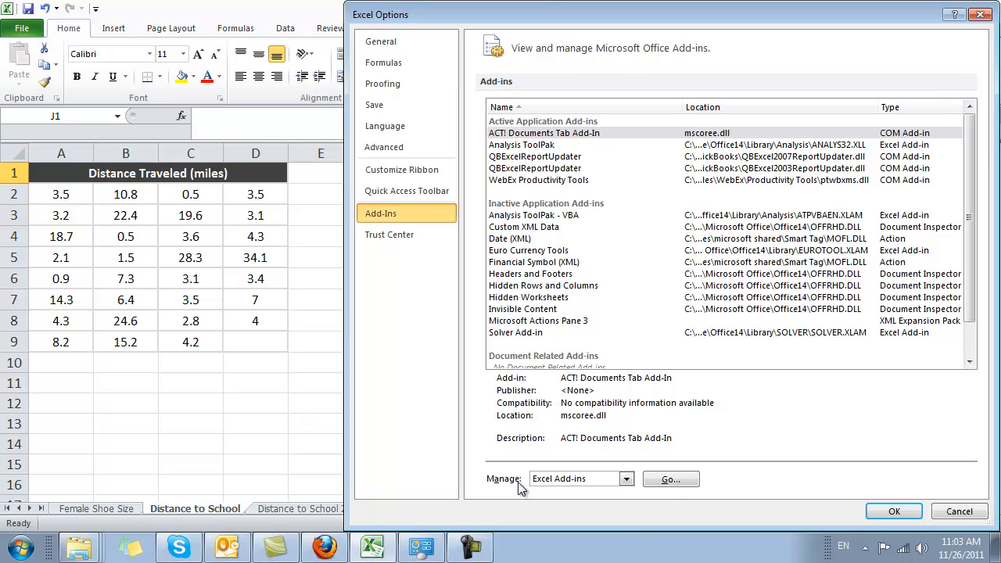
pyautogui.click(671, 480)
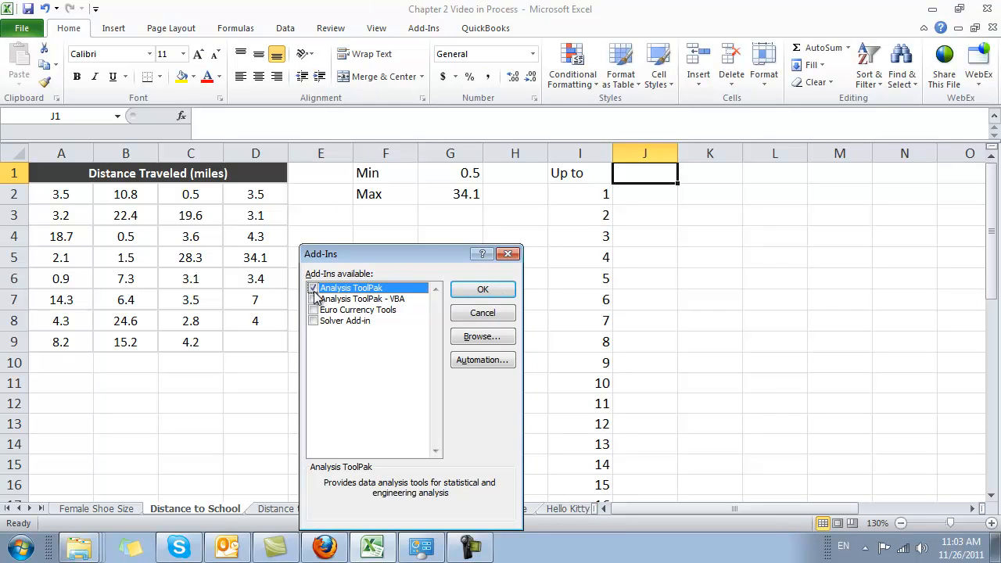
pyautogui.click(485, 289)
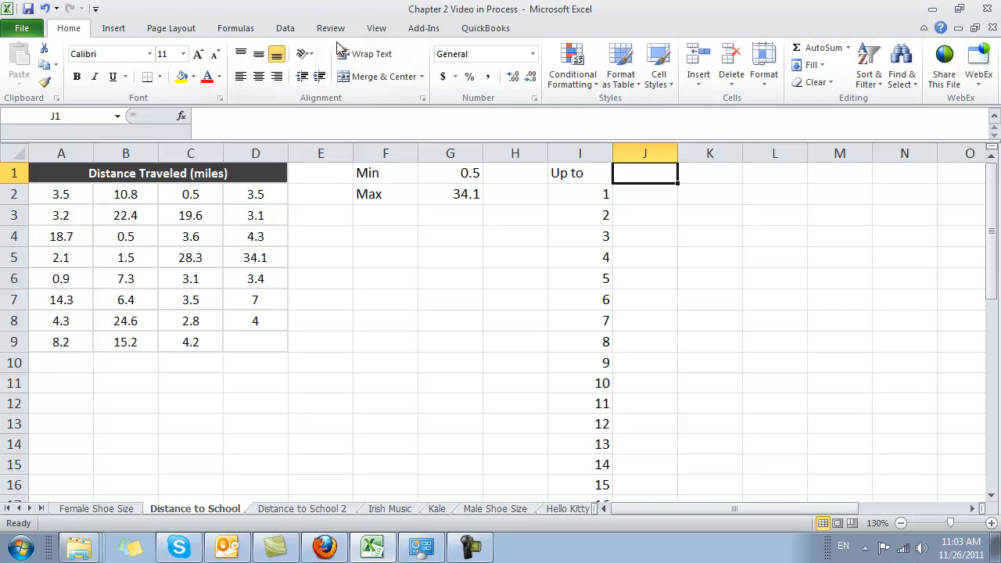
pyautogui.click(285, 33)
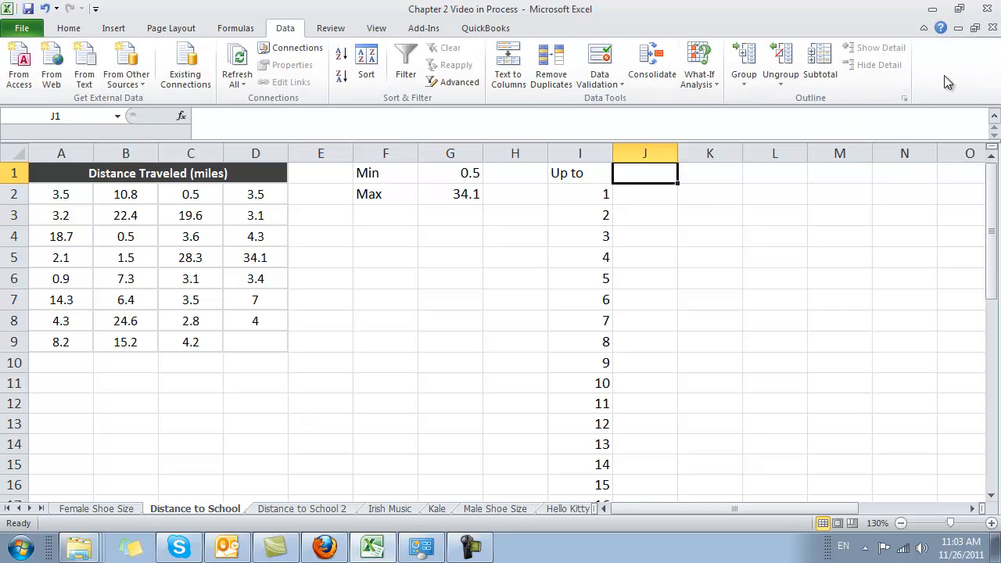
# Enable the Analysis ToolPak add-in through the Excel add-ins manager, and keep cell J1 selected
pyautogui.click(22, 30)
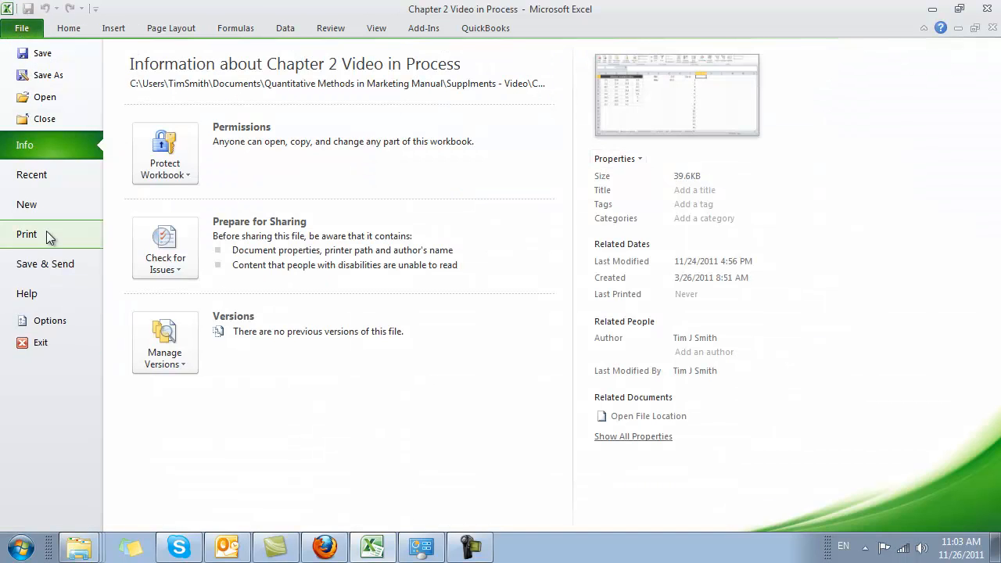
pyautogui.click(47, 320)
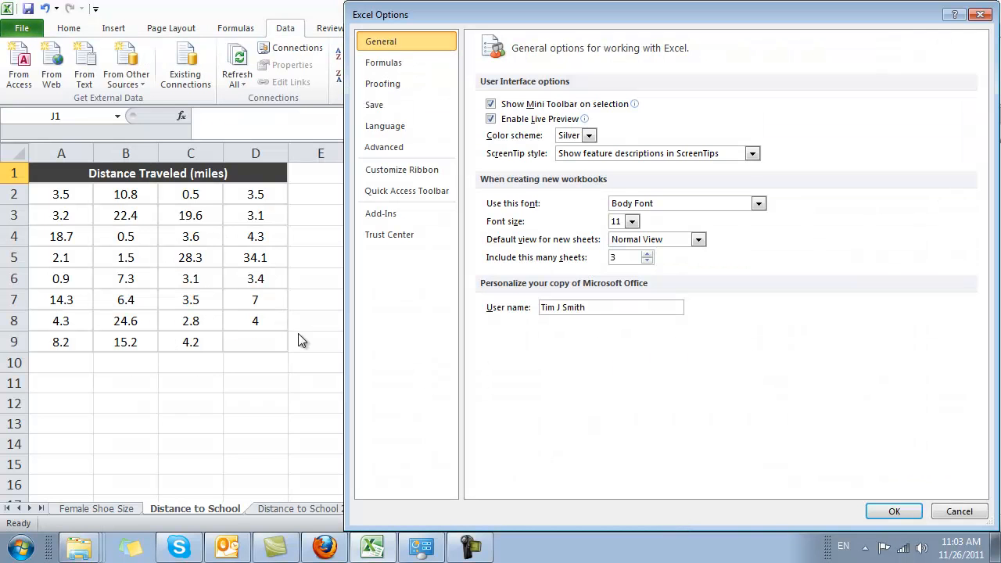
pyautogui.click(383, 222)
pyautogui.click(670, 479)
pyautogui.click(313, 289)
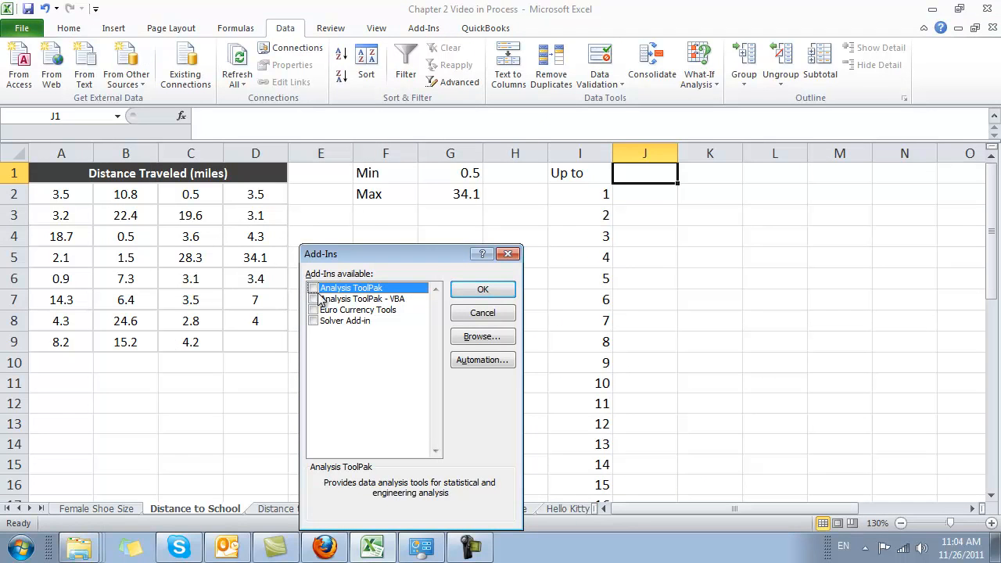
pyautogui.click(486, 290)
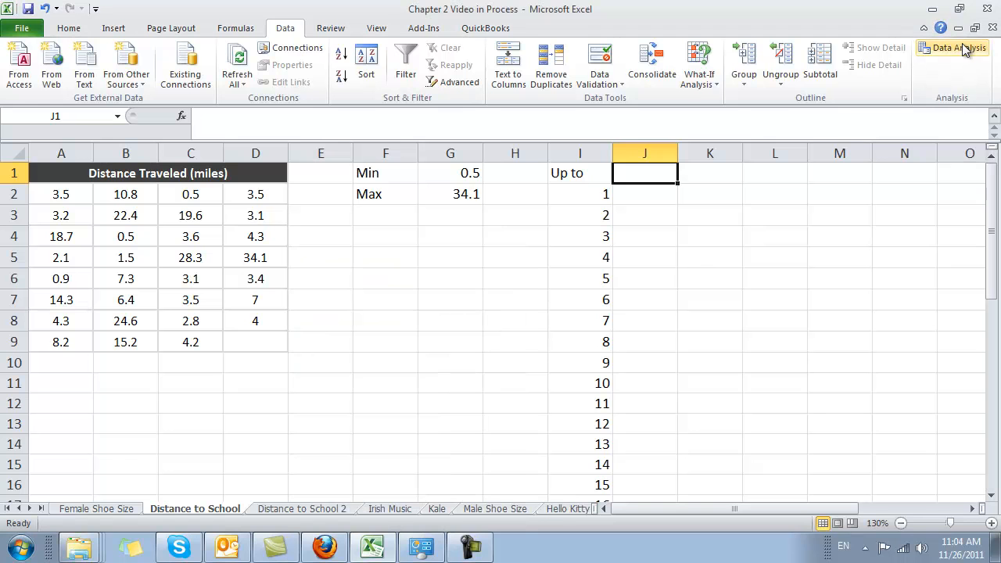
pyautogui.click(765, 216)
pyautogui.click(634, 179)
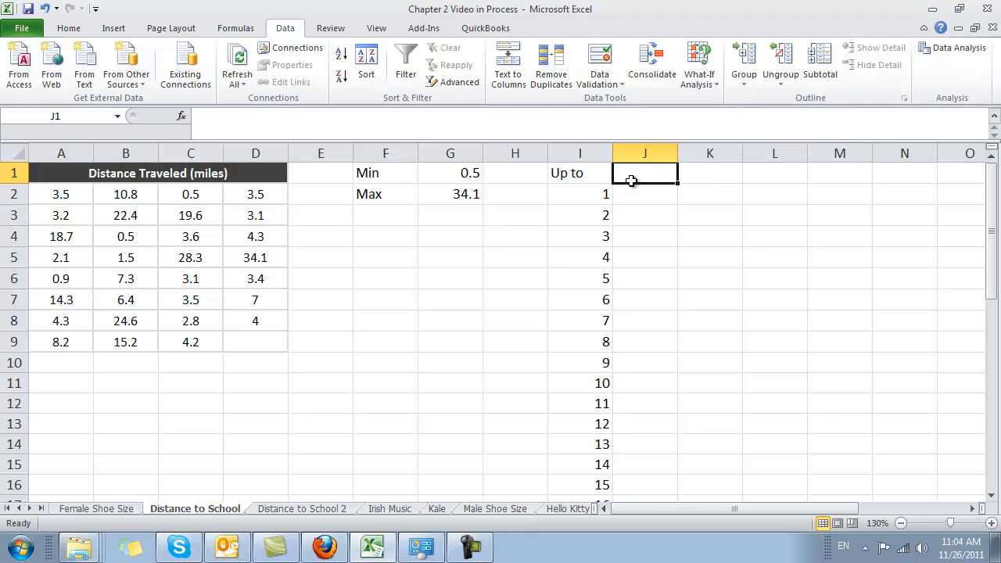
# Look through the list of Data Analysis tools and start the Histogram tool
pyautogui.click(969, 50)
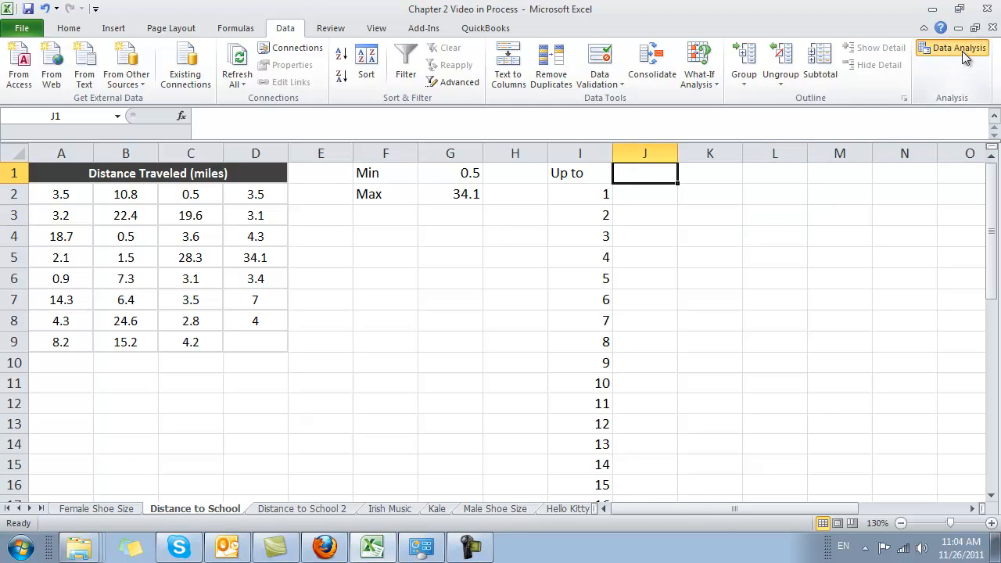
pyautogui.moveTo(394, 324); pyautogui.dragTo(448, 169)
pyautogui.moveTo(541, 236); pyautogui.dragTo(541, 213)
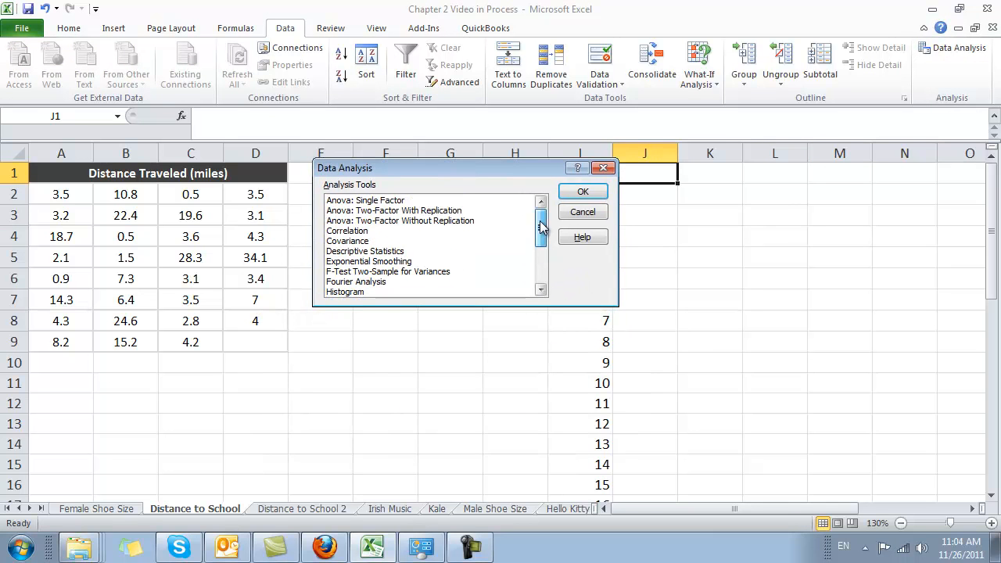
pyautogui.click(377, 202)
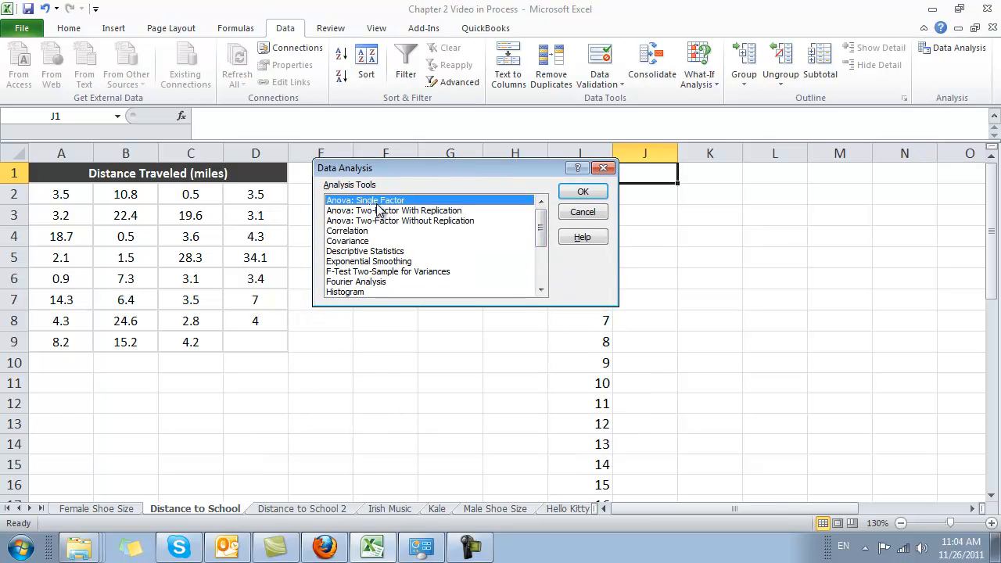
pyautogui.press('Down')
pyautogui.press('Down')
pyautogui.press('Down')
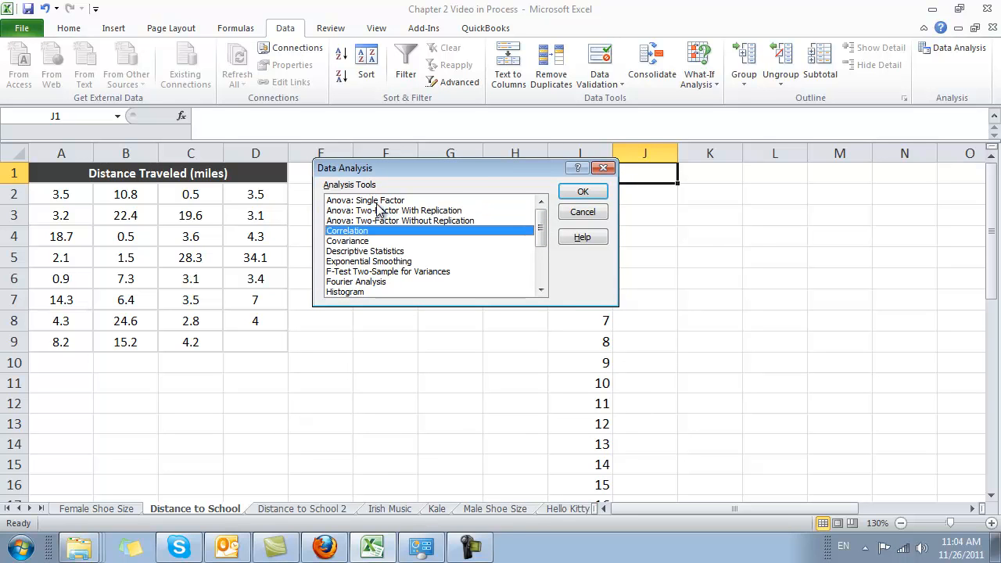
pyautogui.press('Down')
pyautogui.press('Down')
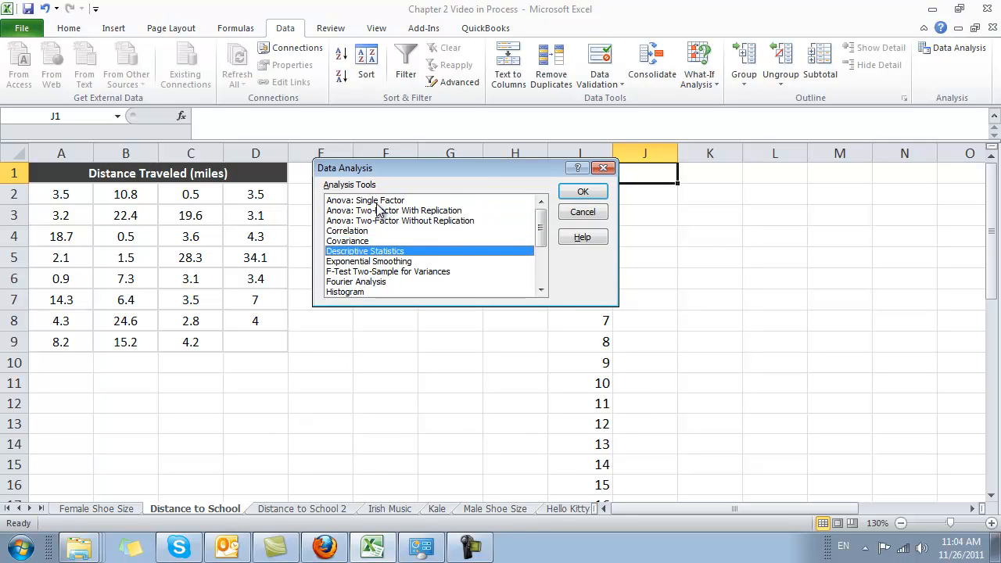
pyautogui.press('Down')
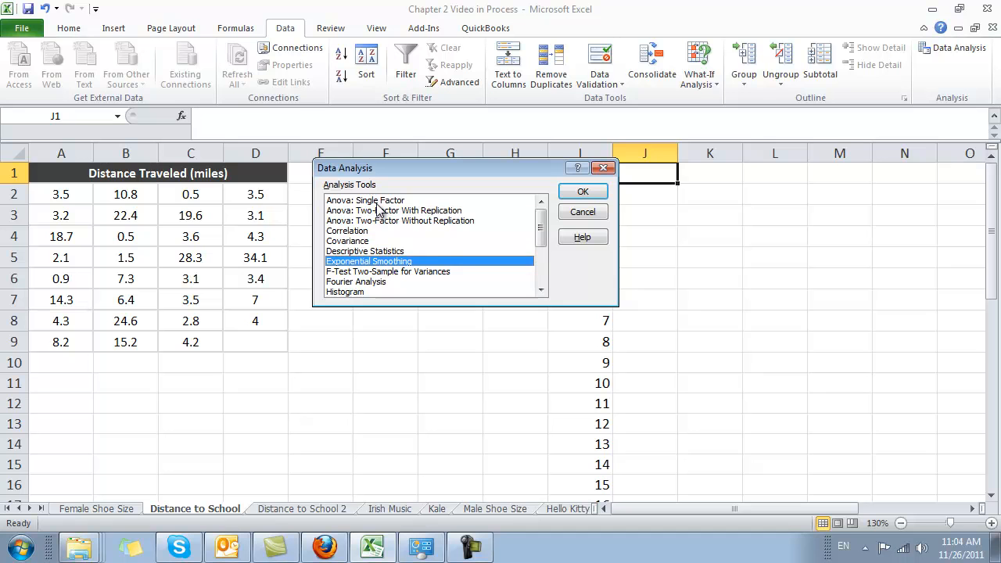
pyautogui.press('Down')
pyautogui.press('Down')
pyautogui.press('Down')
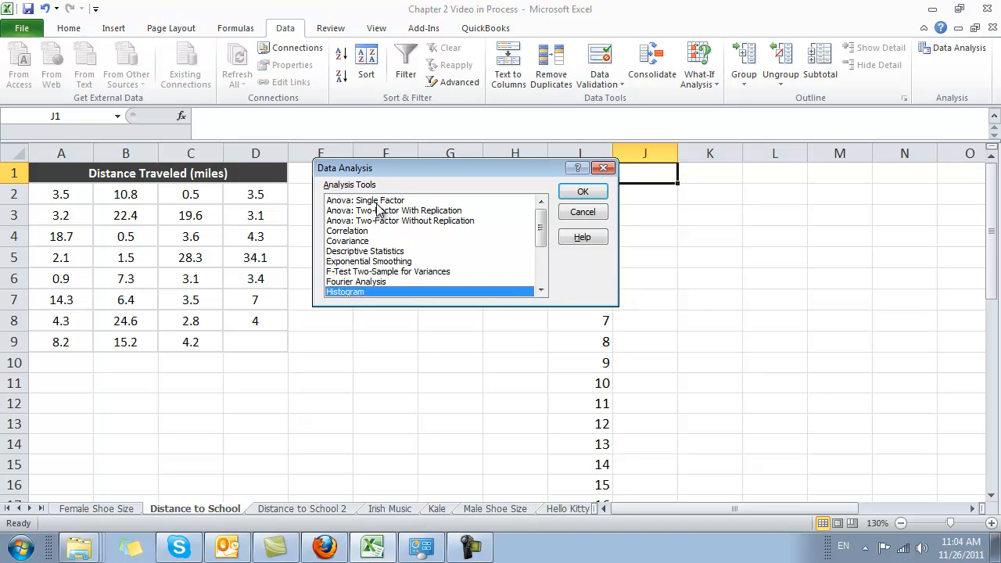
pyautogui.scroll(-2, 411, 262)
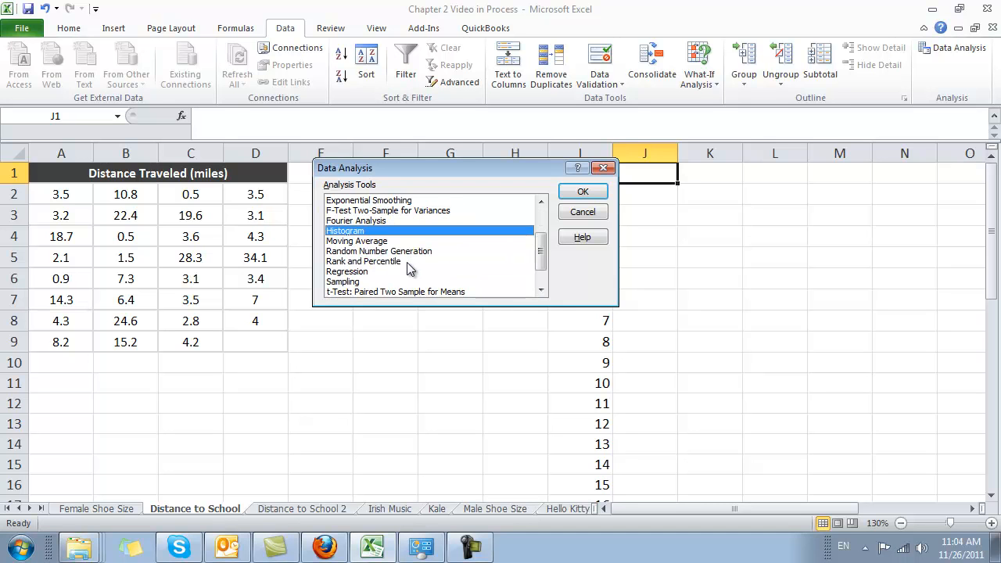
pyautogui.scroll(-1, 408, 268)
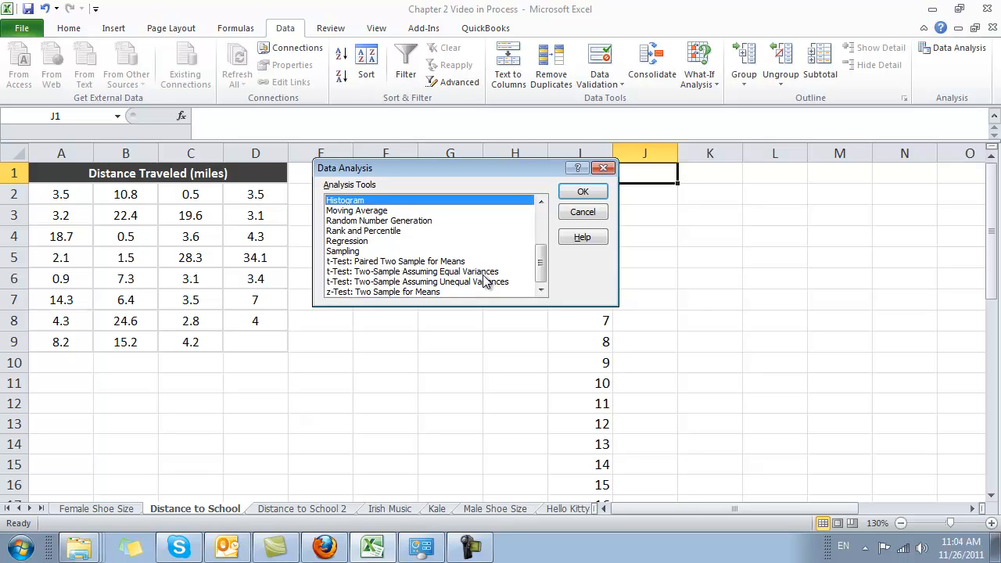
pyautogui.scroll(2, 485, 280)
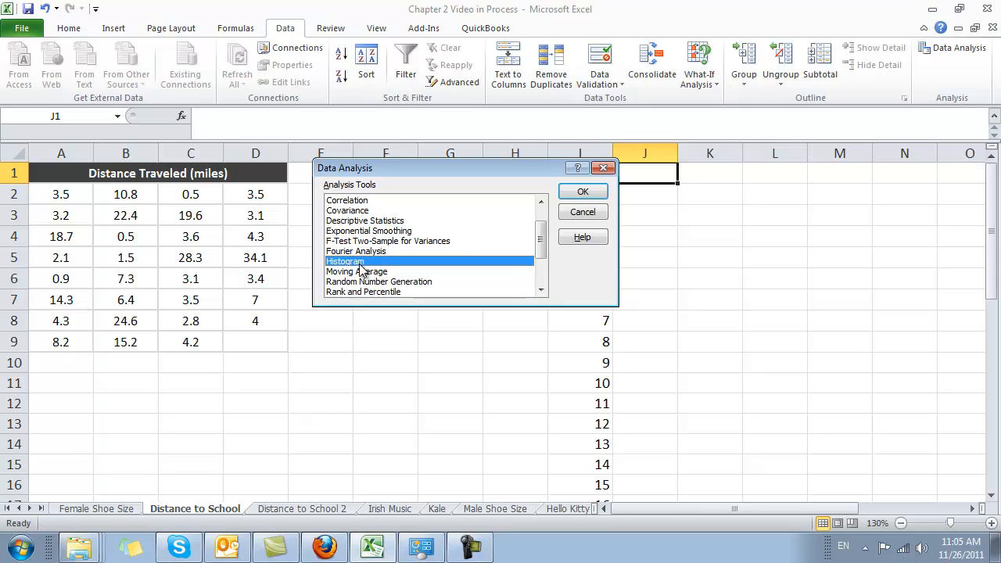
pyautogui.click(583, 193)
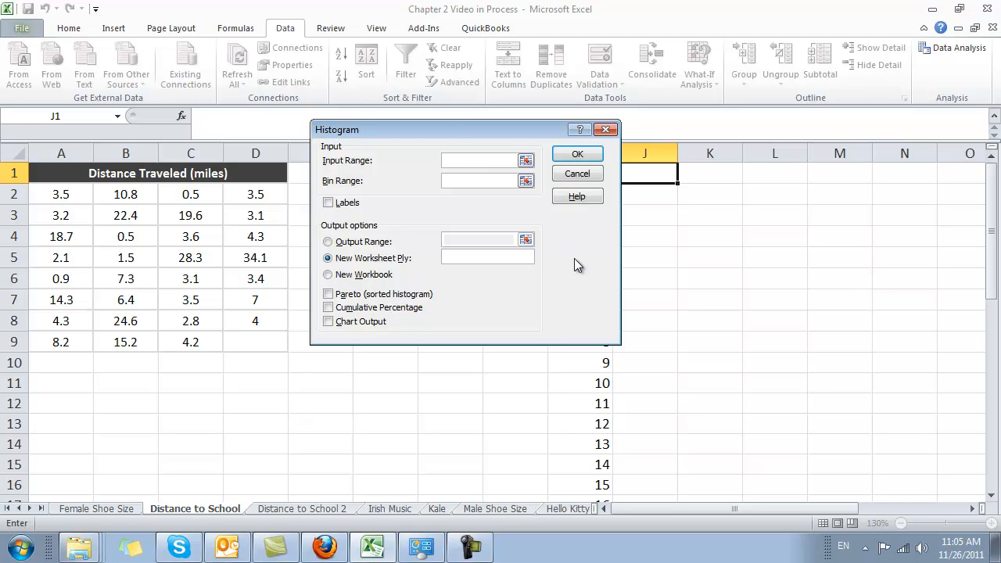
# Set the histogram's input range to the distance data in A2:D9
pyautogui.click(525, 161)
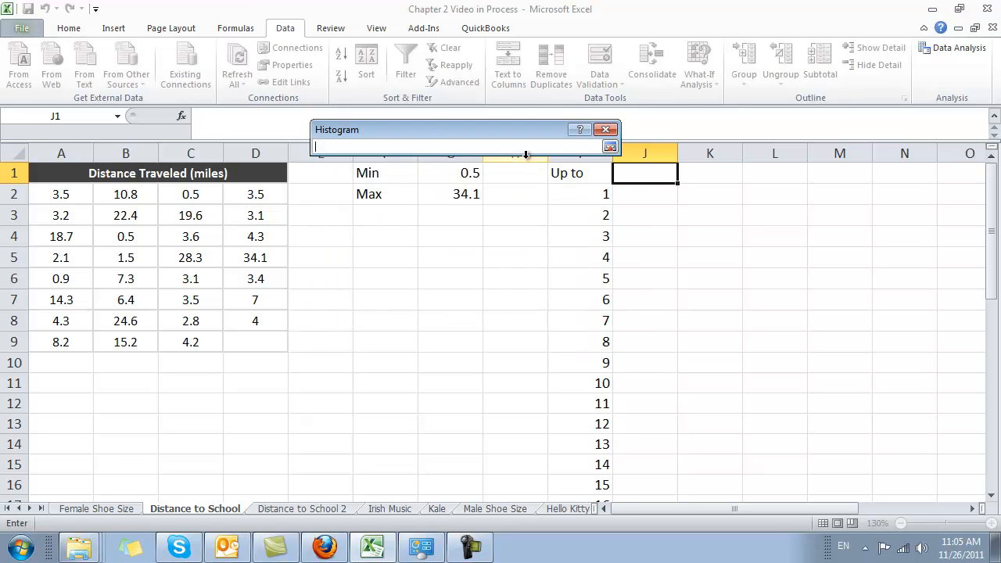
pyautogui.moveTo(65, 195); pyautogui.dragTo(261, 342)
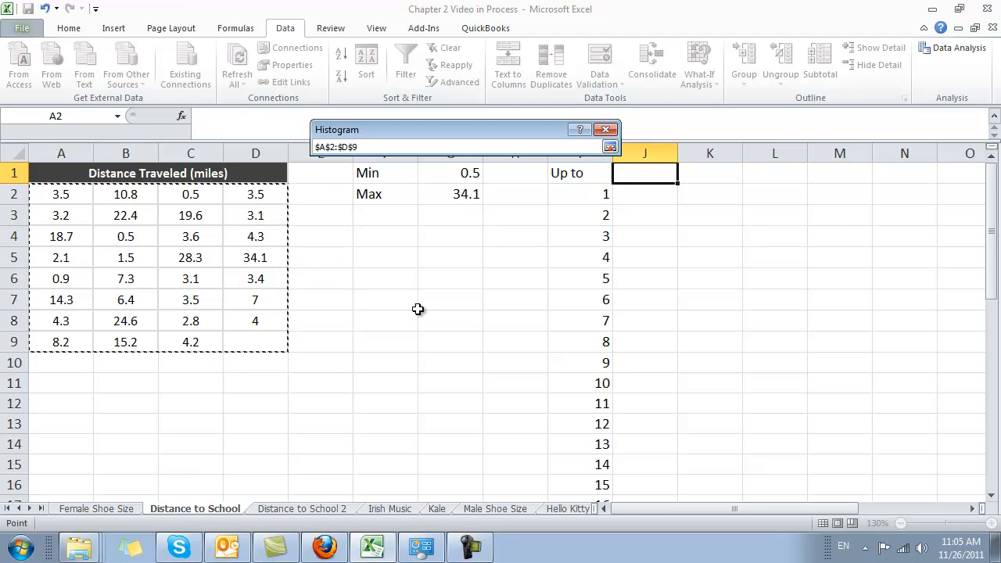
pyautogui.click(610, 147)
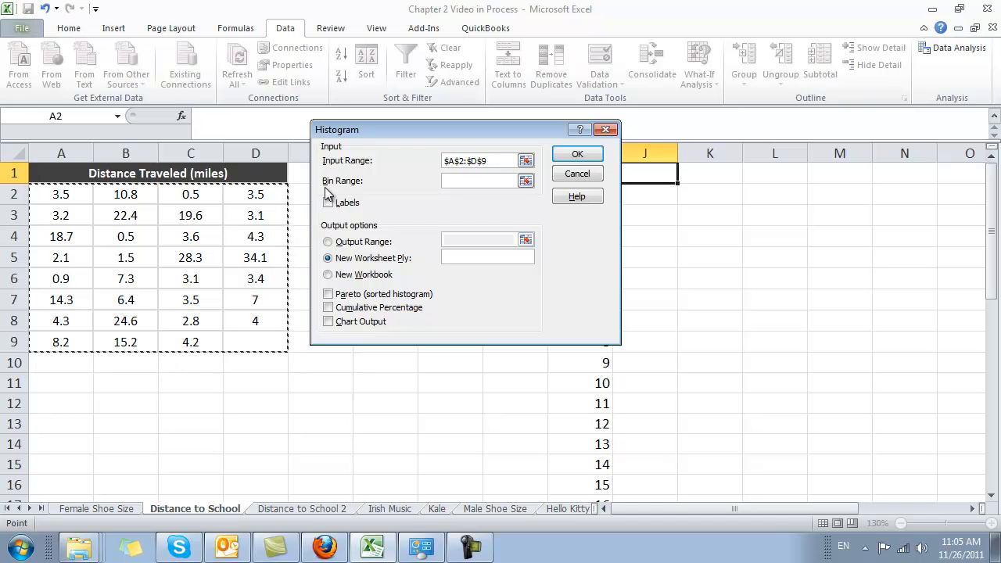
# Set the histogram's bin range to the Up to values in I2:I36
pyautogui.click(526, 180)
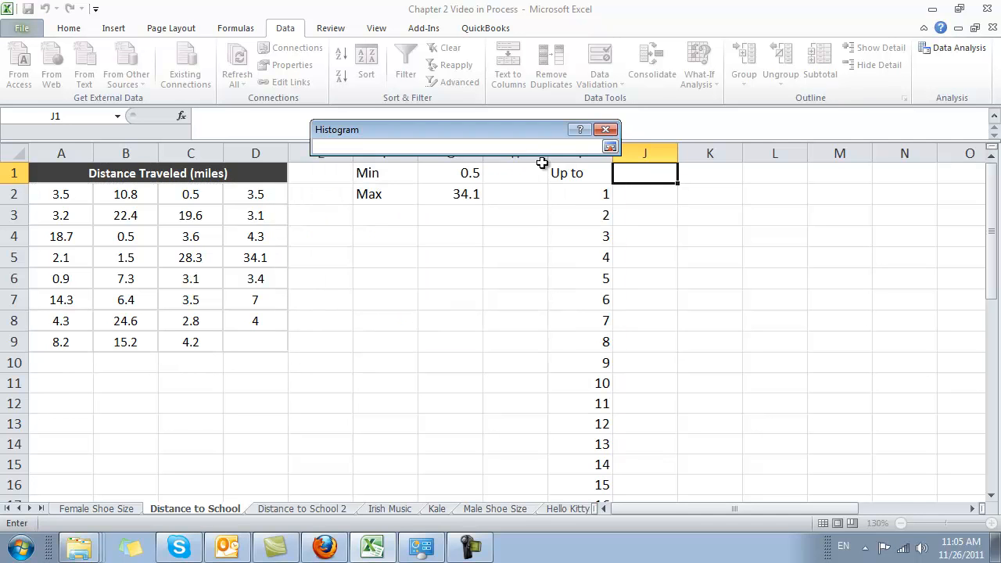
pyautogui.moveTo(554, 134); pyautogui.dragTo(382, 174)
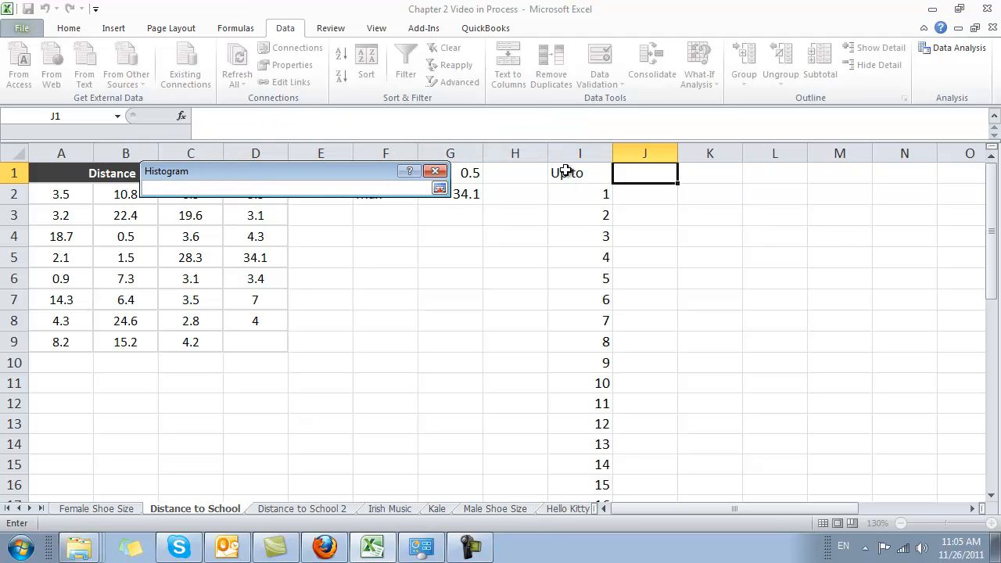
pyautogui.click(575, 198)
pyautogui.moveTo(575, 197); pyautogui.dragTo(568, 492)
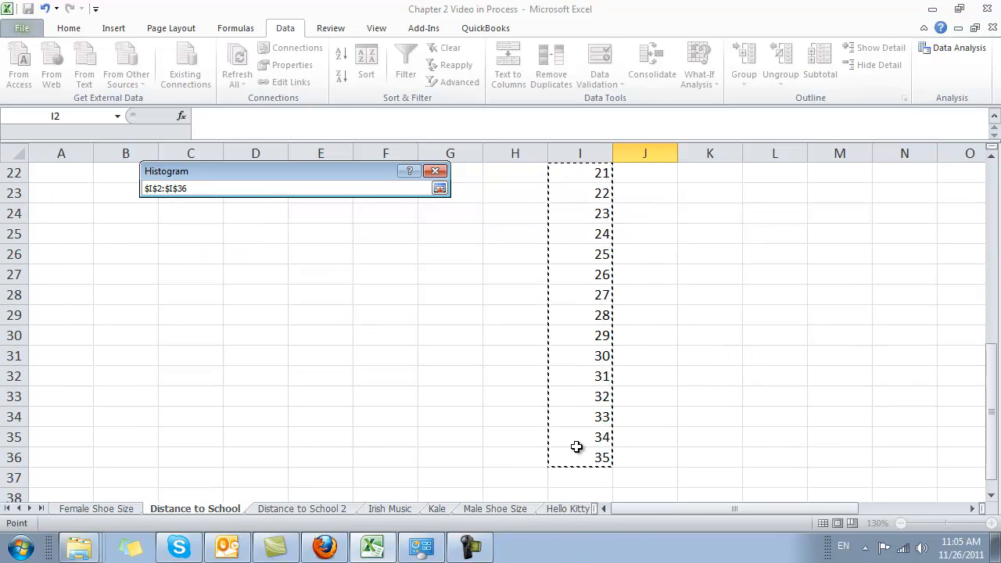
pyautogui.scroll(7, 574, 438)
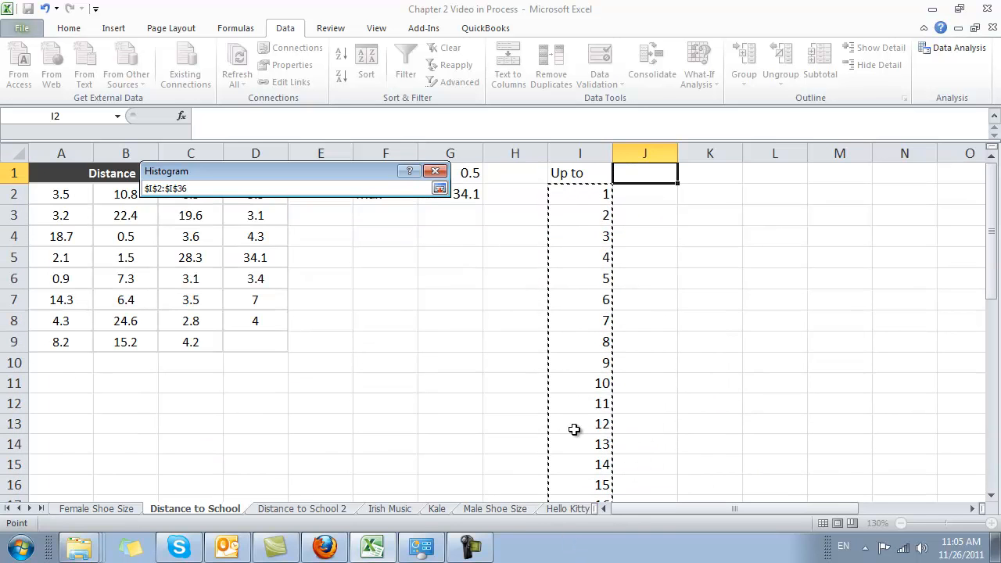
pyautogui.click(440, 191)
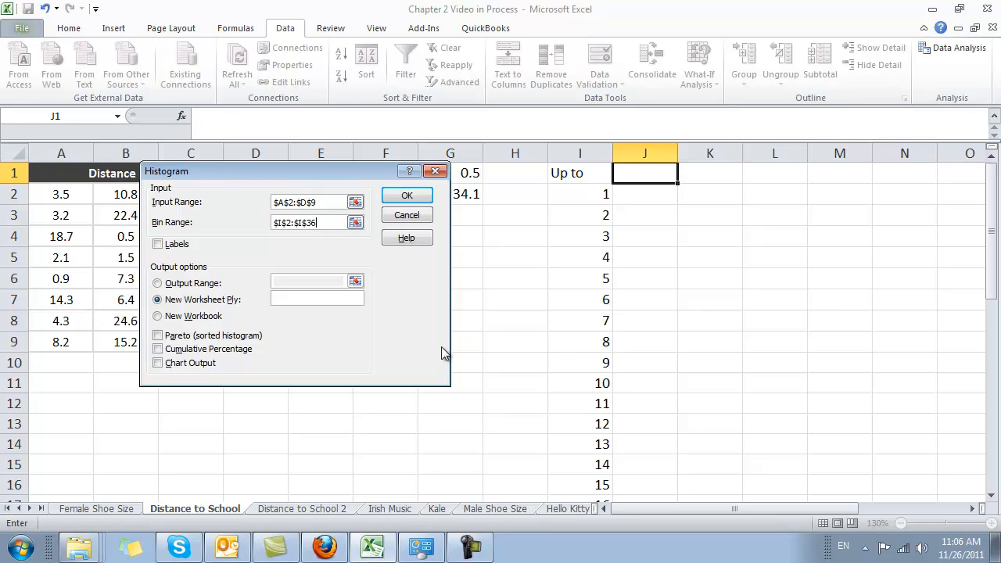
# Set the histogram's output range to cell J1 on the current sheet and generate the frequency table
pyautogui.click(157, 283)
pyautogui.click(355, 281)
pyautogui.click(662, 175)
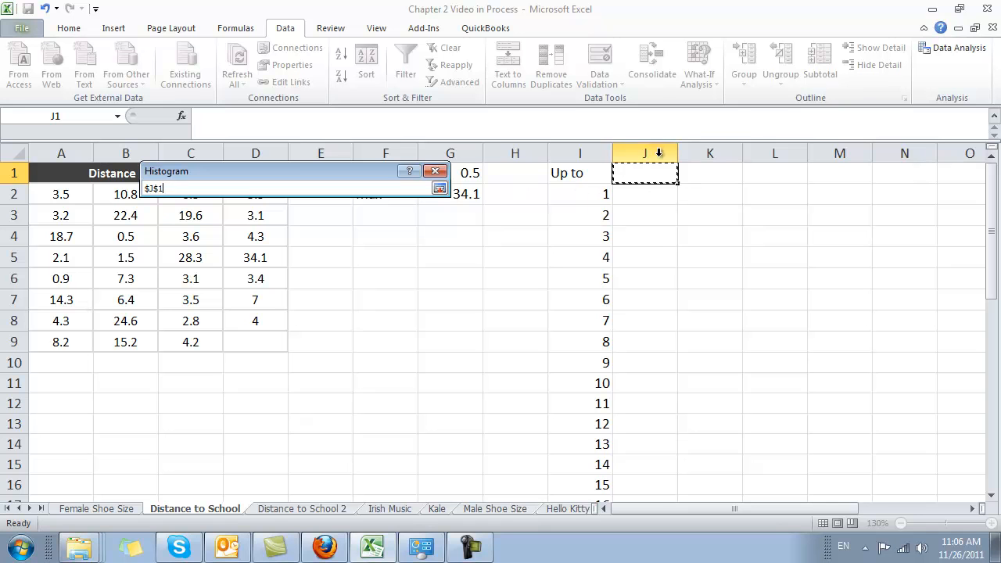
pyautogui.click(440, 191)
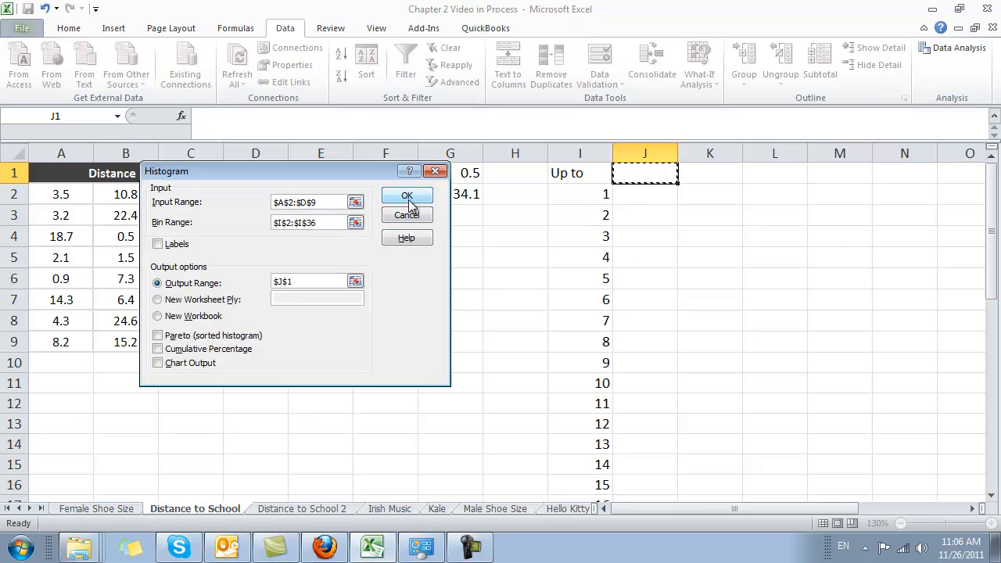
pyautogui.click(408, 195)
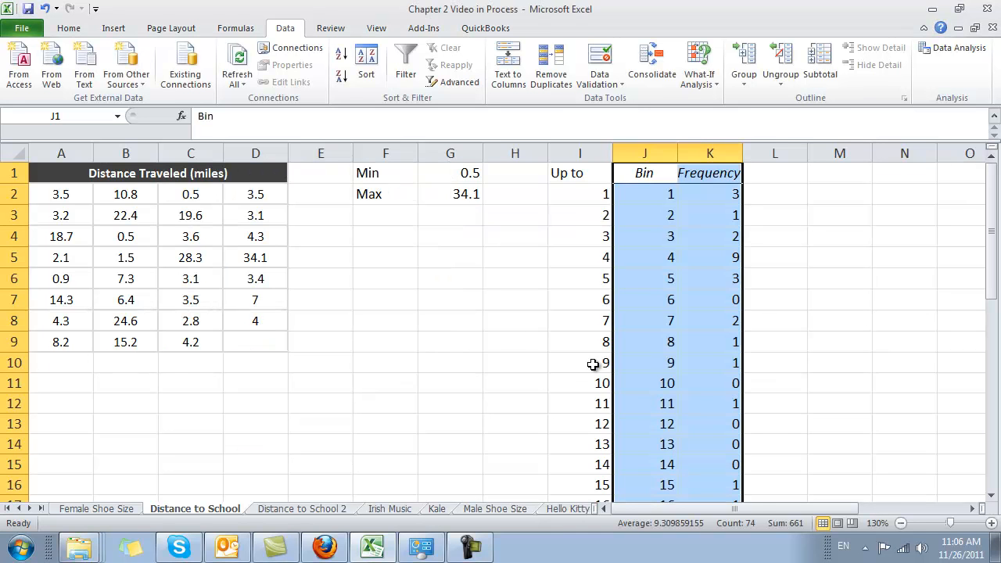
# Rename the header in I1 to Upper Limit and wrap its text within the cell
pyautogui.click(652, 175)
pyautogui.press('Down')
pyautogui.press('Left')
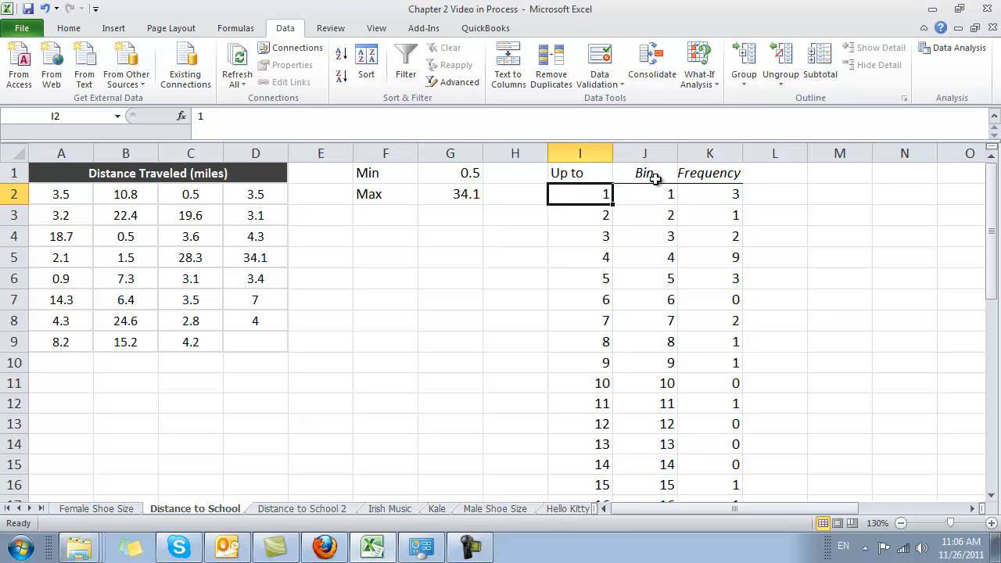
pyautogui.press('Up')
pyautogui.write('Upper Limit')
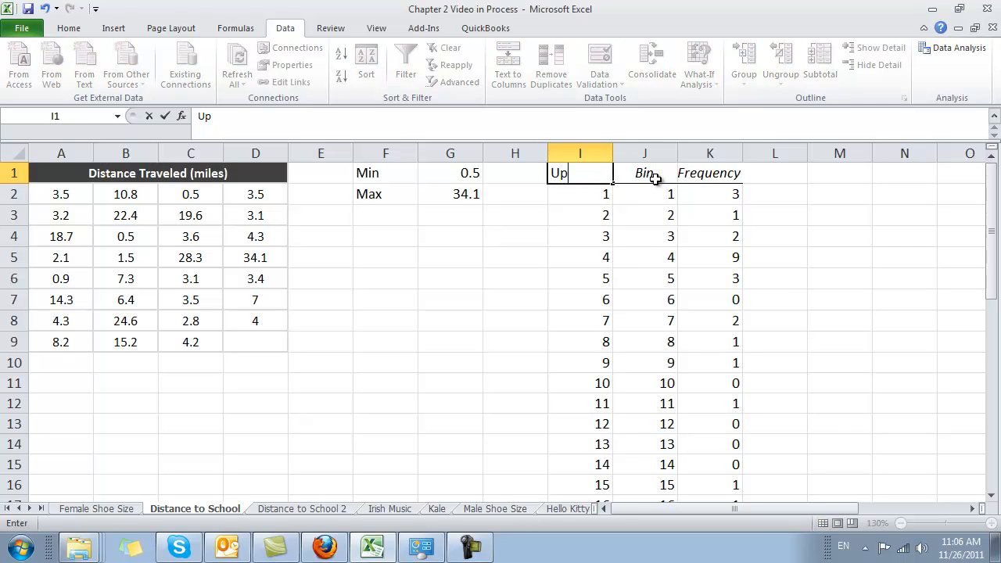
pyautogui.press('Return')
pyautogui.press('Left')
pyautogui.press('Up')
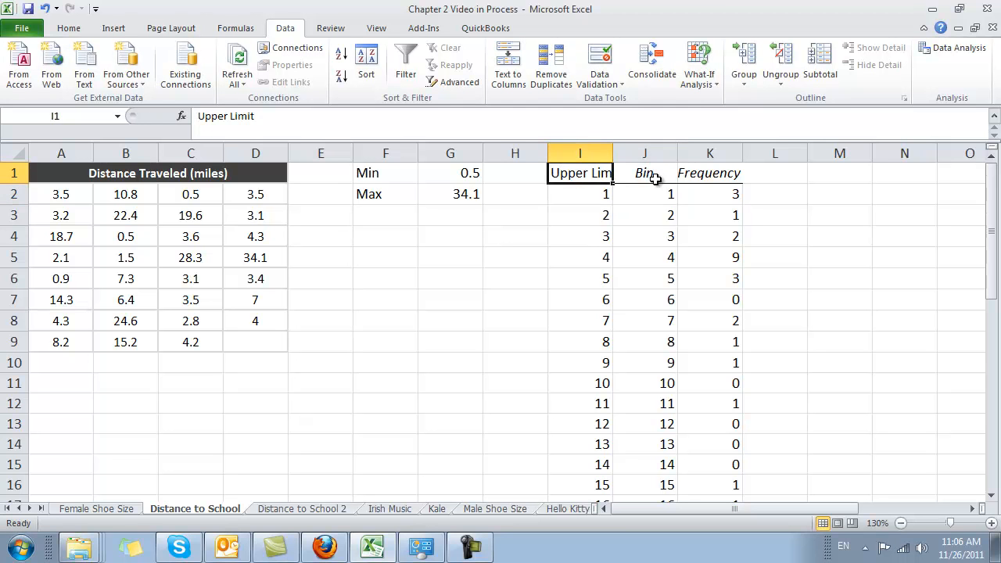
pyautogui.click(69, 29)
pyautogui.click(366, 56)
# Examine the frequencies in column K against the upper limits in column I for rows 2 through 5
pyautogui.click(728, 220)
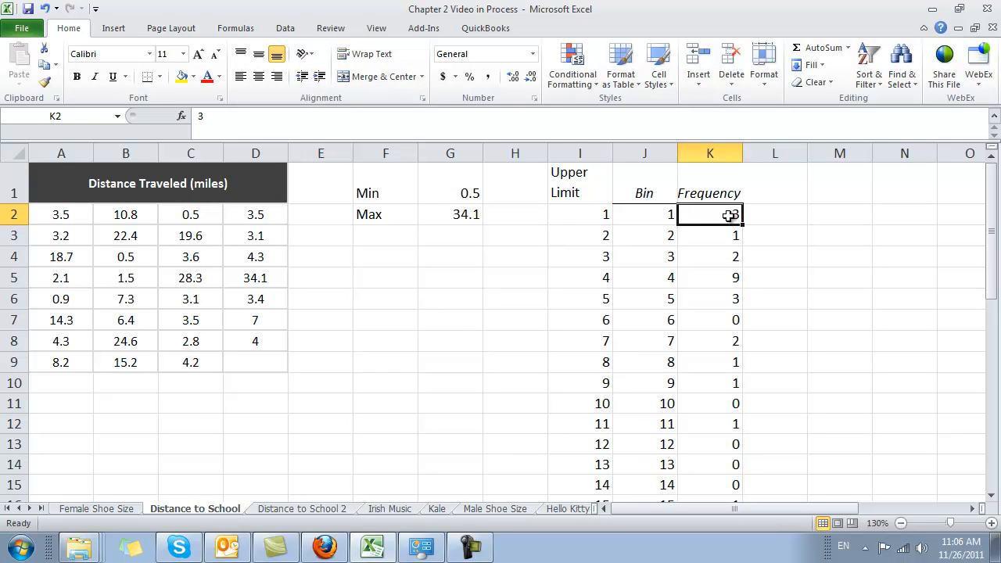
pyautogui.press('Left')
pyautogui.press('Left')
pyautogui.press('Right')
pyautogui.press('Right')
pyautogui.press('Right')
pyautogui.press('Left')
pyautogui.press('Down')
pyautogui.press('Left')
pyautogui.press('Left')
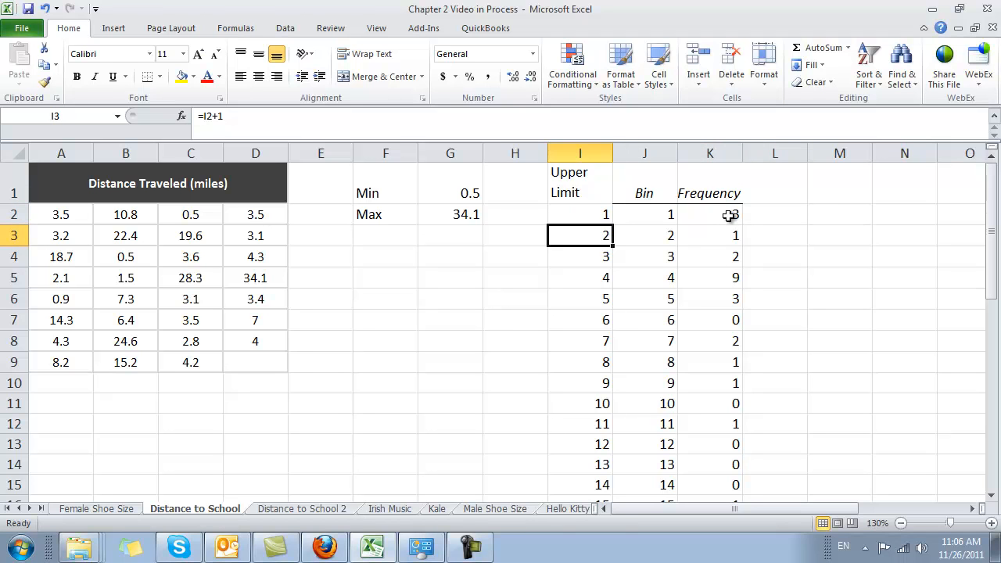
pyautogui.press('Up')
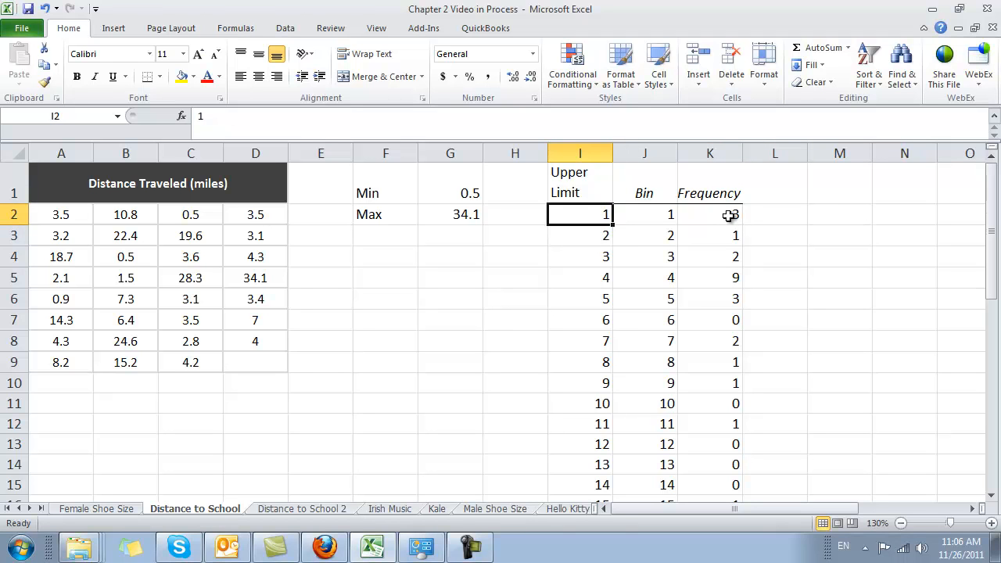
pyautogui.press('Down')
pyautogui.press('Down')
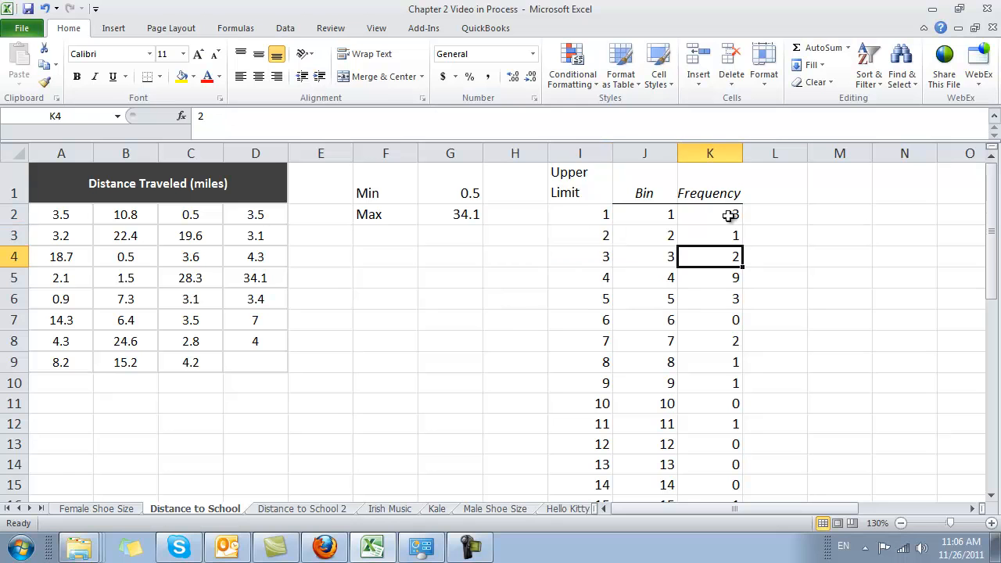
pyautogui.press('Left')
pyautogui.press('Left')
pyautogui.press('Up')
pyautogui.press('Down')
pyautogui.press('Down')
pyautogui.press('Right')
pyautogui.press('Right')
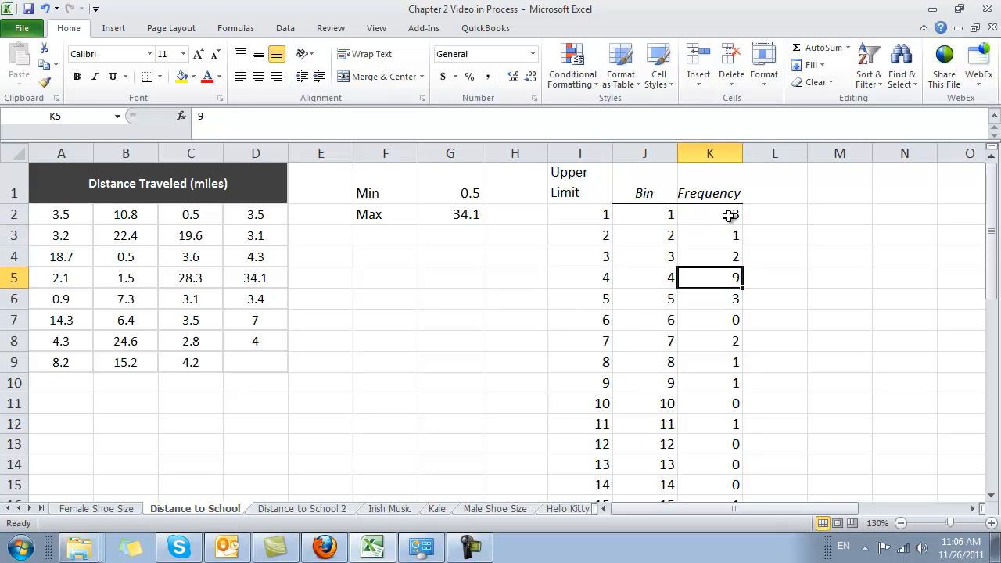
pyautogui.press('Left')
pyautogui.press('Left')
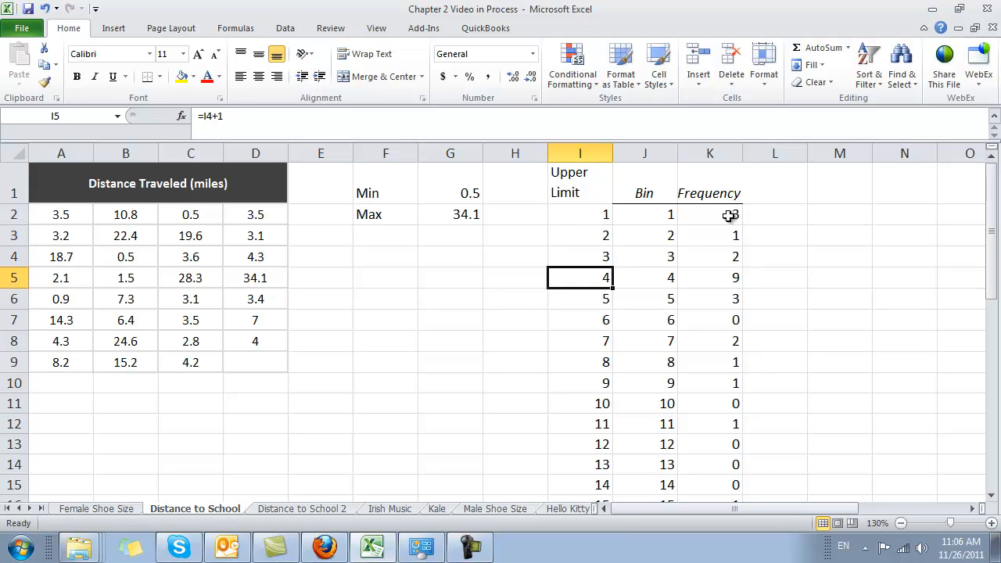
pyautogui.press('Up')
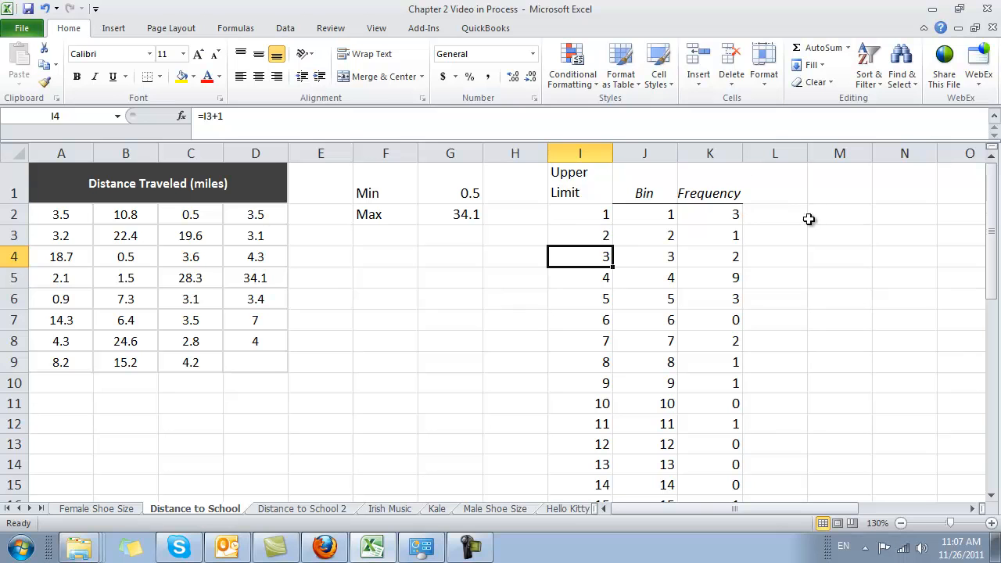
# Insert a blank 2-D clustered column chart and place it beside the frequency table
pyautogui.click(843, 218)
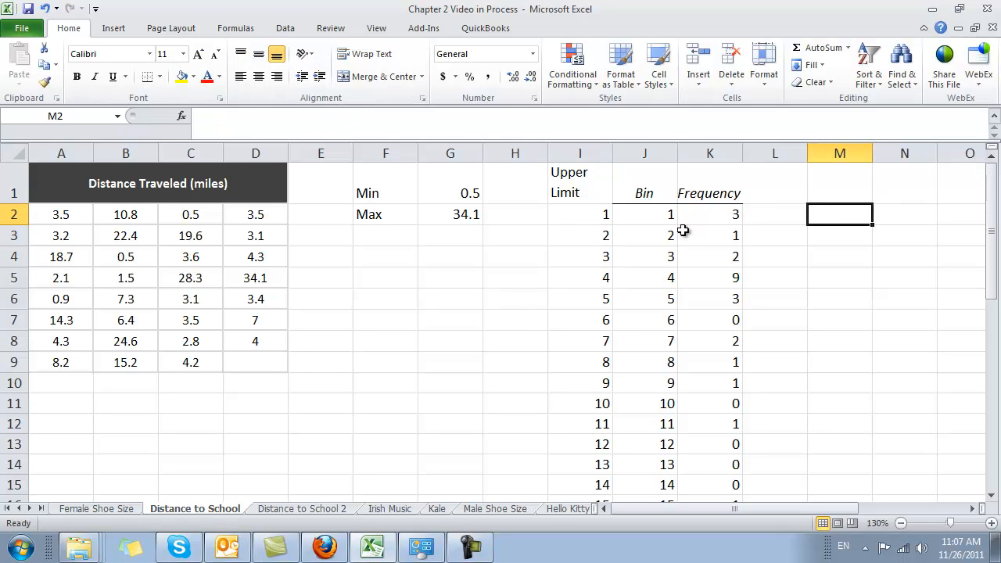
pyautogui.click(113, 28)
pyautogui.click(296, 66)
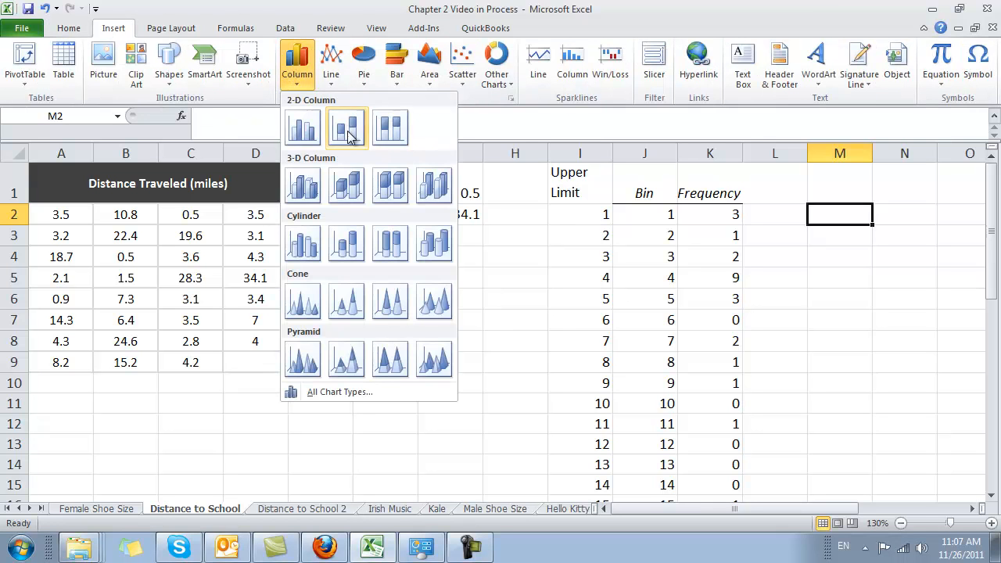
pyautogui.click(306, 137)
pyautogui.moveTo(387, 271); pyautogui.dragTo(860, 249)
# Add a data series to the chart, named from the Distance Traveled (miles) header in A1:D1
pyautogui.click(167, 67)
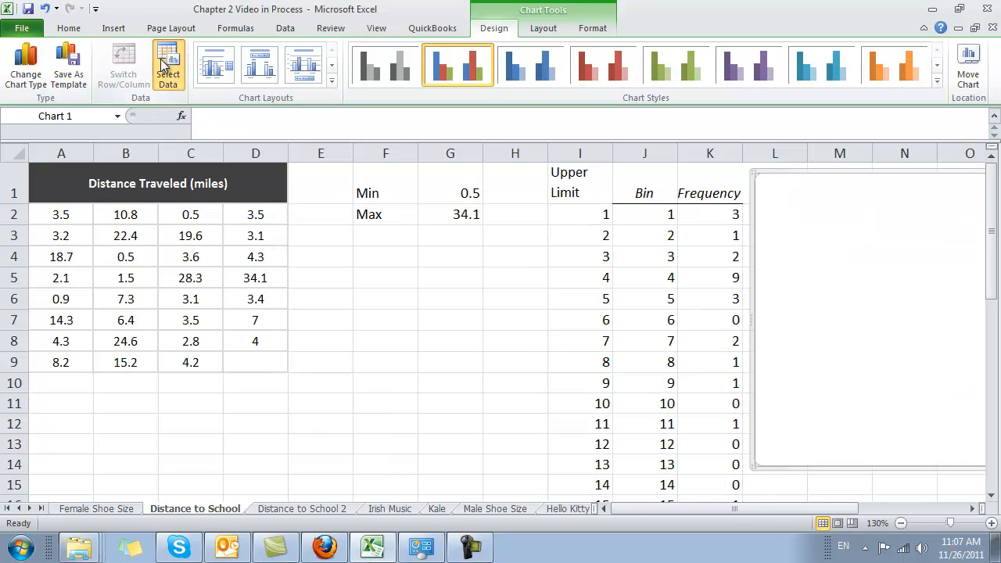
pyautogui.click(96, 281)
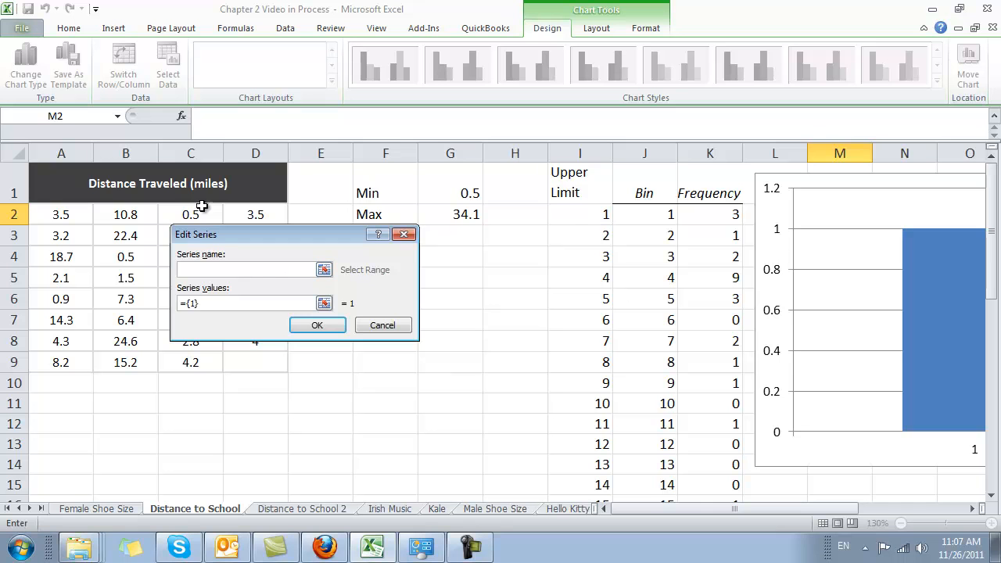
pyautogui.click(188, 186)
# Select the frequencies in K2:K36 as the values of the new series, leaving out the More row
pyautogui.click(325, 303)
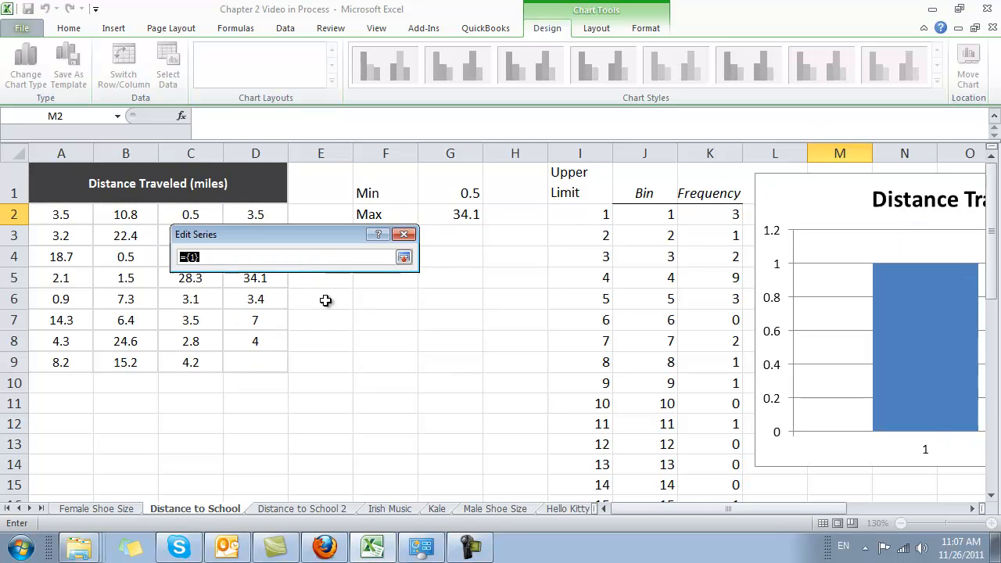
pyautogui.click(726, 216)
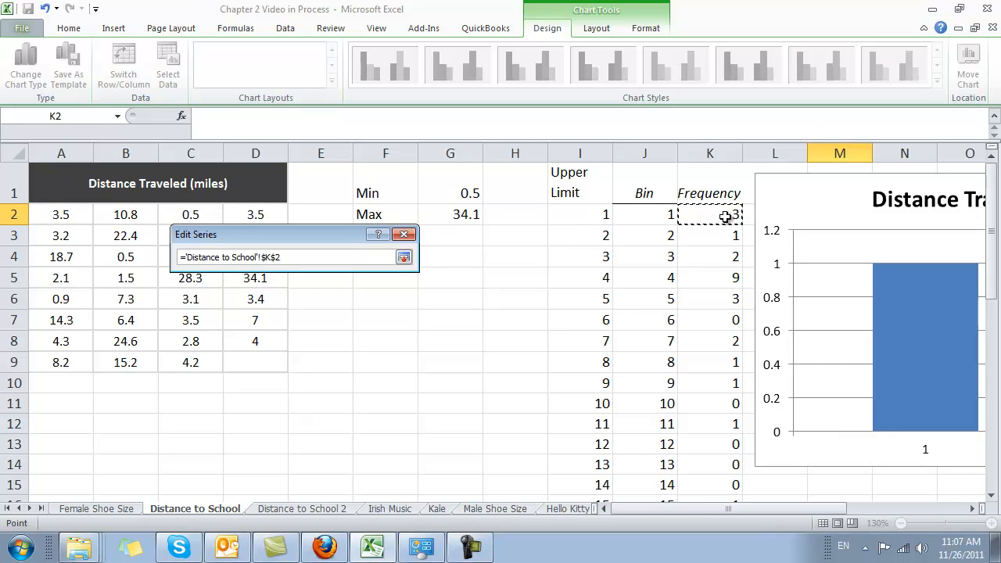
pyautogui.hotkey('ctrl', 'shift', 'Down')
pyautogui.hotkey('shift', 'Up')
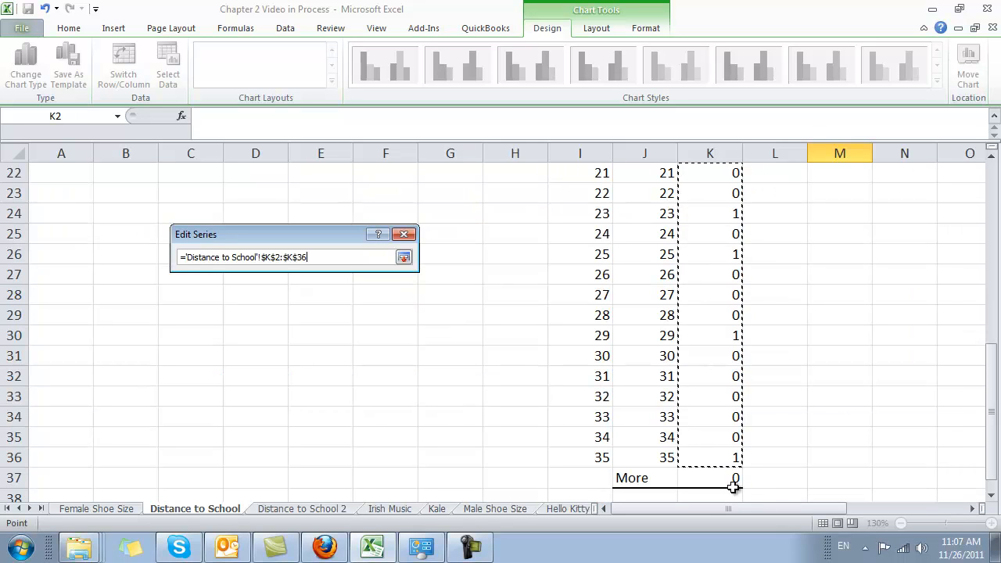
pyautogui.press('Up')
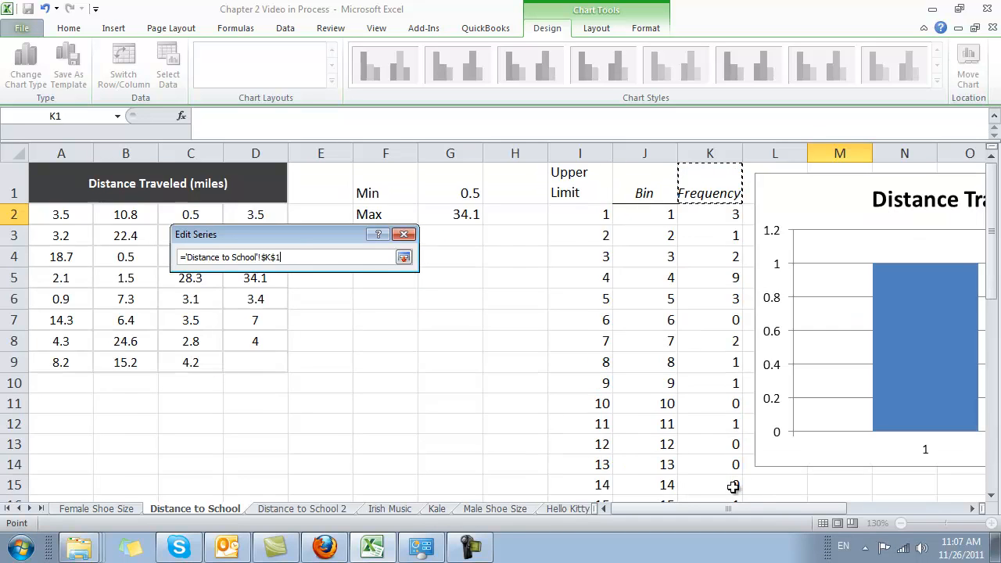
pyautogui.press('Down')
pyautogui.press('Down')
pyautogui.press('Down')
pyautogui.press('Down')
pyautogui.hotkey('ctrl', 'Down')
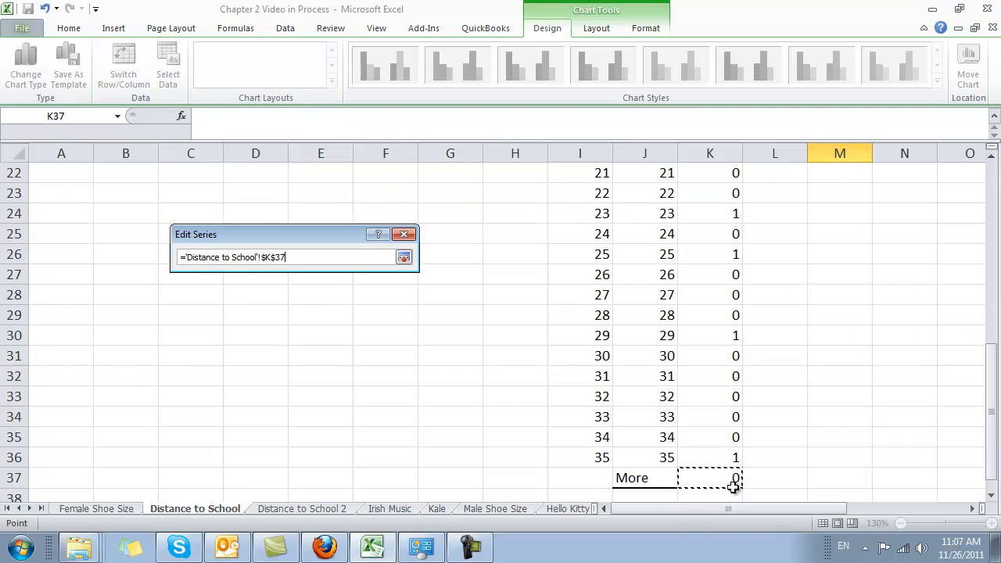
pyautogui.hotkey('ctrl', 'Up')
pyautogui.hotkey('shift', 'Down')
pyautogui.hotkey('shift', 'Down')
pyautogui.hotkey('shift', 'Down')
pyautogui.hotkey('shift', 'Up')
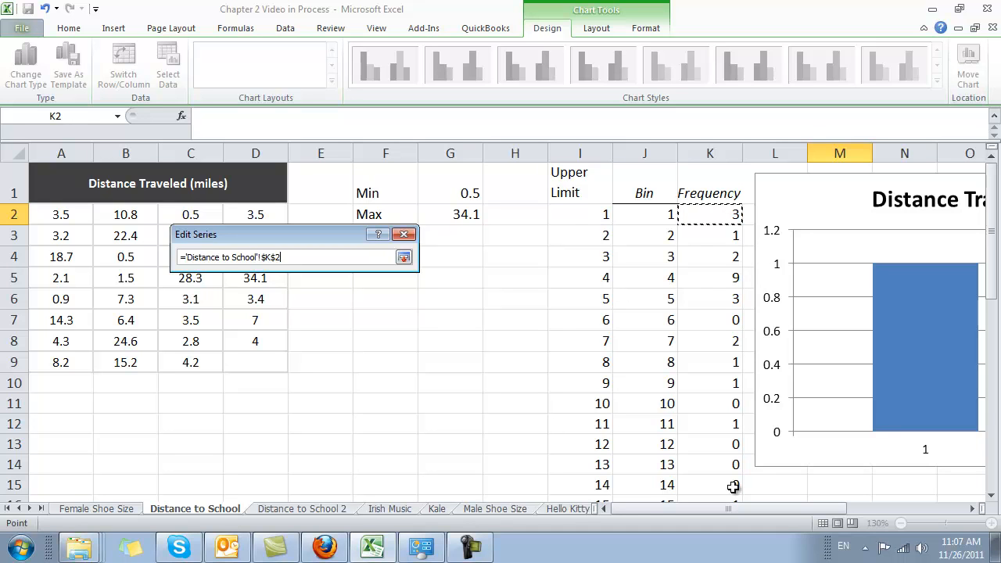
# Reselect the series values from K2 down to K36 and accept the series
pyautogui.hotkey('ctrl', 'shift', 'Down')
pyautogui.hotkey('shift', 'Up')
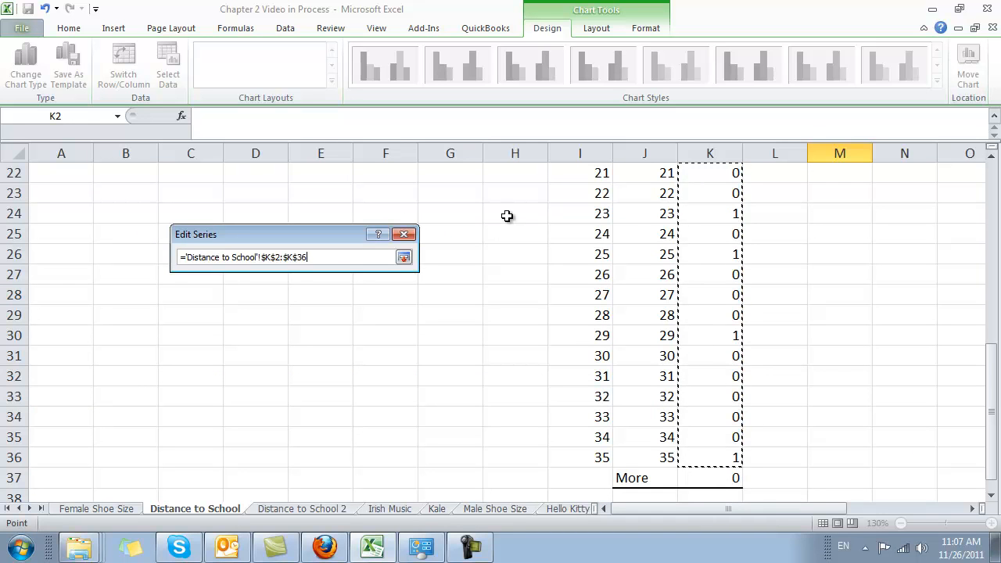
pyautogui.click(404, 258)
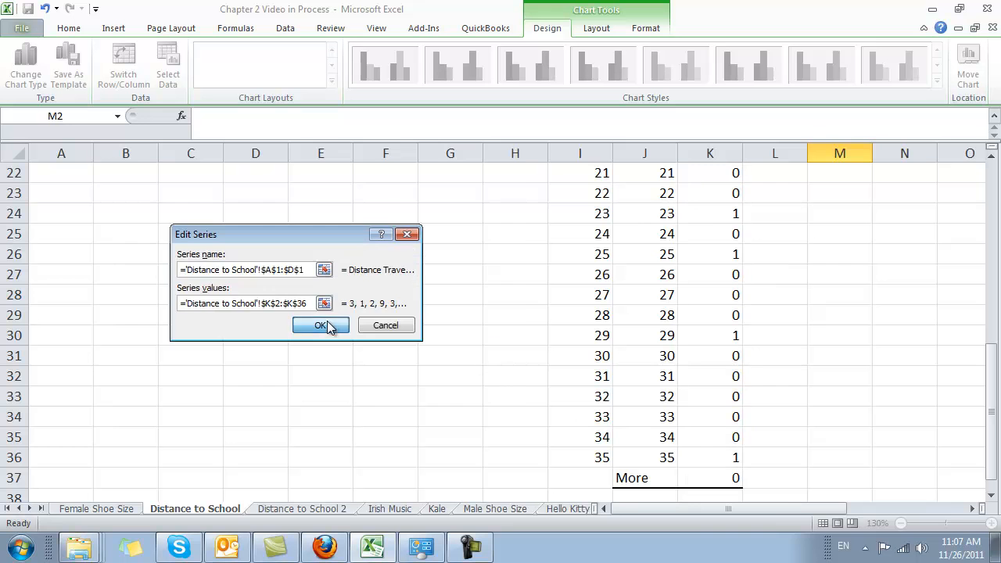
pyautogui.click(326, 327)
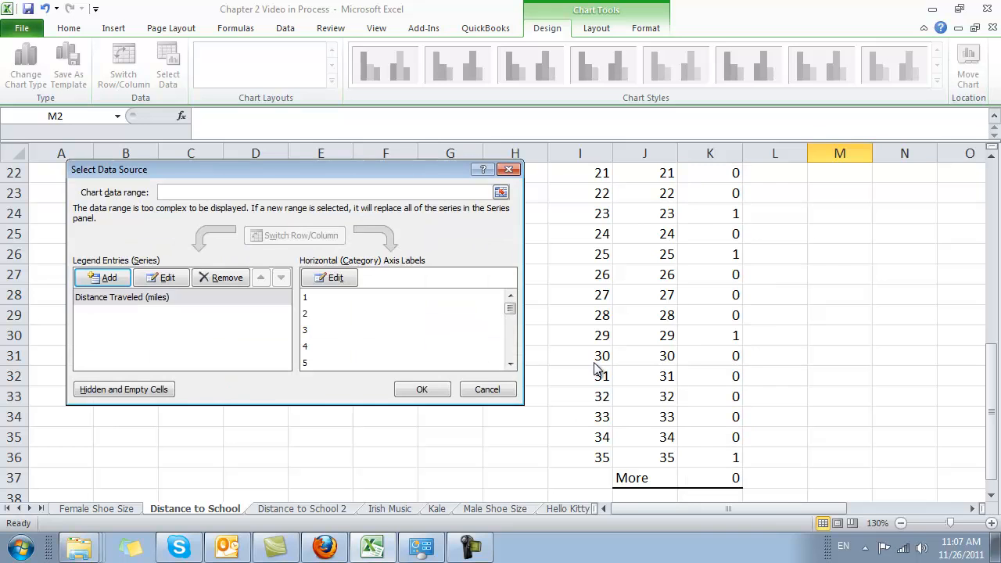
# Set the horizontal axis labels to the upper limits in I2:I36 and apply the chart's data source
pyautogui.click(327, 280)
pyautogui.scroll(7, 579, 380)
pyautogui.click(597, 216)
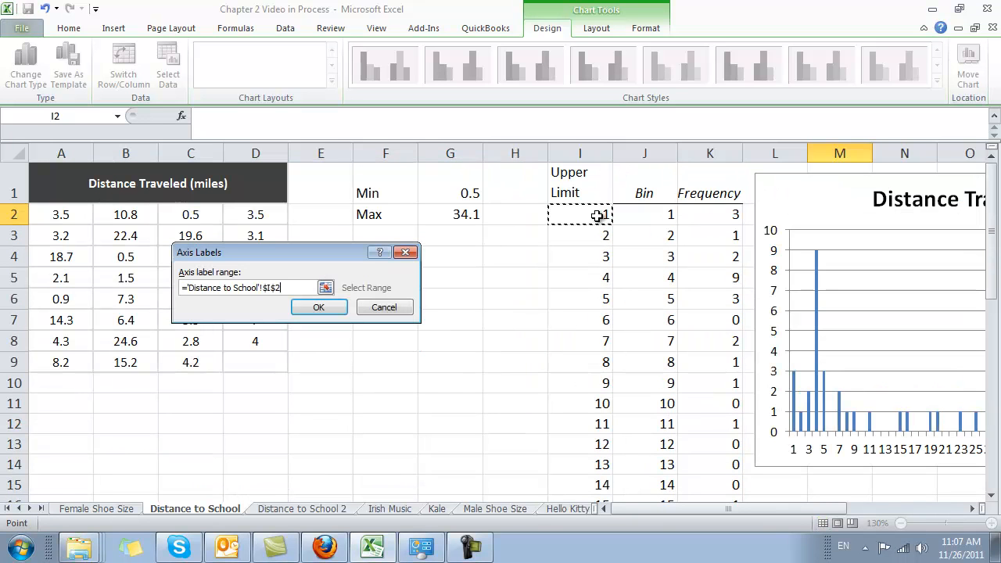
pyautogui.hotkey('ctrl', 'shift', 'Down')
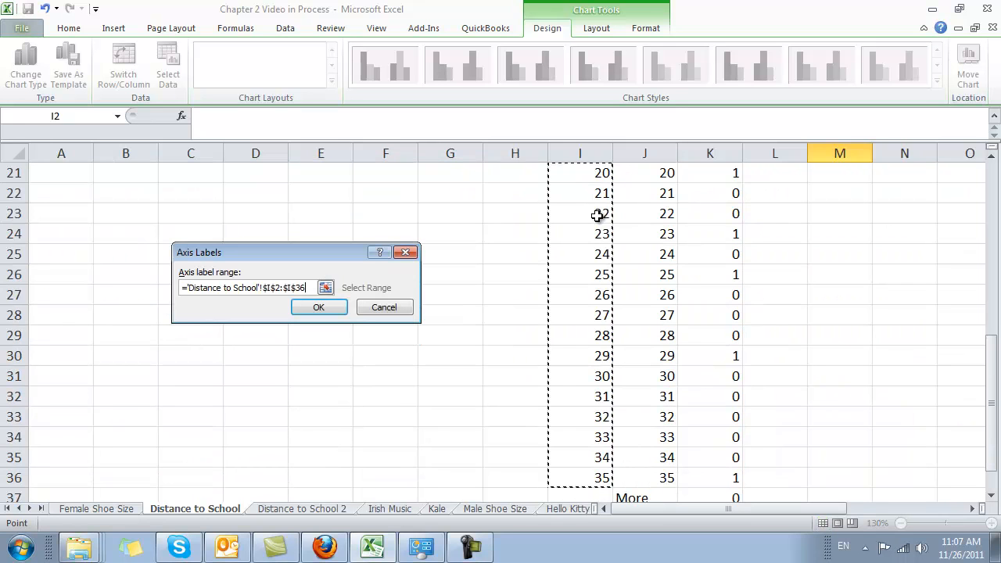
pyautogui.click(323, 310)
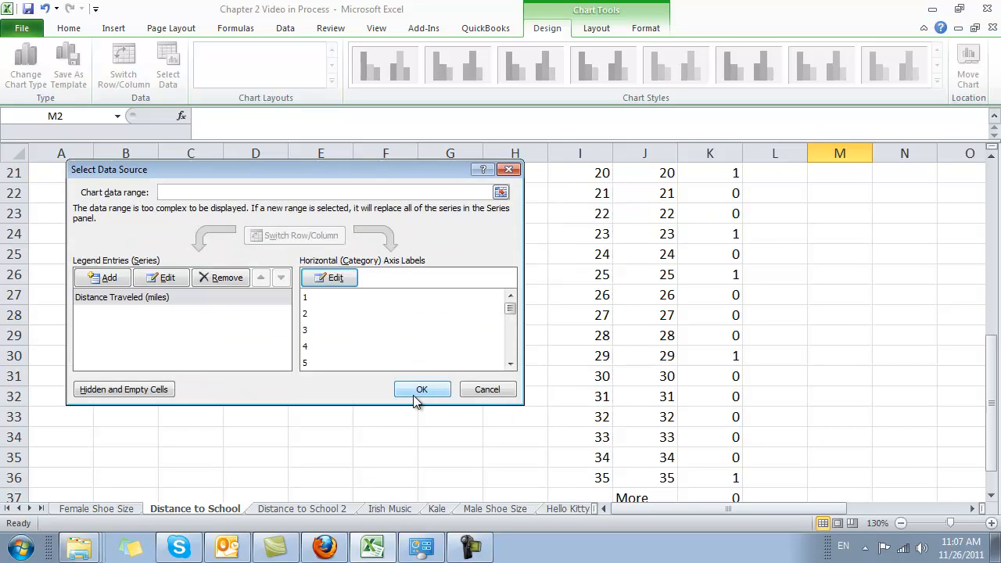
pyautogui.click(420, 391)
# Delete the Distance Traveled (miles) legend from the chart
pyautogui.scroll(7, 777, 410)
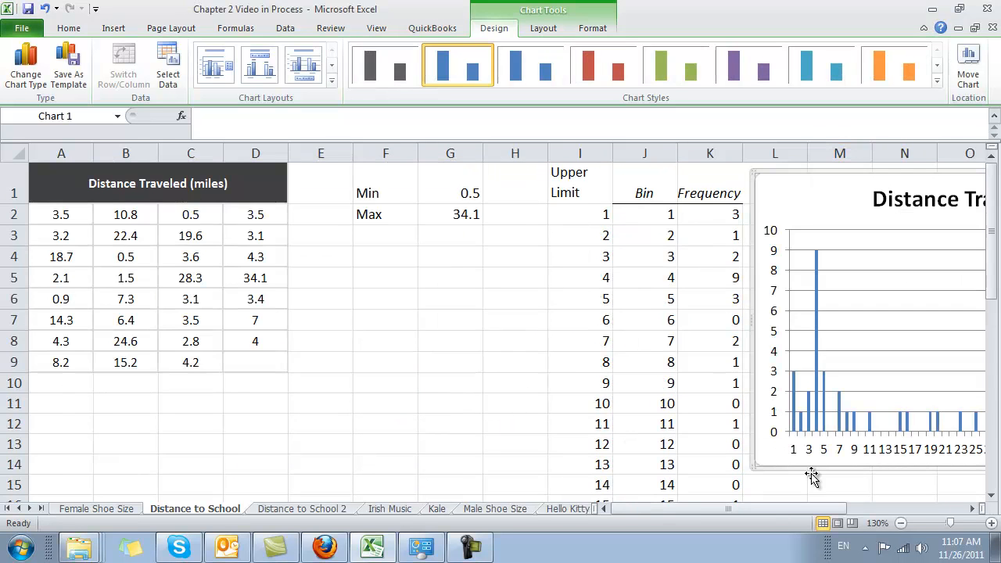
pyautogui.moveTo(767, 505); pyautogui.dragTo(876, 512)
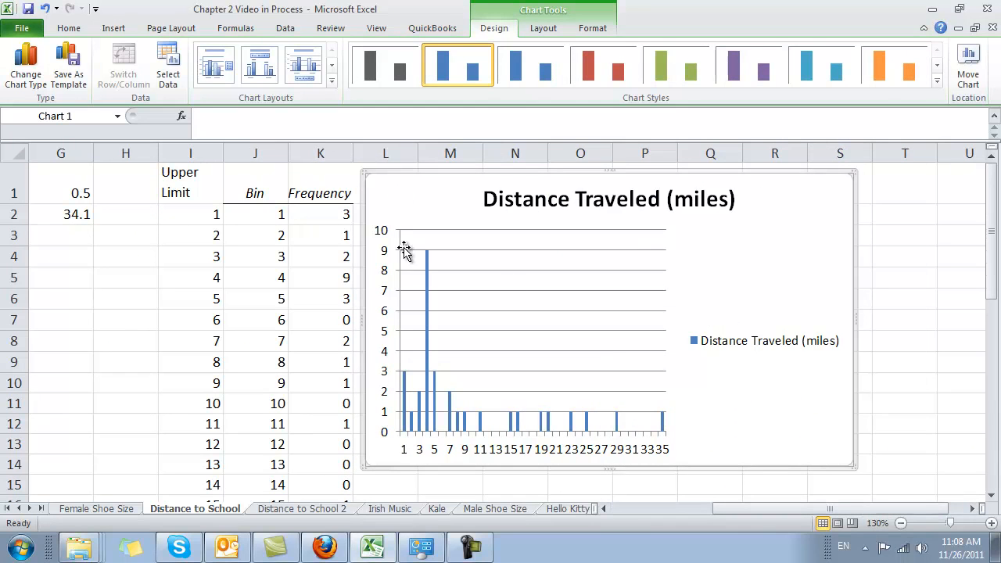
pyautogui.click(749, 340)
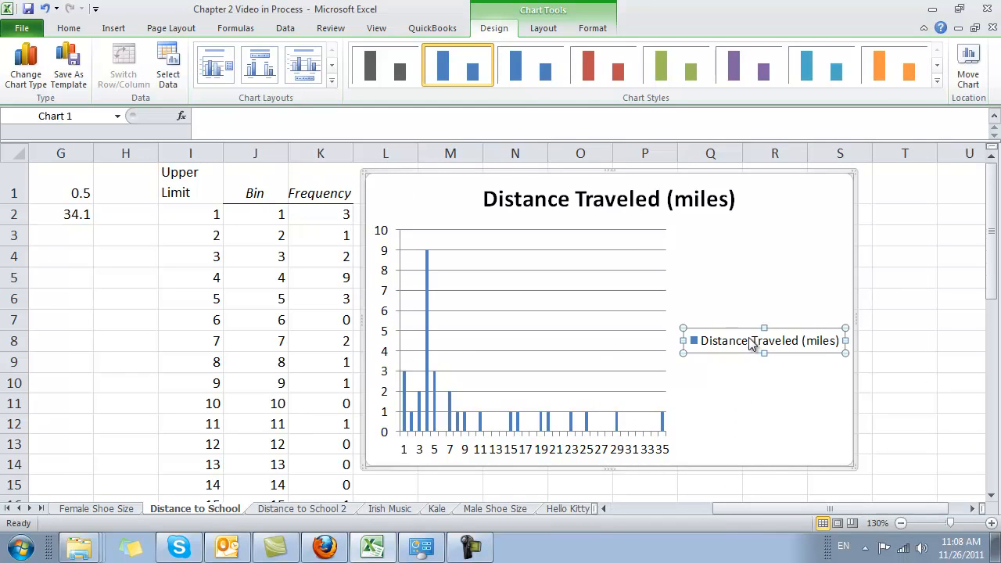
pyautogui.press('Delete')
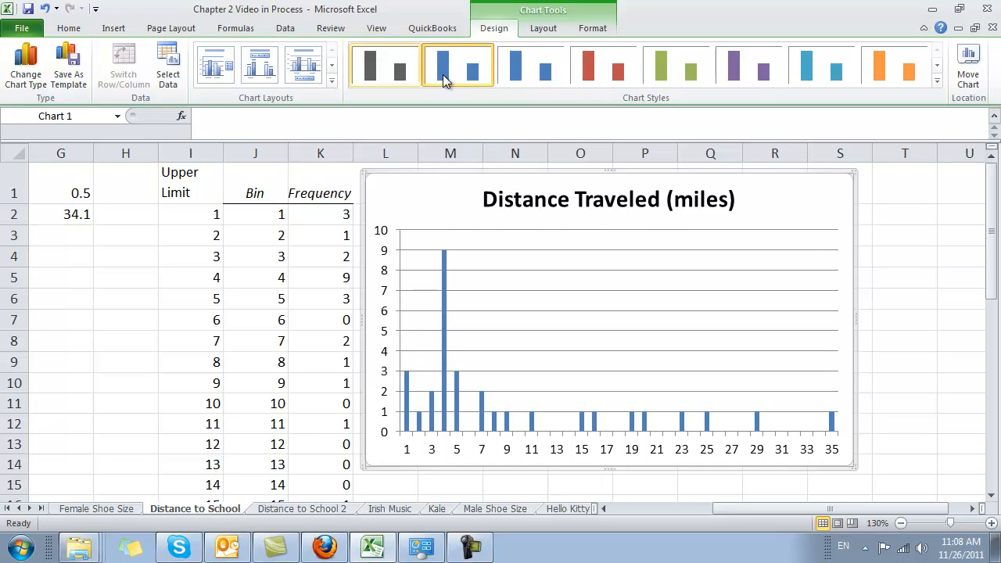
# Add a rotated vertical axis title reading Frequency to the chart
pyautogui.click(540, 29)
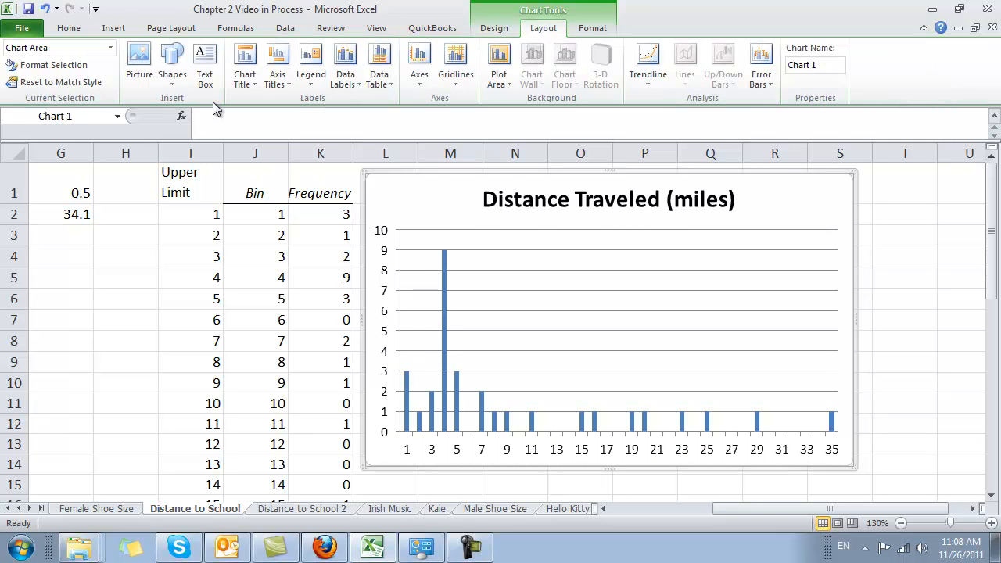
pyautogui.click(278, 77)
pyautogui.moveTo(304, 126)
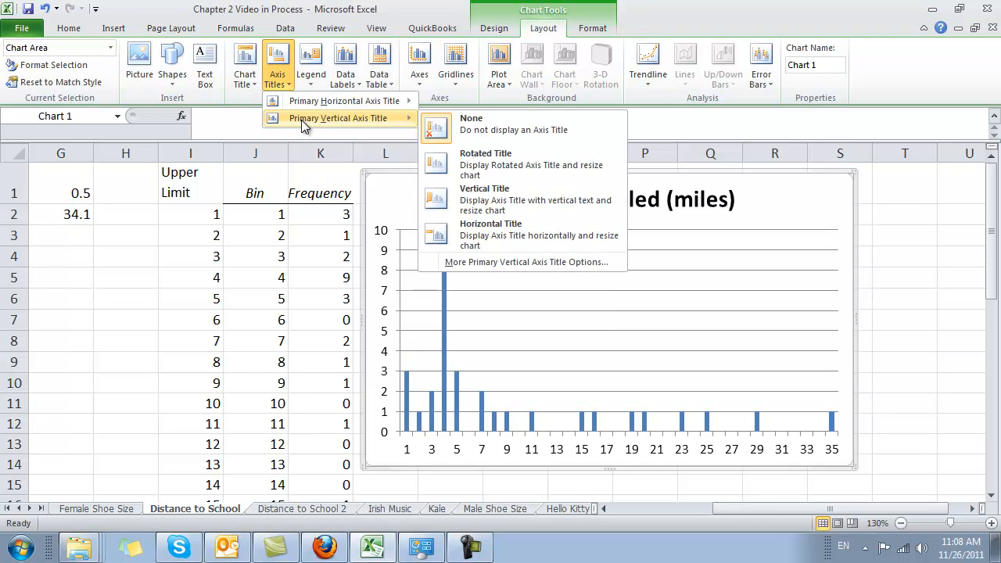
pyautogui.click(490, 156)
pyautogui.write('Frequency')
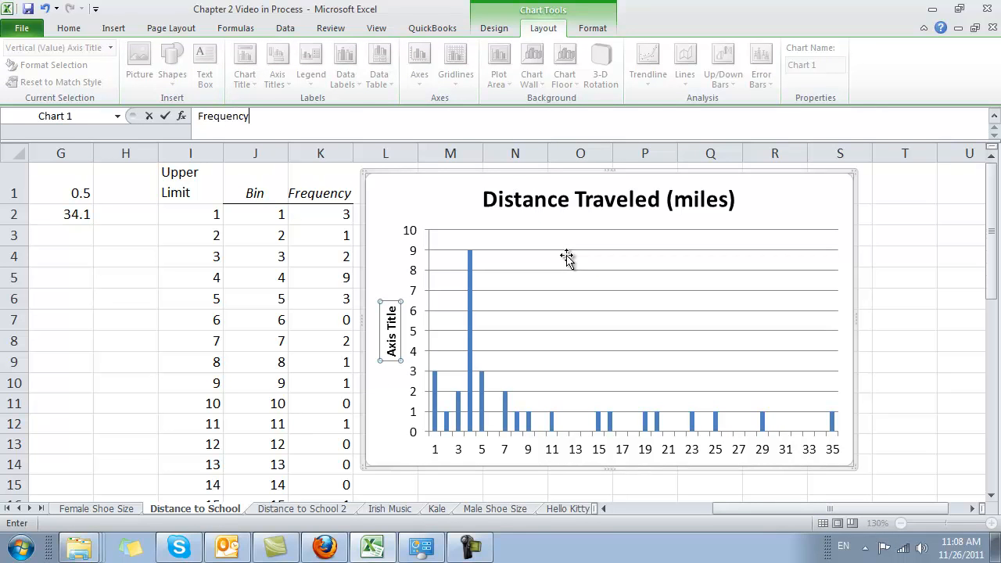
pyautogui.click(385, 434)
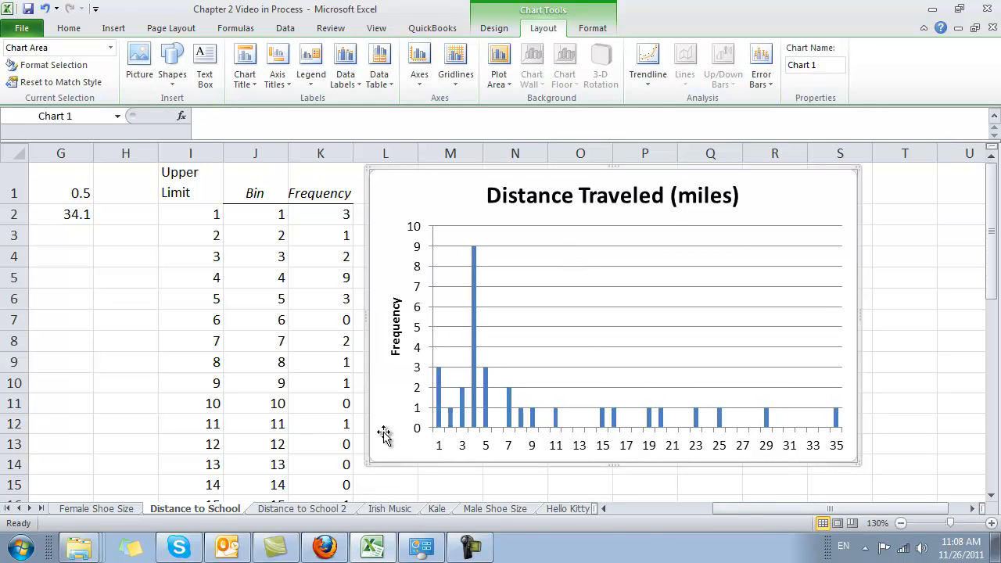
# Add a title below the horizontal axis reading Distance Traveled in miles
pyautogui.click(288, 84)
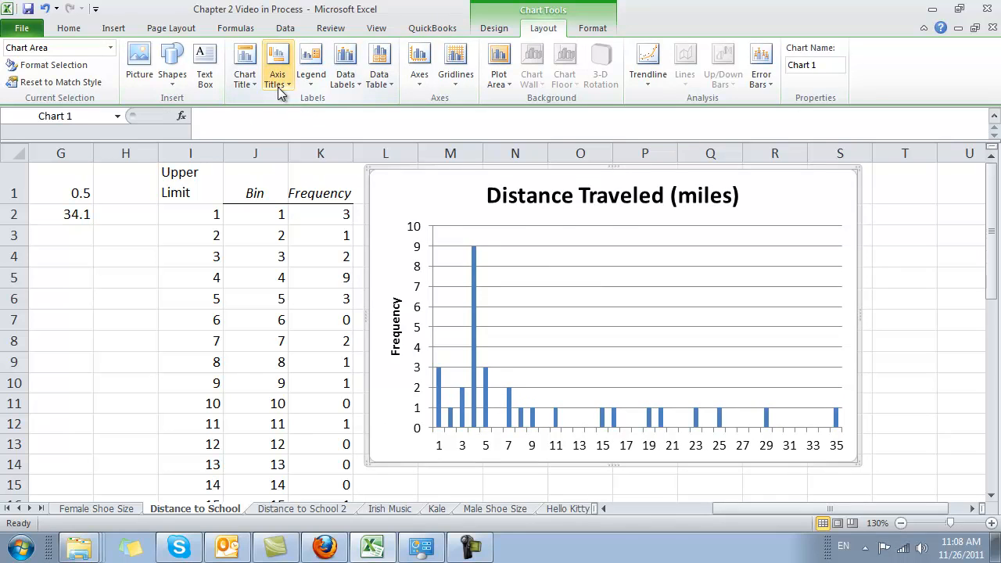
pyautogui.moveTo(295, 101)
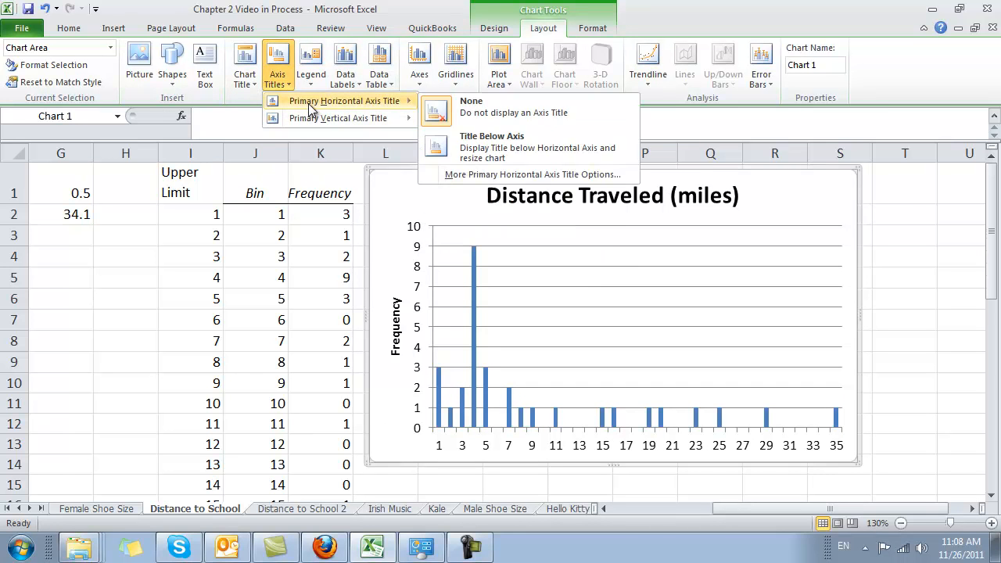
pyautogui.click(519, 153)
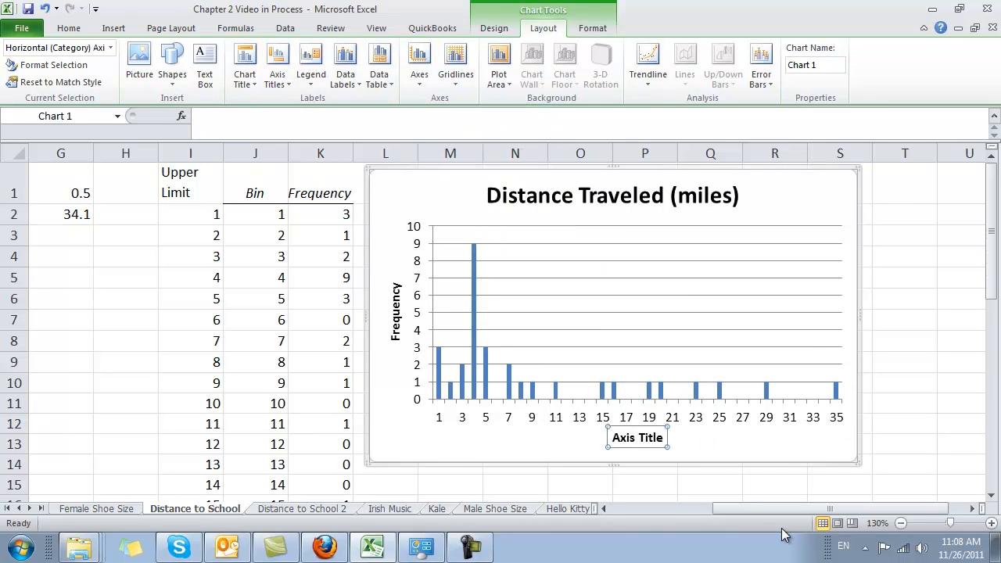
pyautogui.write('Distance Traveled in miles')
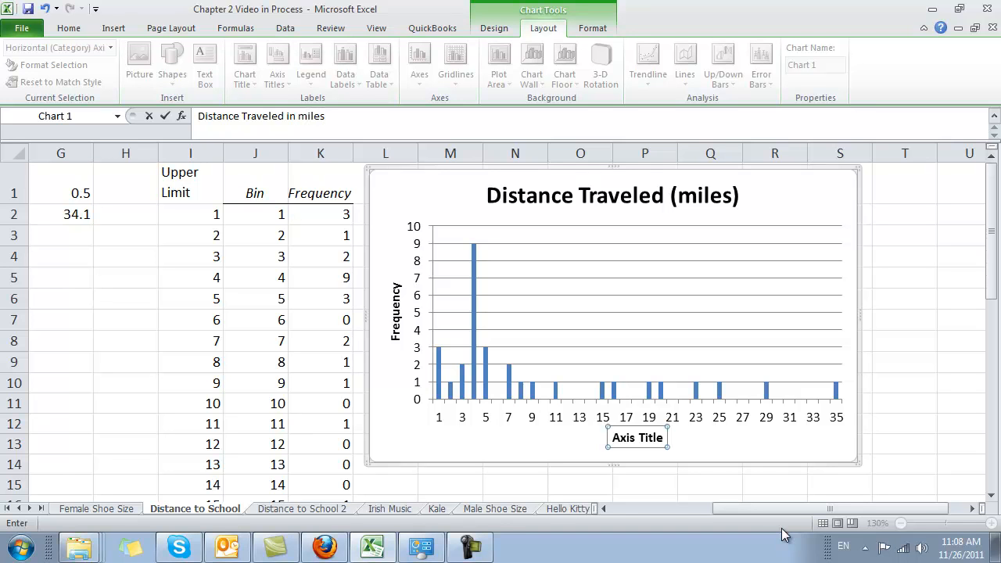
pyautogui.press('Return')
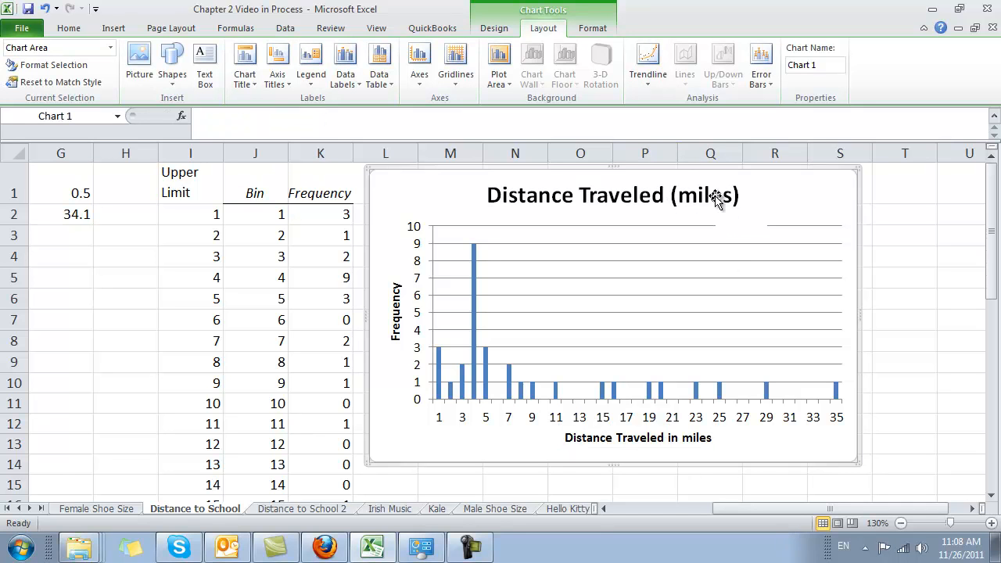
# Reword the horizontal axis title to Distance Traveled (miles)
pyautogui.click(686, 437)
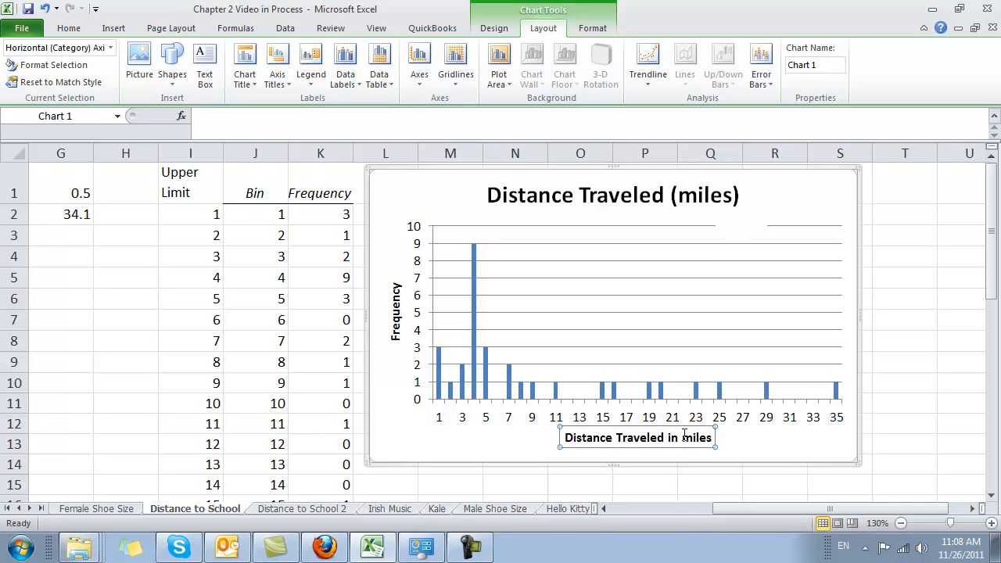
pyautogui.write('(')
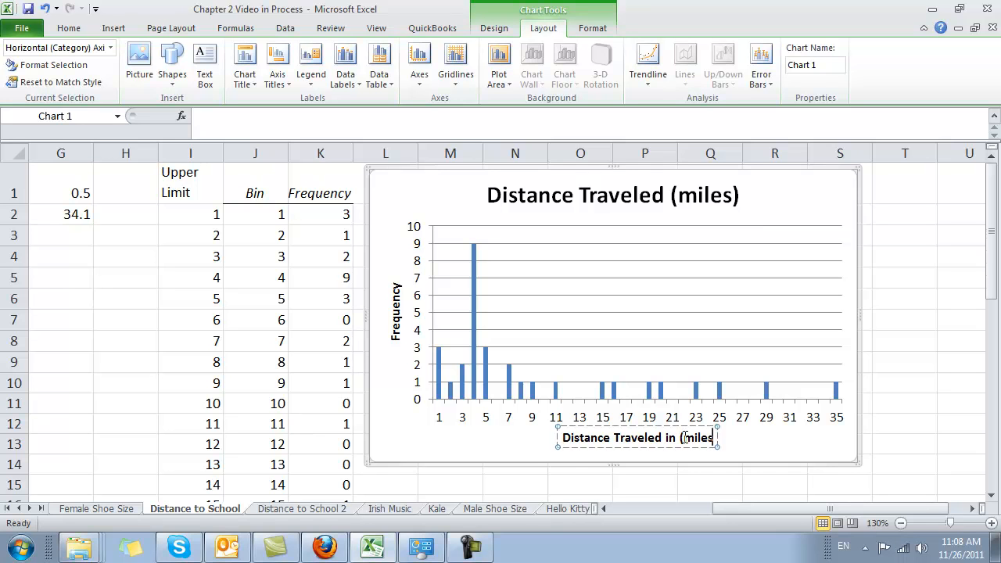
pyautogui.write(')')
pyautogui.hotkey('shift', 'Left')
pyautogui.hotkey('shift', 'Left')
pyautogui.hotkey('shift', 'Left')
pyautogui.press('BackSpace')
pyautogui.click(746, 448)
# Replace the chart title with How far do you travel to school?
pyautogui.click(663, 195)
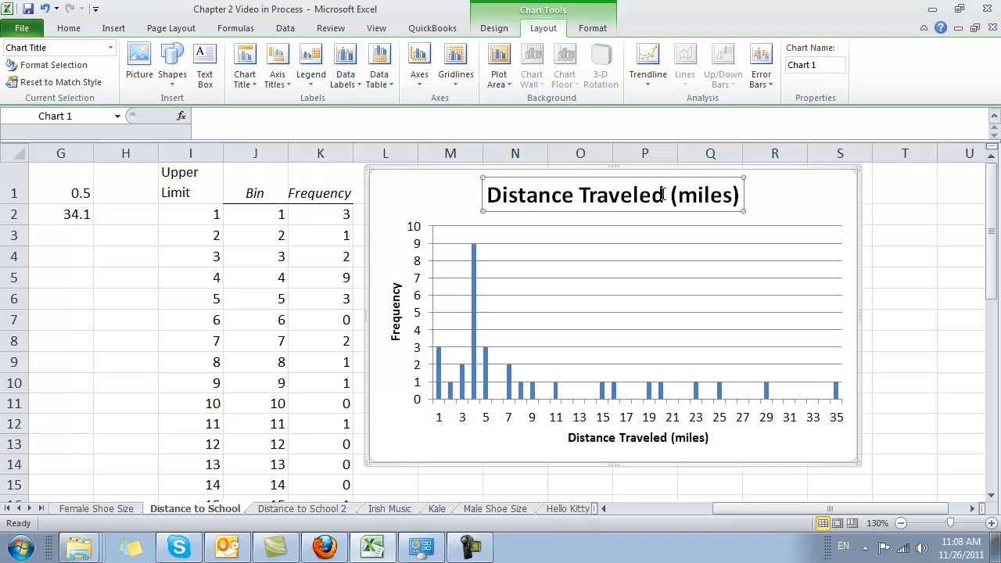
pyautogui.click(709, 188)
pyautogui.press('Right')
pyautogui.press('Right')
pyautogui.press('Right')
pyautogui.press('Right')
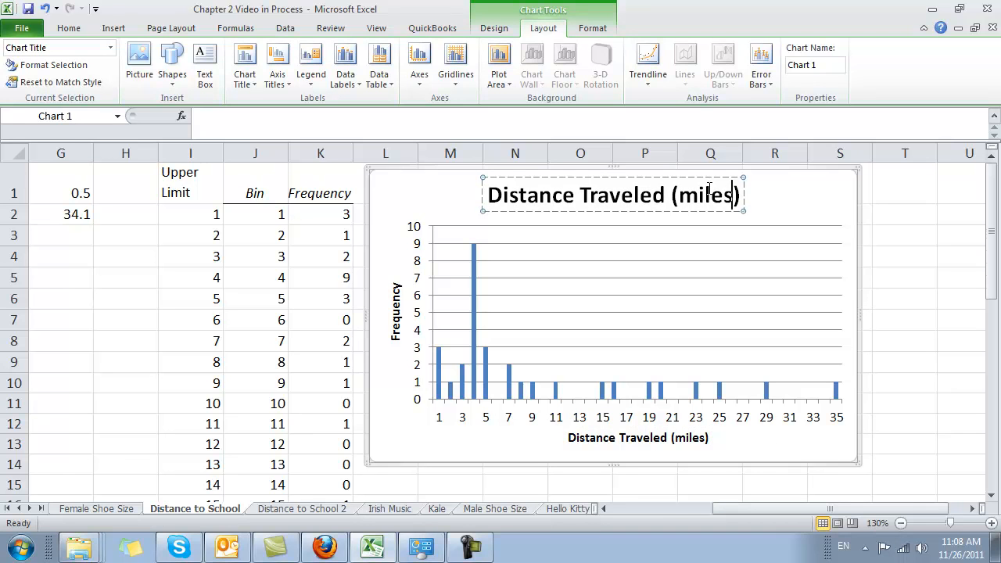
pyautogui.hotkey('shift', 'Left')
pyautogui.hotkey('shift', 'Left')
pyautogui.hotkey('shift', 'Left')
pyautogui.hotkey('shift', 'Left')
pyautogui.hotkey('shift', 'Left')
pyautogui.hotkey('shift', 'Left')
pyautogui.hotkey('shift', 'Left')
pyautogui.hotkey('shift', 'Left')
pyautogui.hotkey('shift', 'Left')
pyautogui.hotkey('shift', 'Left')
pyautogui.hotkey('shift', 'Left')
pyautogui.hotkey('shift', 'Left')
pyautogui.hotkey('shift', 'Left')
pyautogui.hotkey('shift', 'Left')
pyautogui.hotkey('shift', 'Left')
pyautogui.hotkey('shift', 'Left')
pyautogui.hotkey('shift', 'Left')
pyautogui.hotkey('shift', 'Left')
pyautogui.hotkey('shift', 'Left')
pyautogui.hotkey('shift', 'Left')
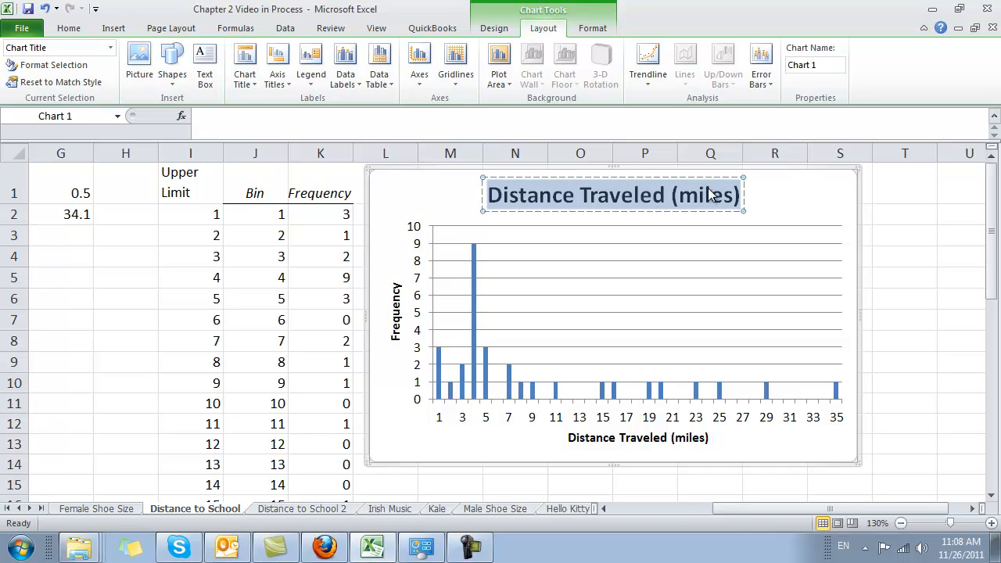
pyautogui.write('How')
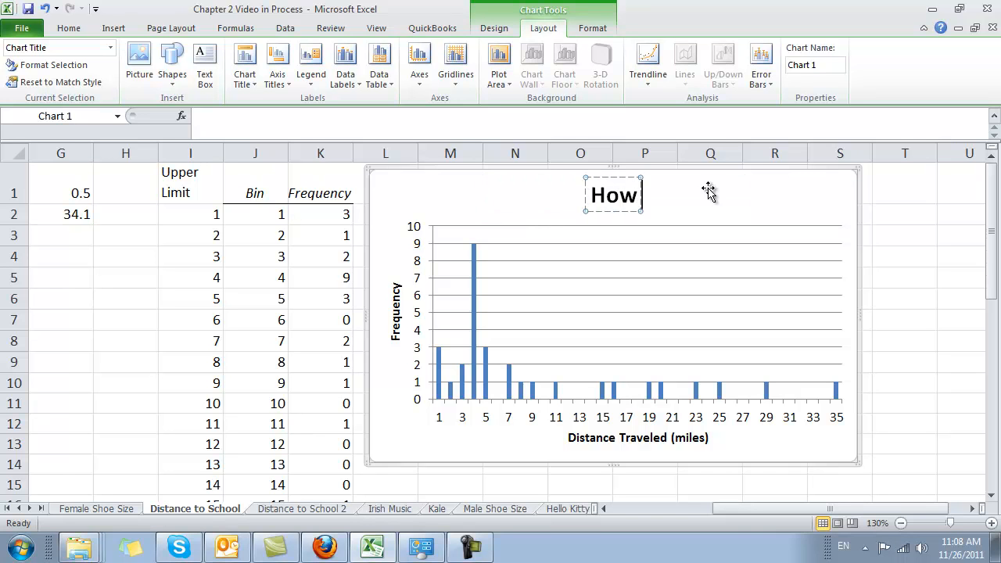
pyautogui.write(' far do yo')
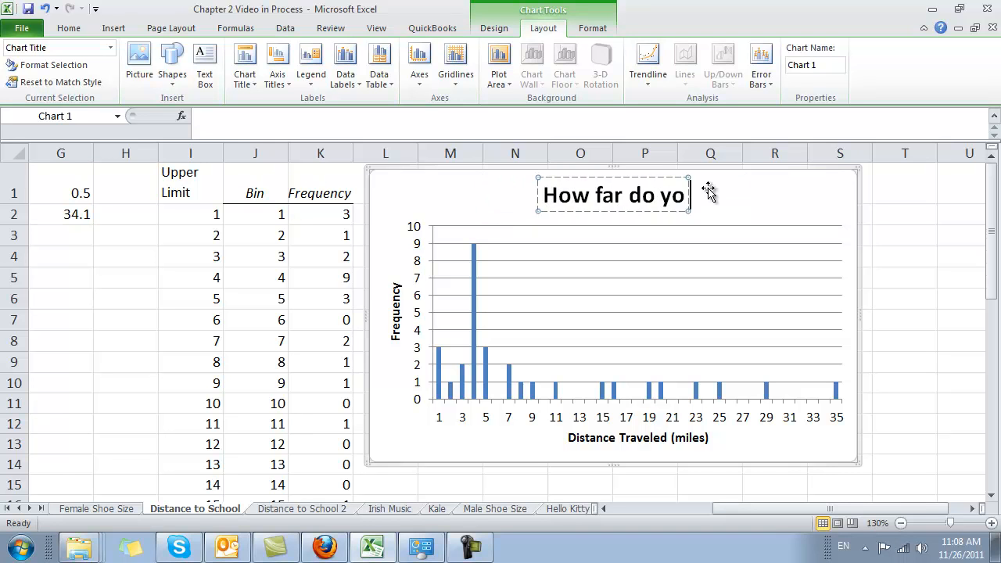
pyautogui.write('u travel to sc')
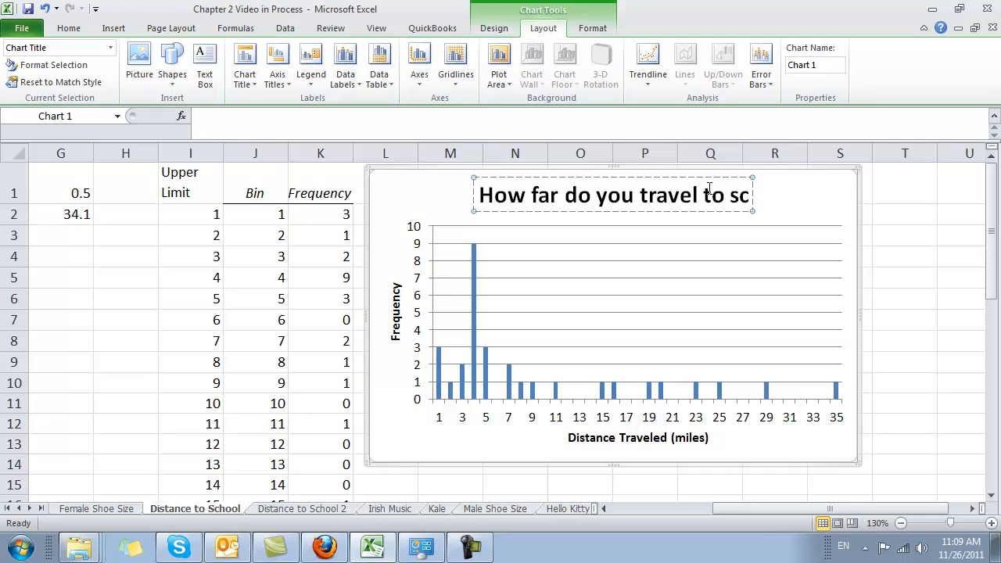
pyautogui.write('hool?')
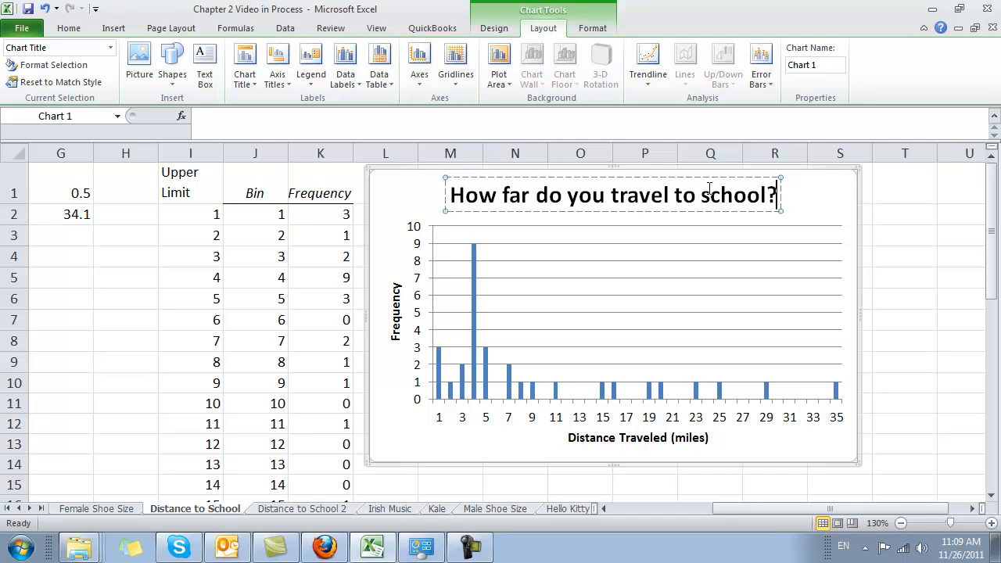
pyautogui.click(908, 270)
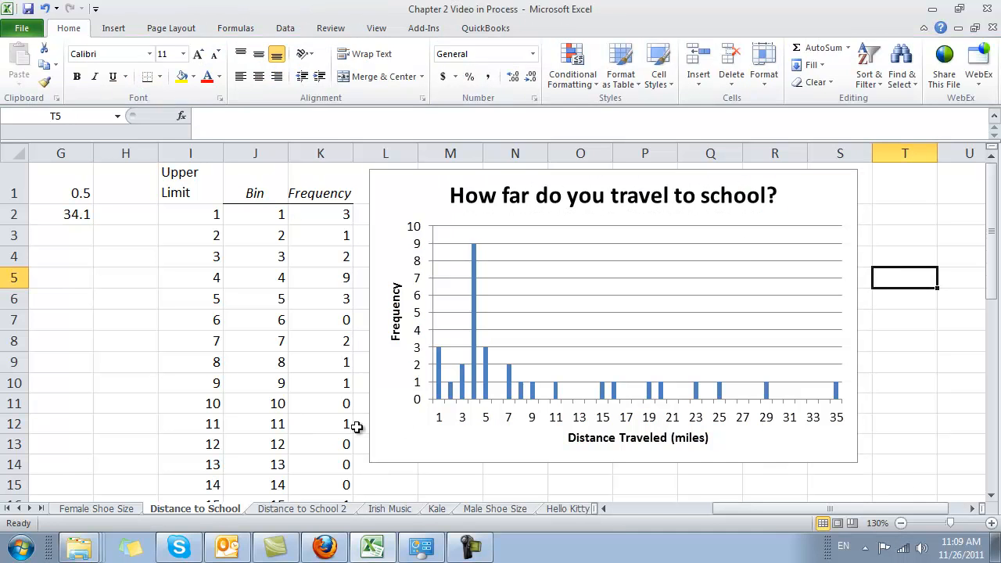
# Set the gap width of the chart's data series to 0%
pyautogui.click(474, 358)
pyautogui.rightClick(474, 358)
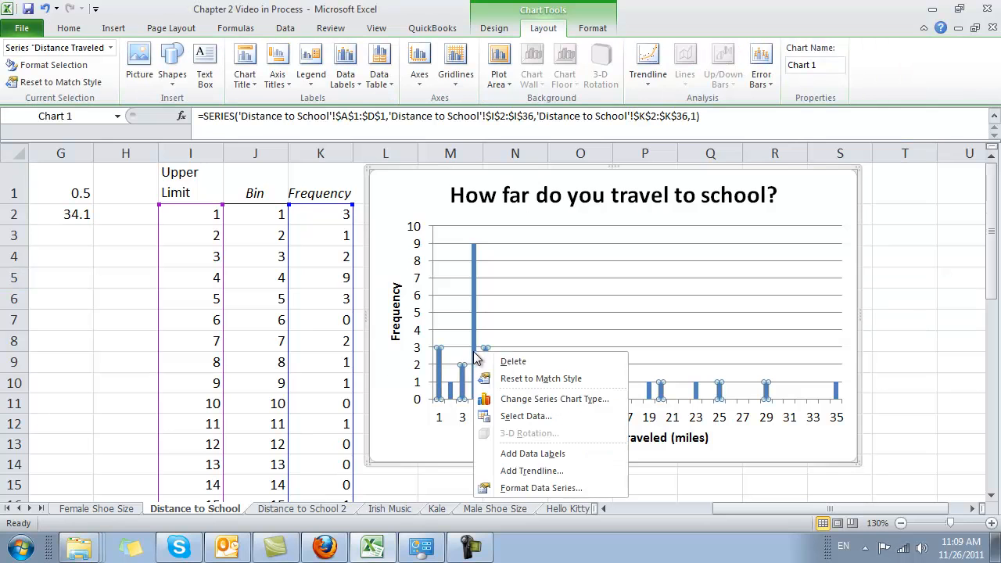
pyautogui.click(535, 488)
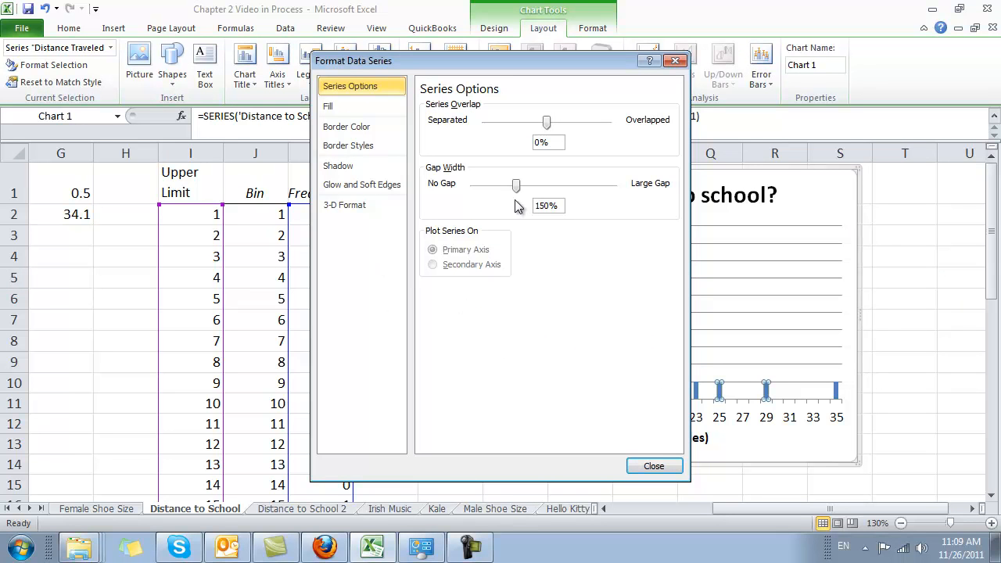
pyautogui.moveTo(516, 185); pyautogui.dragTo(416, 197)
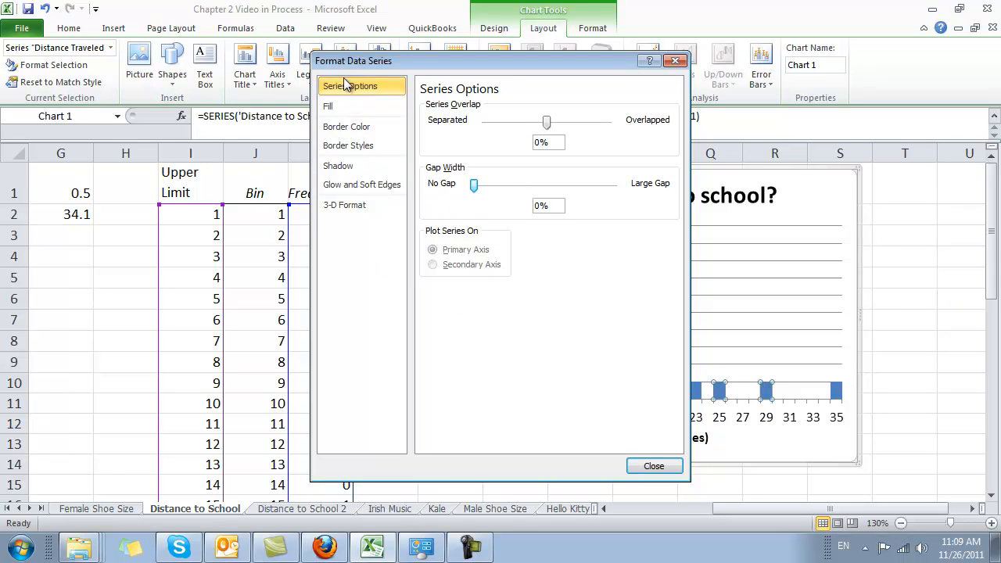
# Give the histogram columns a solid border line in a very light colour
pyautogui.click(347, 127)
pyautogui.click(462, 123)
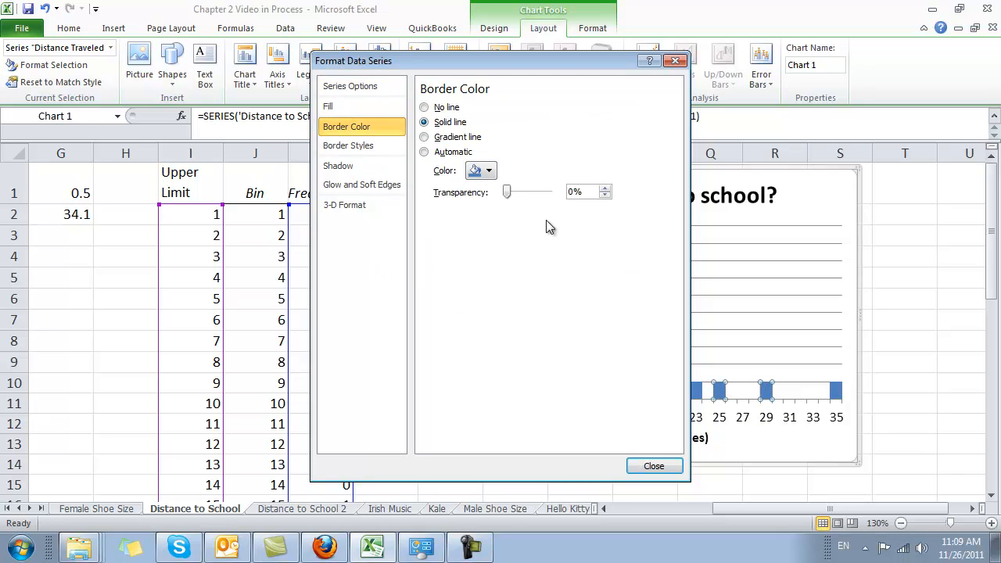
pyautogui.click(493, 171)
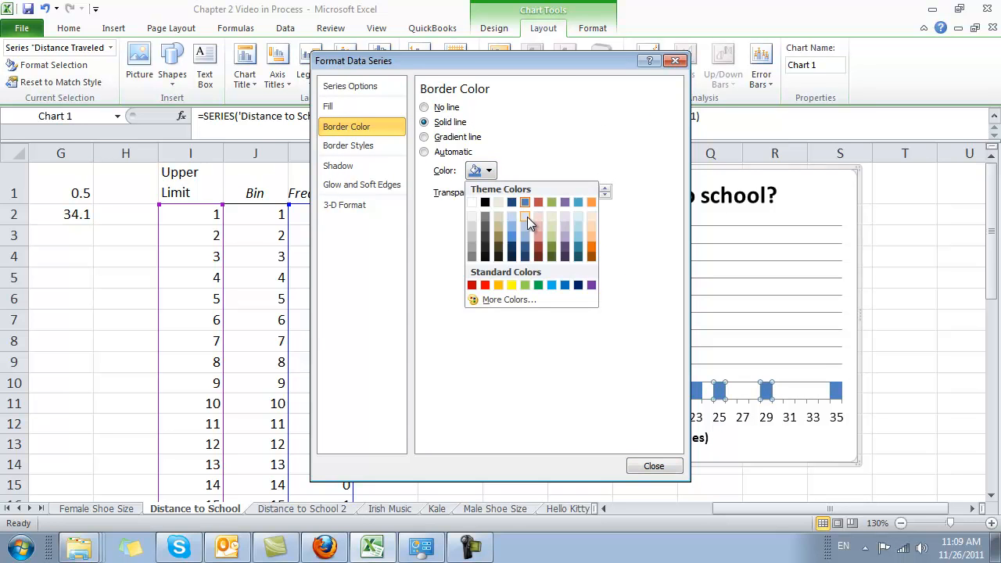
pyautogui.click(527, 219)
pyautogui.click(654, 466)
pyautogui.click(932, 334)
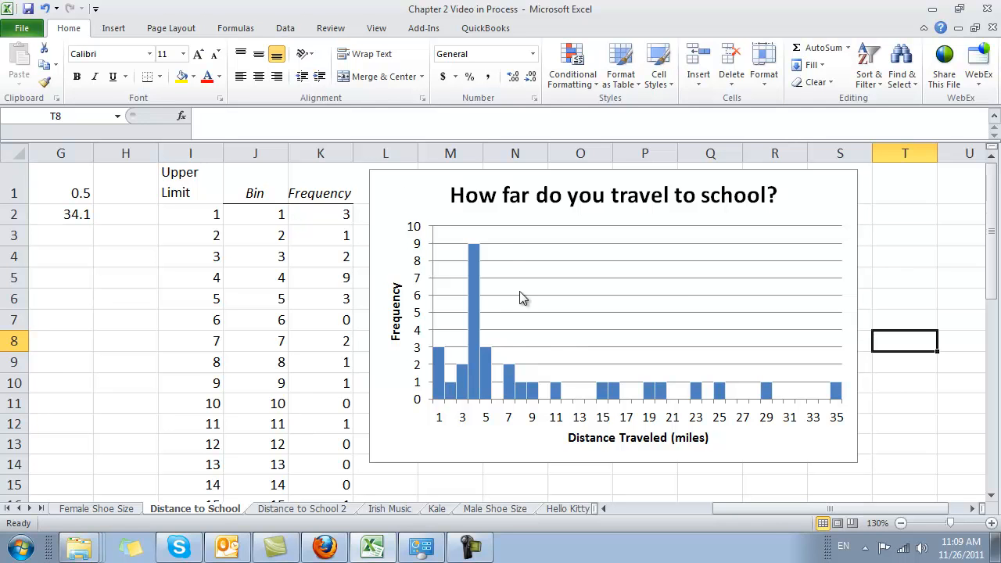
# Move the chart over to about column P and enter the heading Percentage in cell L1
pyautogui.moveTo(421, 206); pyautogui.dragTo(654, 208)
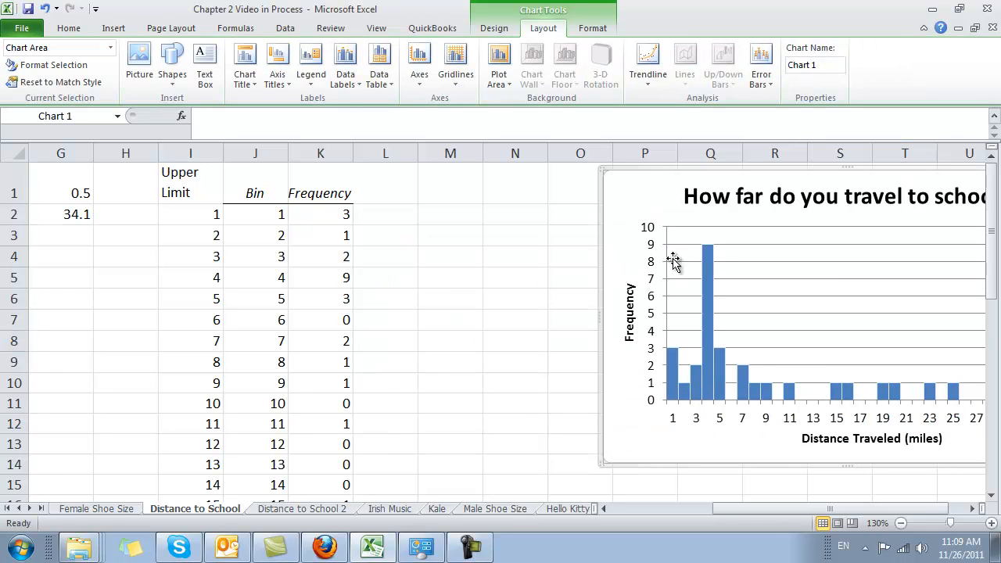
pyautogui.click(655, 233)
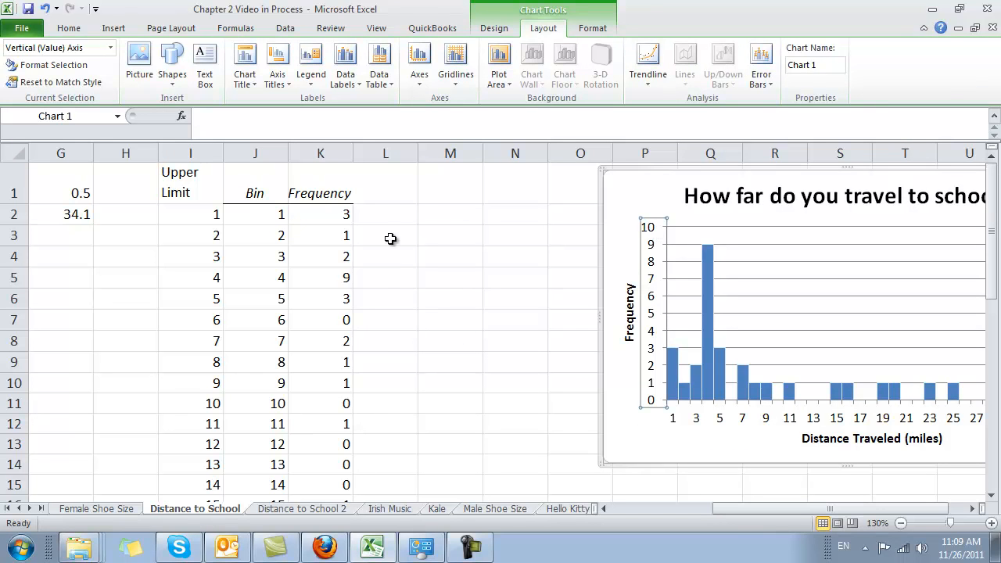
pyautogui.click(393, 196)
pyautogui.write('Perce')
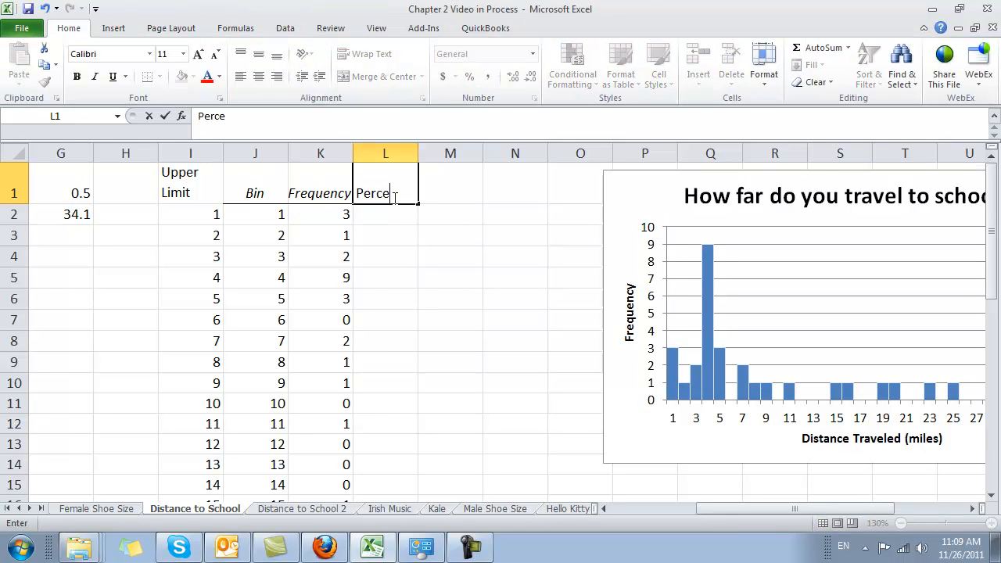
pyautogui.write('ntage')
pyautogui.press('Return')
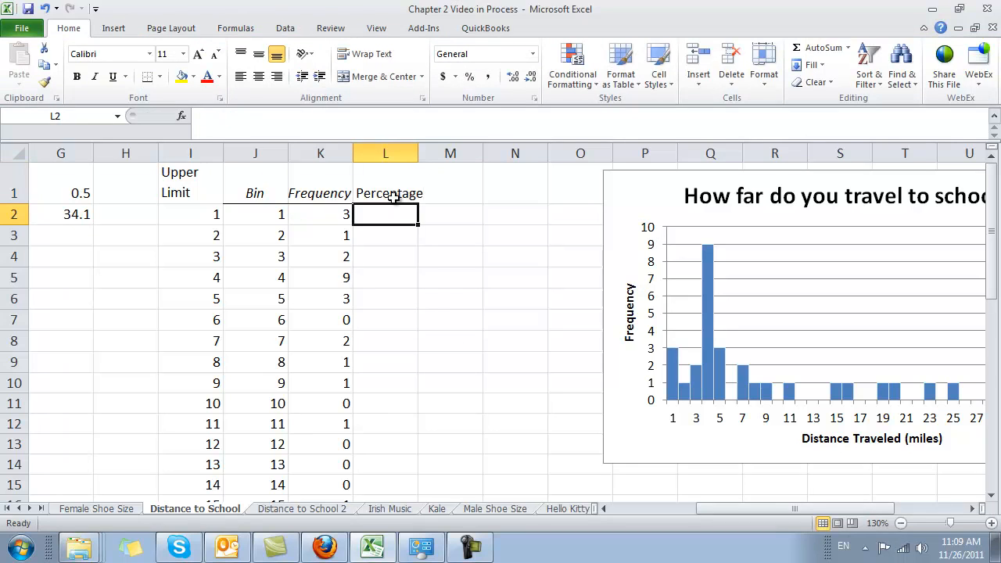
# Enter the formula =K2/SUM(K2:K36) in cell L2
pyautogui.write('=')
pyautogui.press('Left')
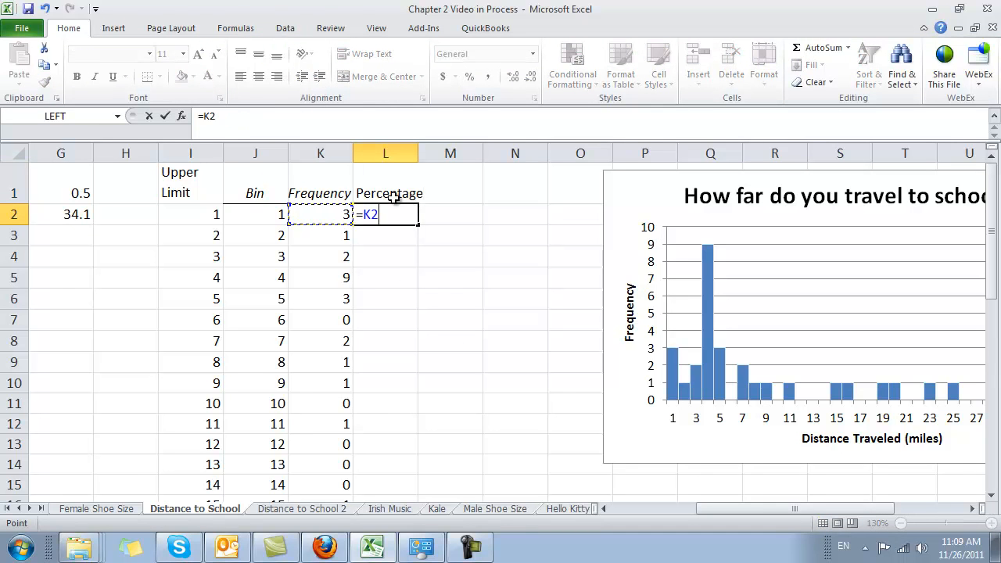
pyautogui.write('/(sum(')
pyautogui.press('Left')
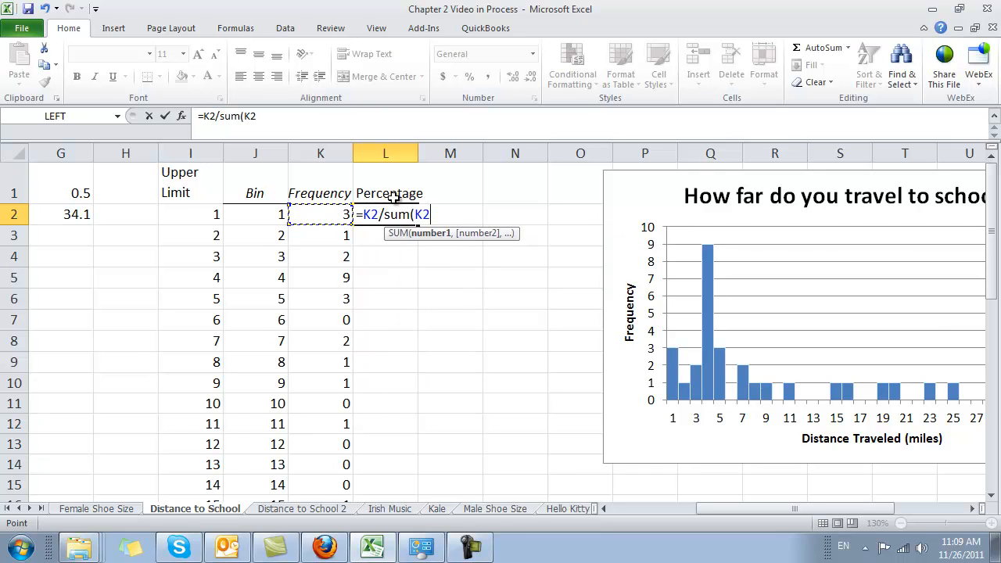
pyautogui.hotkey('ctrl', 'shift', 'Down')
pyautogui.hotkey('shift', 'Up')
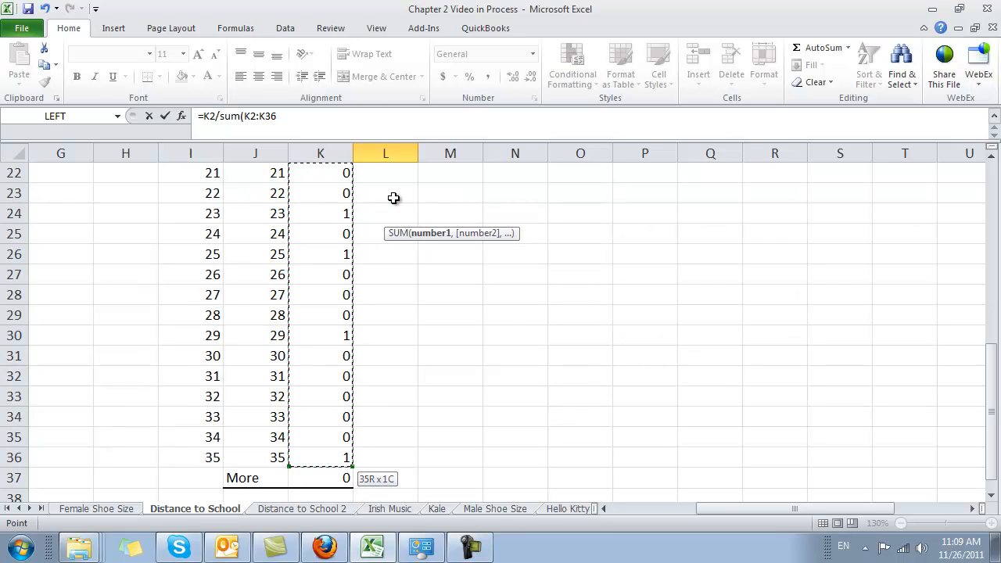
pyautogui.write(')')
pyautogui.press('Return')
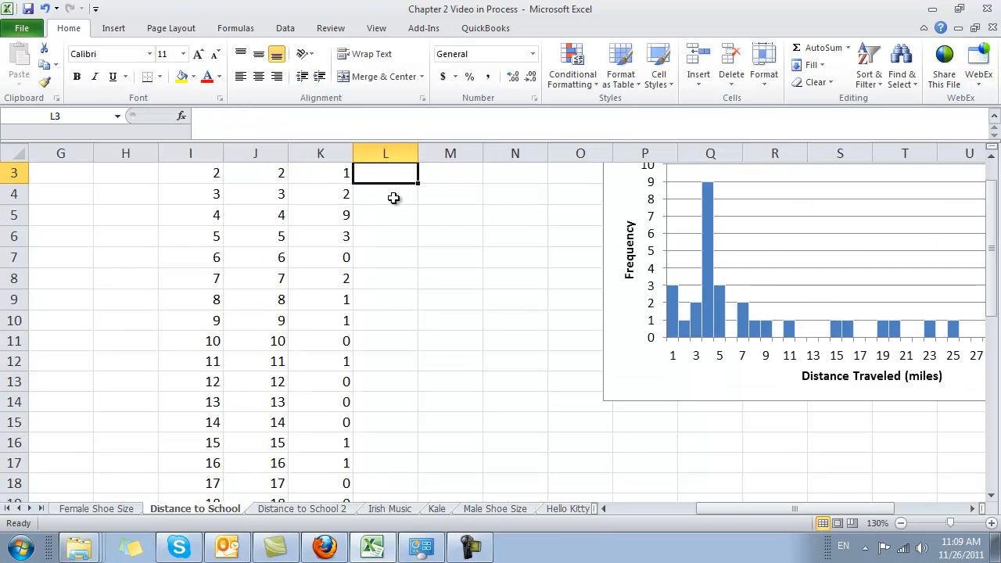
# Lock the rows of the sum range in L2 so the formula reads =K2/SUM(K$2:K$36)
pyautogui.scroll(1, 391, 196)
pyautogui.click(383, 211)
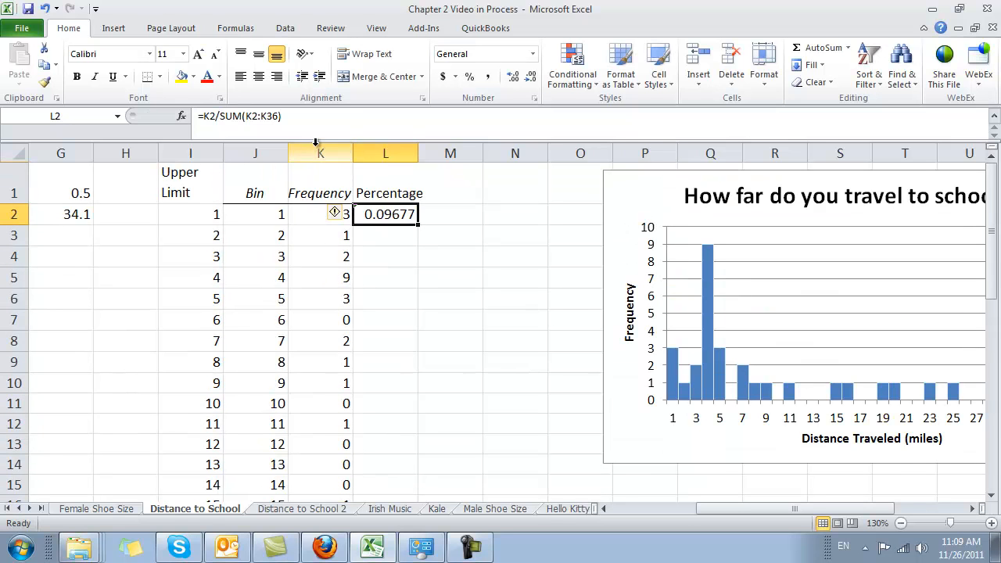
pyautogui.click(319, 119)
pyautogui.press('Left')
pyautogui.press('Left')
pyautogui.press('Left')
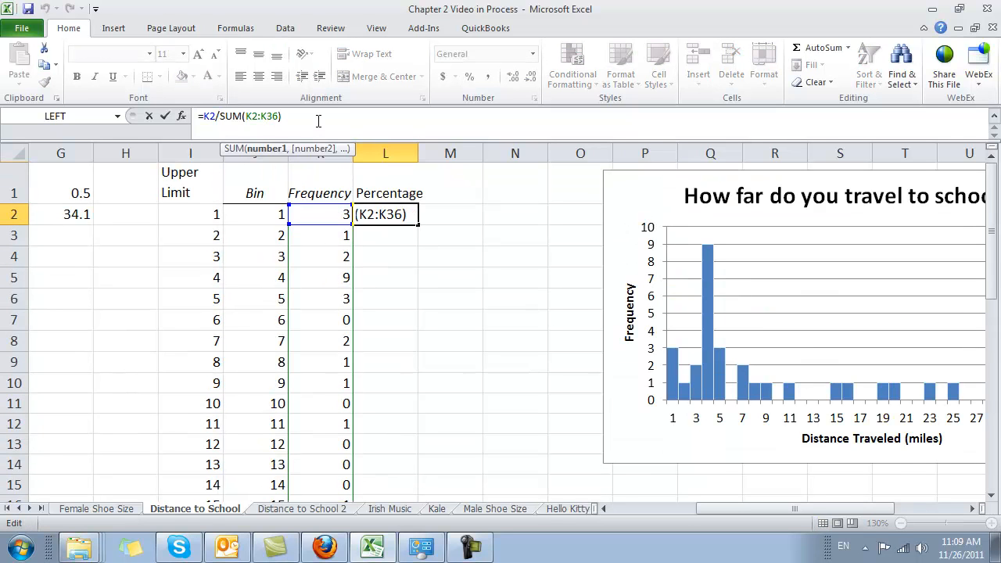
pyautogui.write('$2:K$')
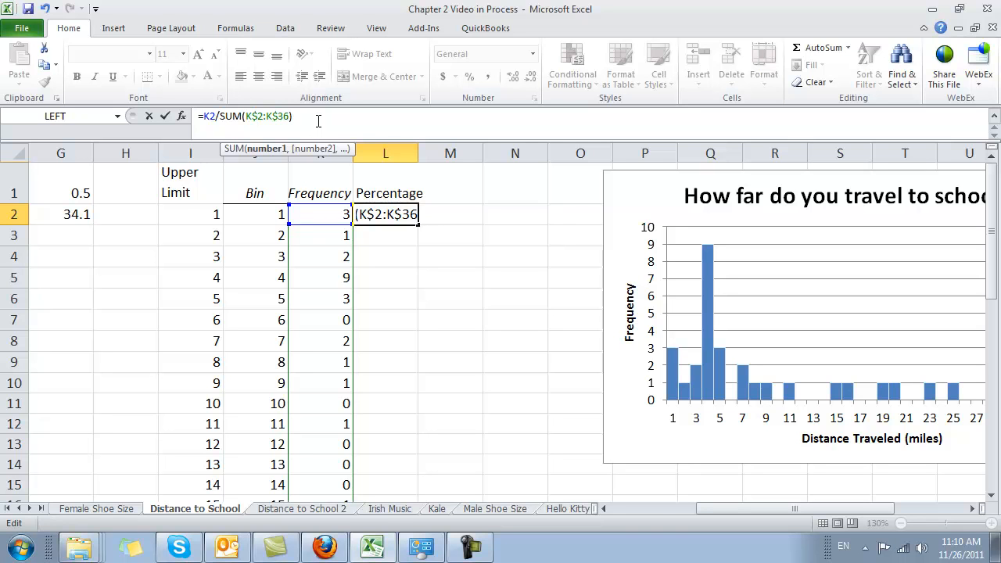
pyautogui.write(')')
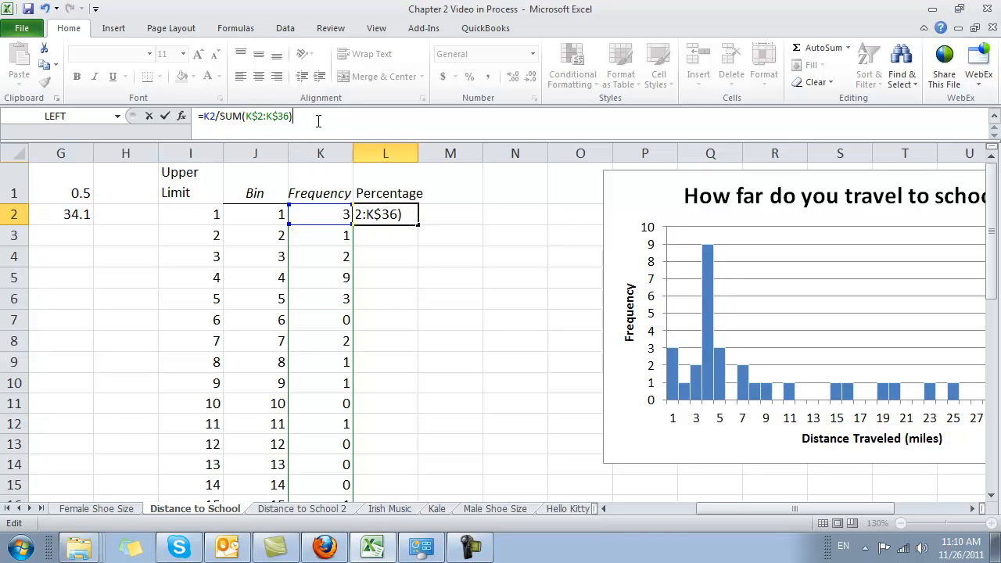
pyautogui.hotkey('ctrl', 'Return')
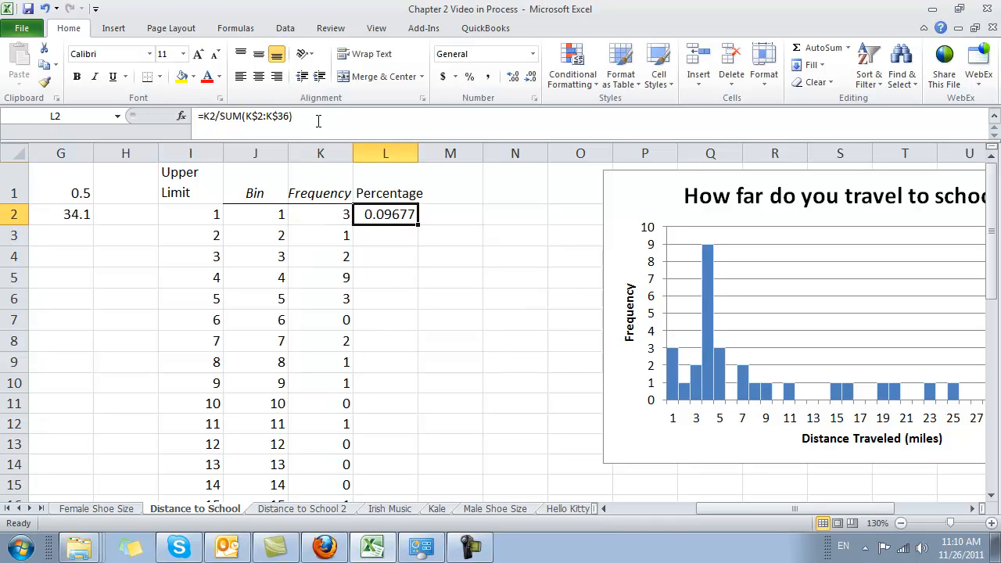
# Format L2 as a percentage and copy its formula down through L36
pyautogui.click(470, 78)
pyautogui.hotkey('ctrl', 'c')
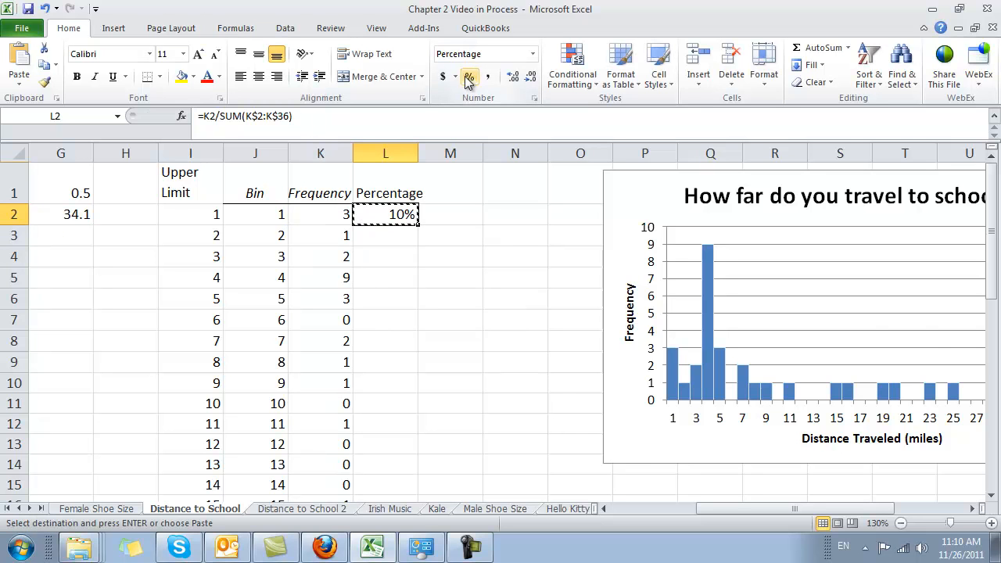
pyautogui.hotkey('shift', 'Down')
pyautogui.hotkey('shift', 'Down')
pyautogui.hotkey('shift', 'Down')
pyautogui.hotkey('shift', 'Down')
pyautogui.hotkey('shift', 'Down')
pyautogui.hotkey('shift', 'Down')
pyautogui.hotkey('shift', 'Down')
pyautogui.hotkey('shift', 'Down')
pyautogui.hotkey('shift', 'Down')
pyautogui.hotkey('shift', 'Down')
pyautogui.hotkey('shift', 'Down')
pyautogui.hotkey('shift', 'Down')
pyautogui.hotkey('shift', 'Down')
pyautogui.hotkey('shift', 'Down')
pyautogui.hotkey('shift', 'Down')
pyautogui.hotkey('shift', 'Down')
pyautogui.hotkey('shift', 'Down')
pyautogui.hotkey('shift', 'Down')
pyautogui.hotkey('shift', 'Down')
pyautogui.hotkey('shift', 'Down')
pyautogui.hotkey('shift', 'Down')
pyautogui.hotkey('shift', 'Down')
pyautogui.hotkey('shift', 'Down')
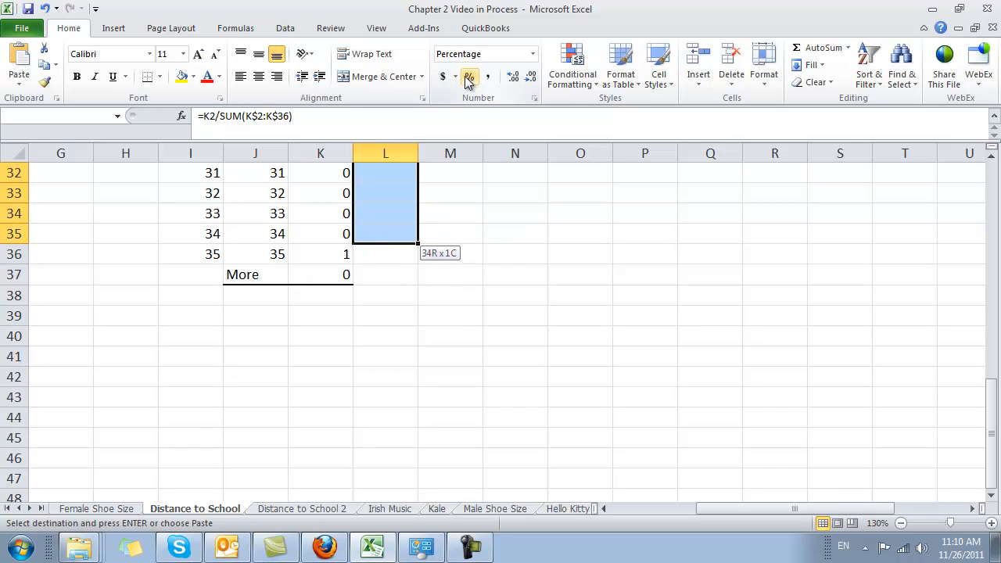
pyautogui.hotkey('ctrl', 'v')
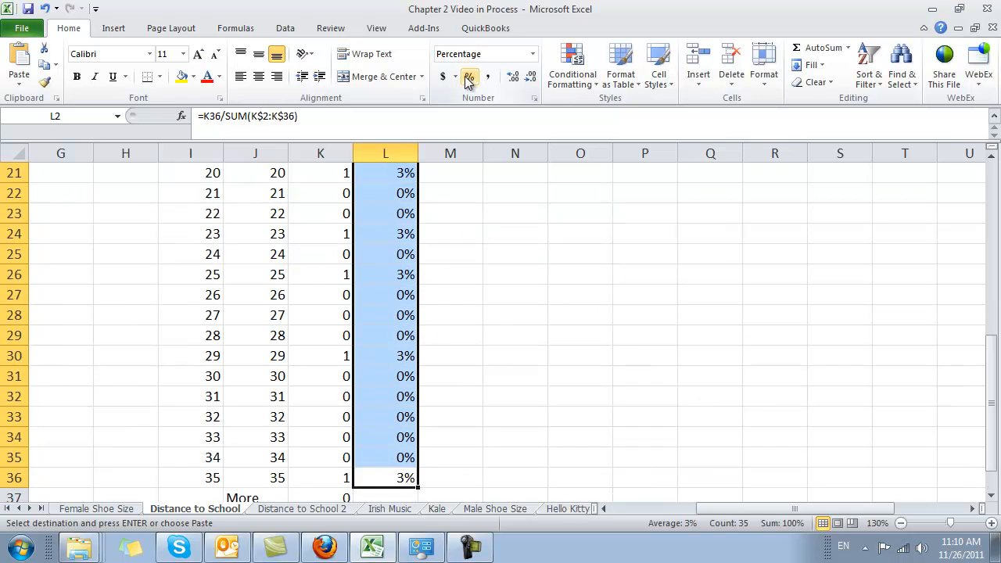
pyautogui.scroll(7, 630, 348)
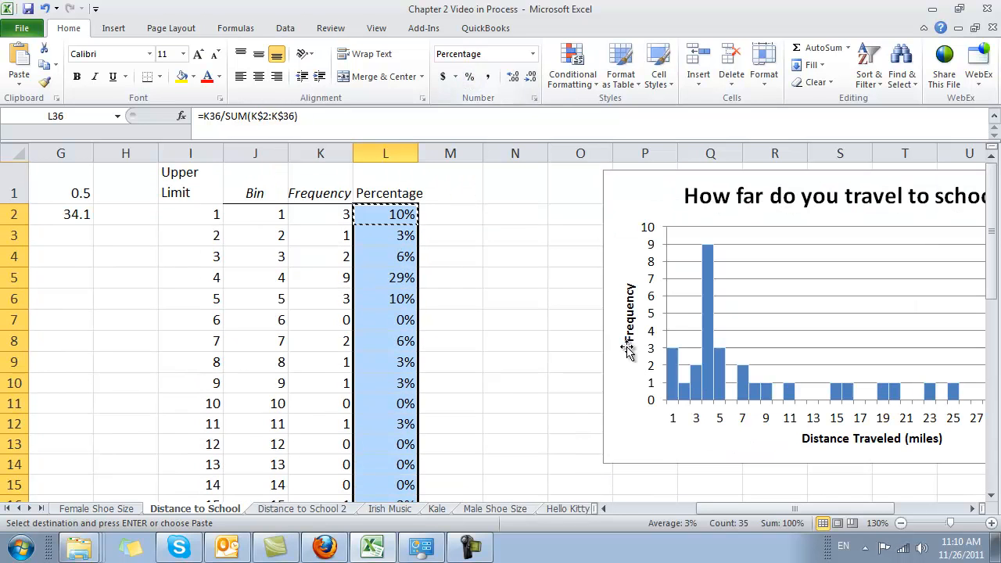
# Switch the chart series' values from the Frequency column to the Percentage column, L2 to L36
pyautogui.click(710, 321)
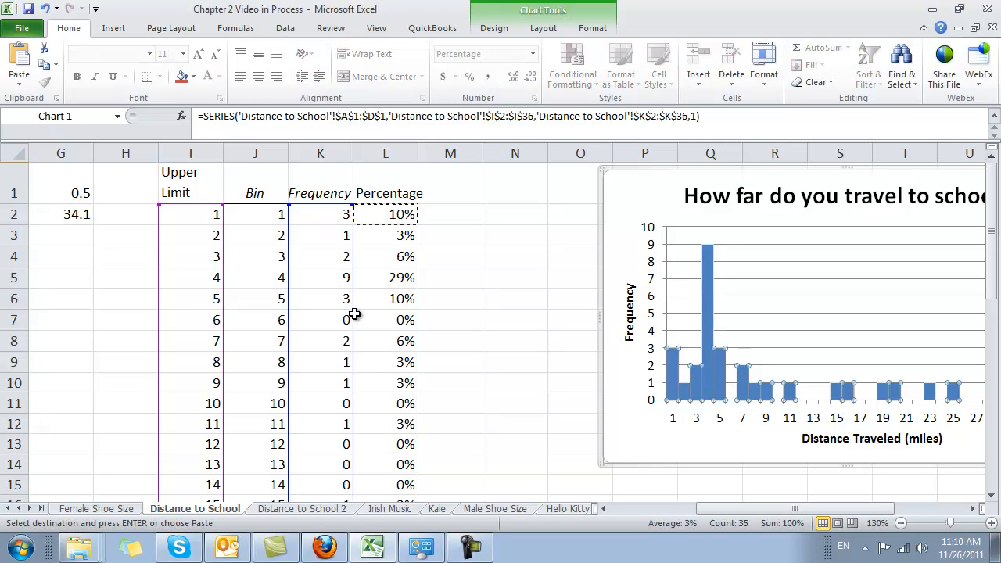
pyautogui.press('Escape')
pyautogui.click(707, 344)
pyautogui.moveTo(351, 335); pyautogui.dragTo(385, 336)
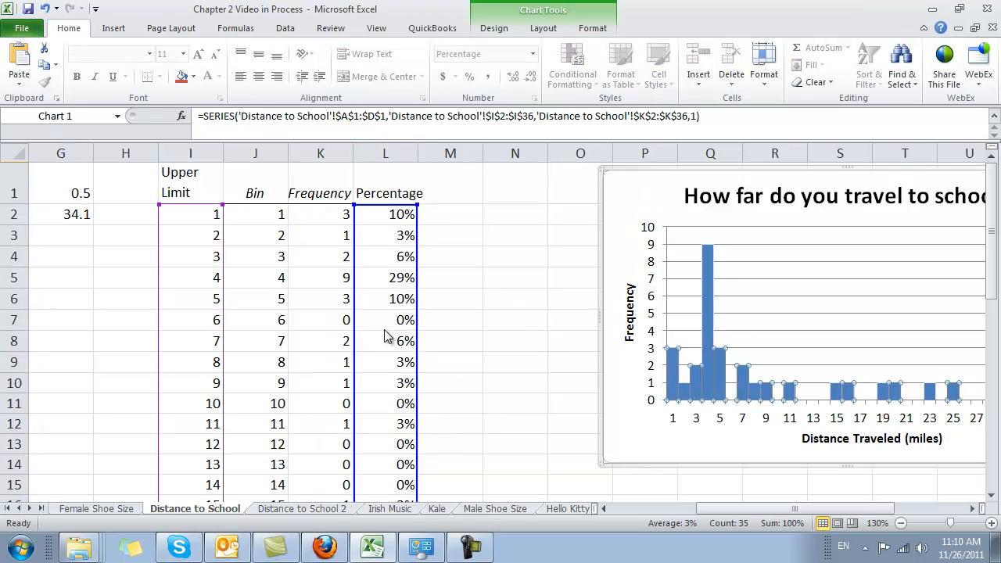
pyautogui.click(564, 335)
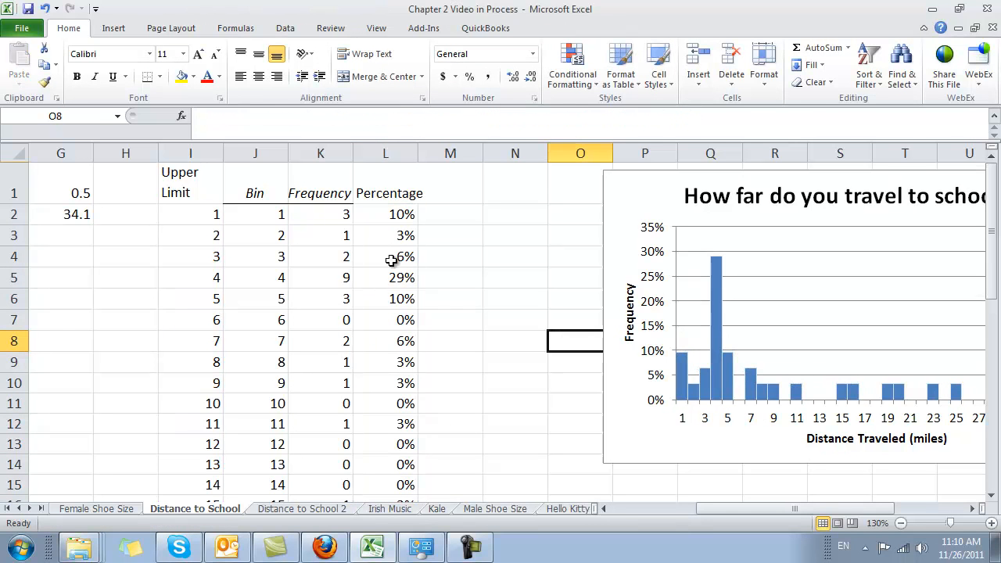
pyautogui.scroll(-2, 381, 262)
pyautogui.scroll(-1, 381, 262)
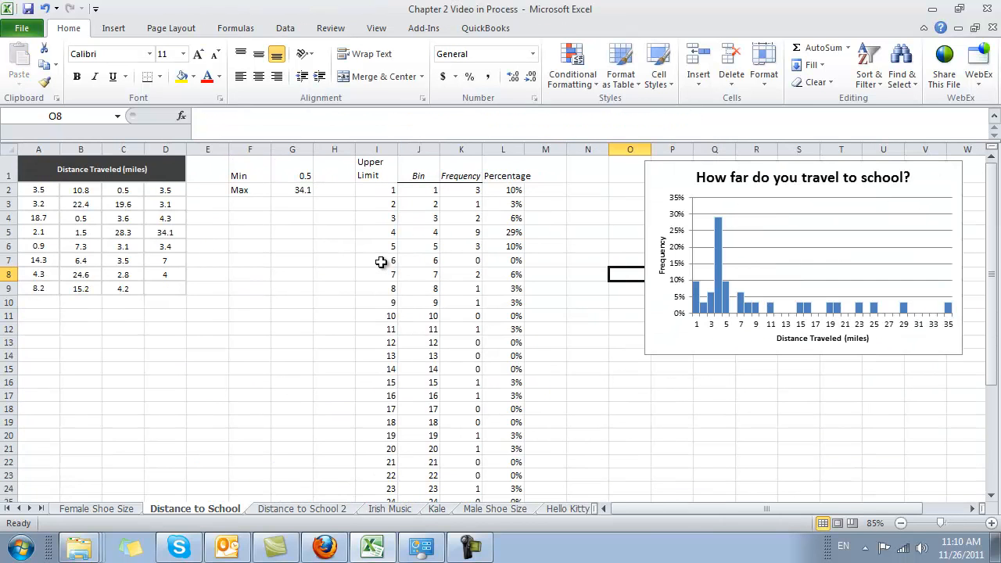
# Add a Range label in F3 and calculate the range in G3 with the formula =G2-G1
pyautogui.click(57, 191)
pyautogui.moveTo(67, 191); pyautogui.dragTo(133, 279)
pyautogui.moveTo(282, 167); pyautogui.dragTo(302, 189)
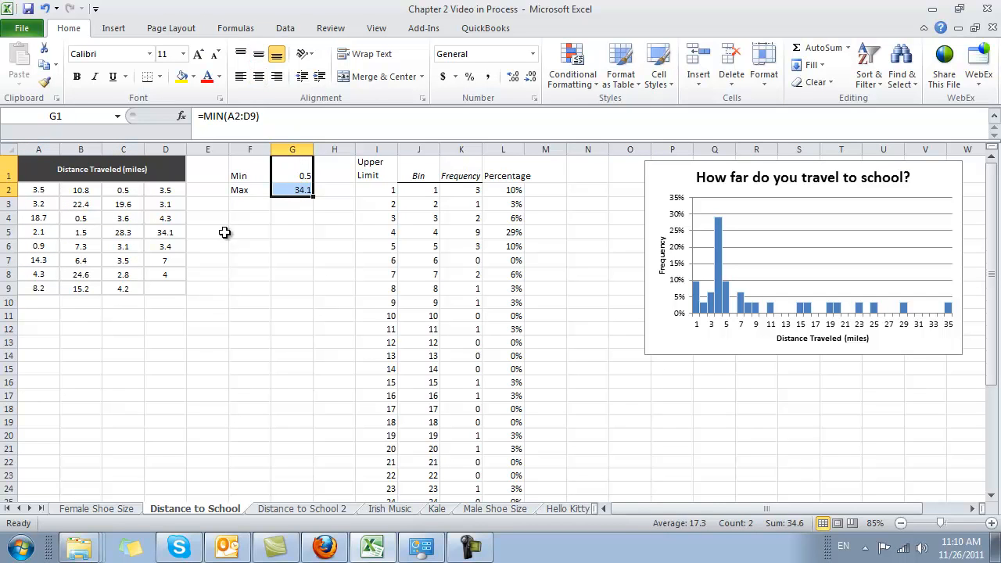
pyautogui.click(256, 204)
pyautogui.write('Range')
pyautogui.press('Tab')
pyautogui.write('=-')
pyautogui.press('Up')
pyautogui.press('BackSpace')
pyautogui.press('BackSpace')
pyautogui.press('Up')
pyautogui.write('-')
pyautogui.press('Up')
pyautogui.press('Up')
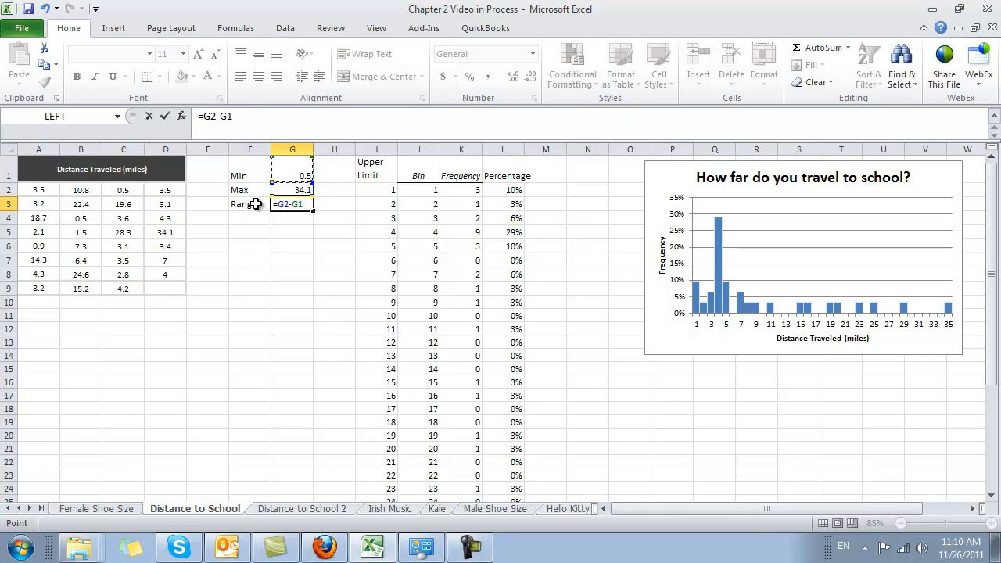
pyautogui.press('Return')
pyautogui.press('Up')
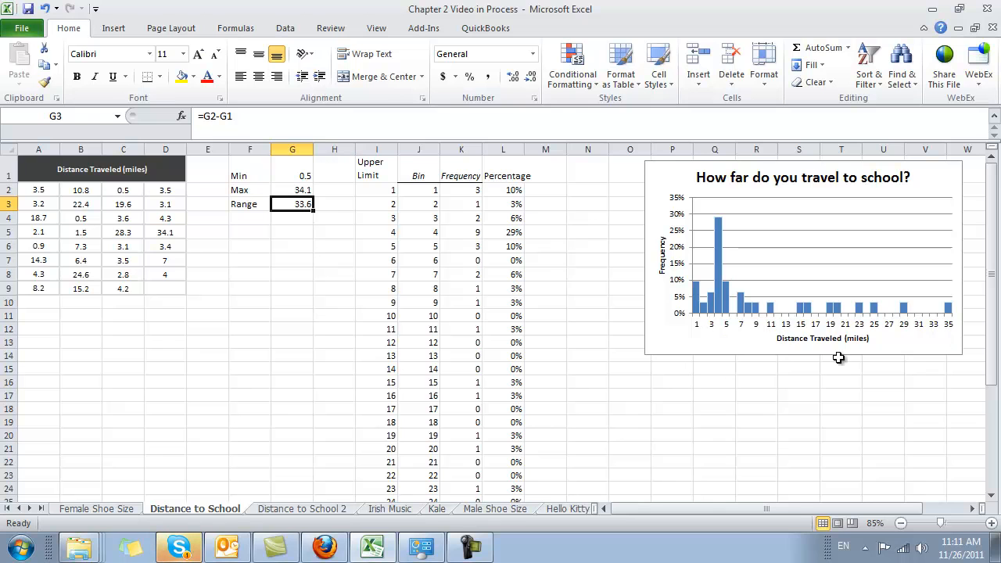
# Try the chart's horizontal axis labels at font size 8, and restore them to size 10
pyautogui.click(699, 328)
pyautogui.click(734, 330)
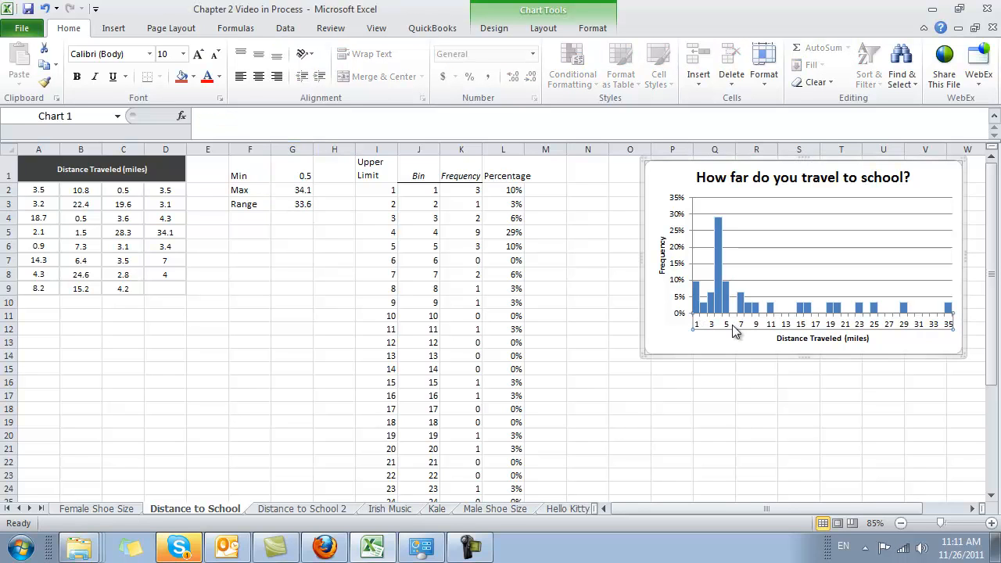
pyautogui.click(214, 55)
pyautogui.click(214, 56)
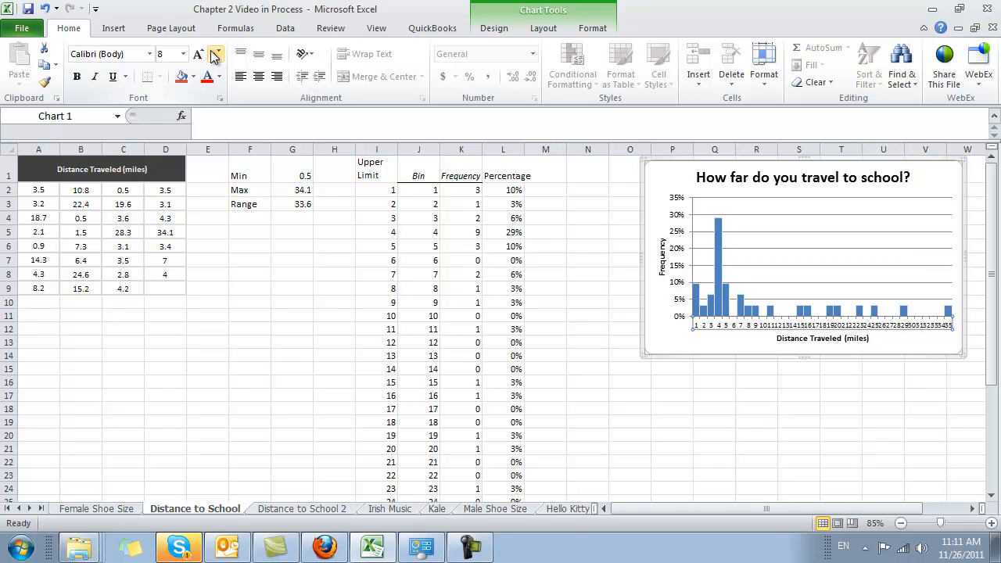
pyautogui.click(199, 59)
pyautogui.click(199, 59)
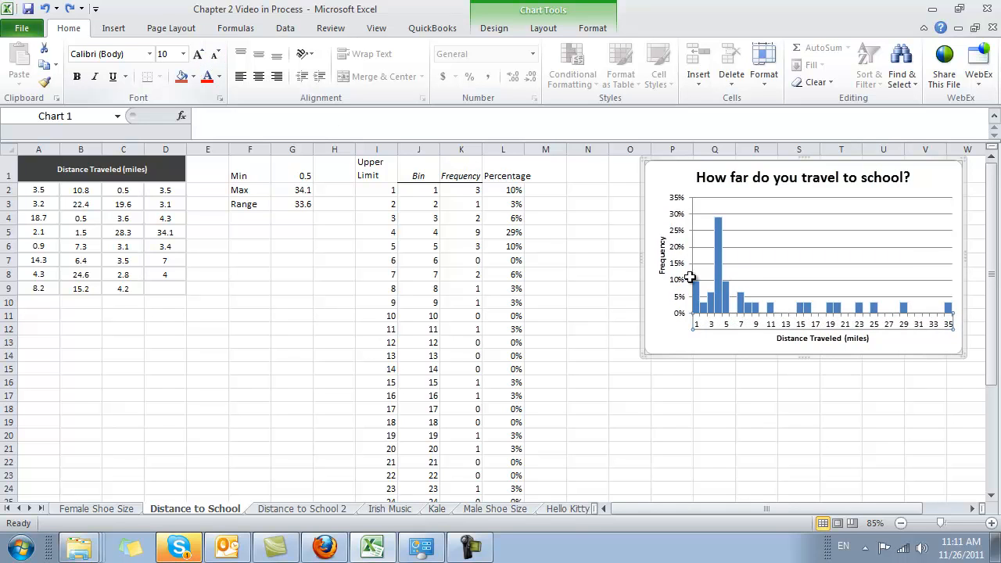
# Try a specified interval of 5 units between the labels on the chart's horizontal axis
pyautogui.rightClick(739, 327)
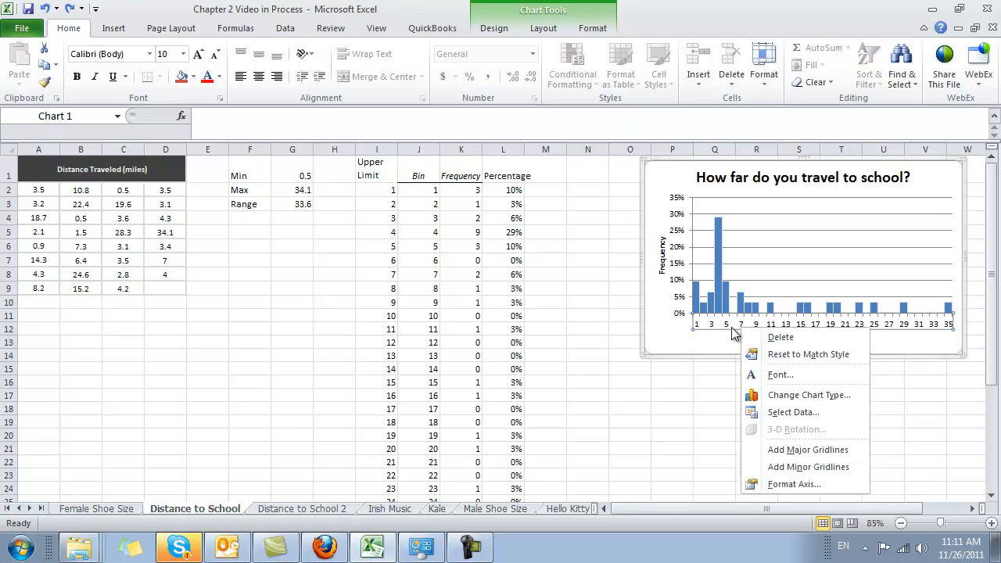
pyautogui.click(811, 488)
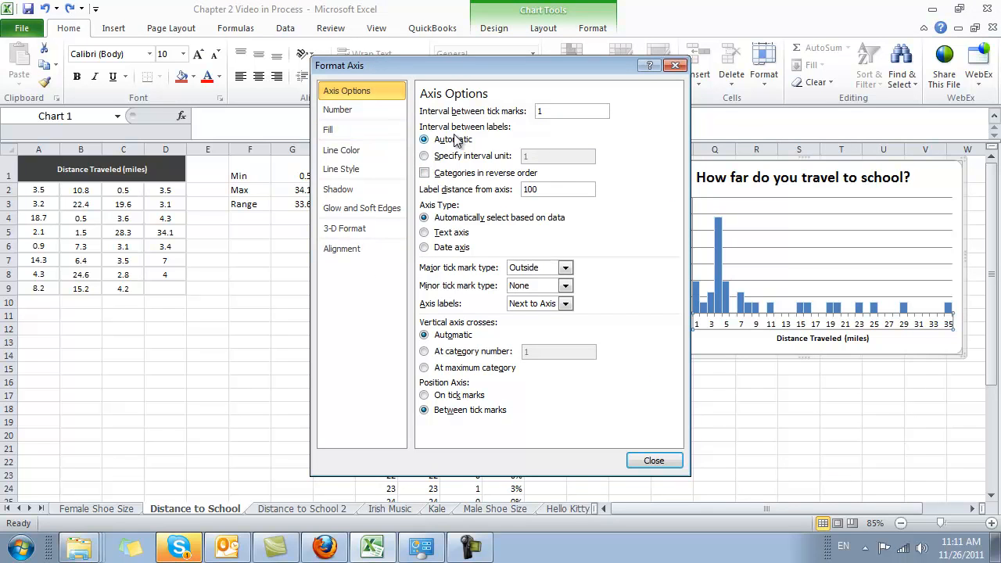
pyautogui.click(425, 156)
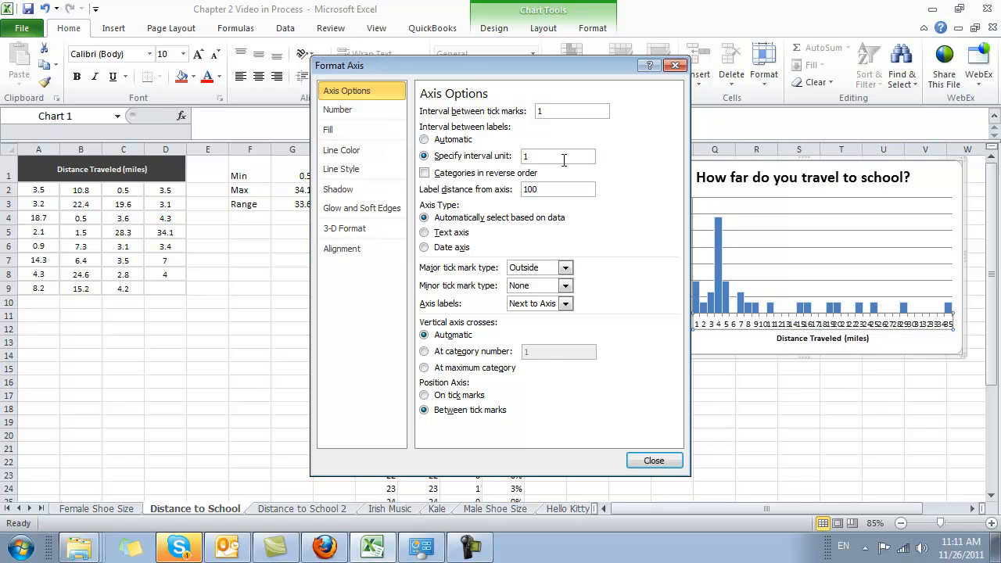
pyautogui.write('5')
pyautogui.click(663, 461)
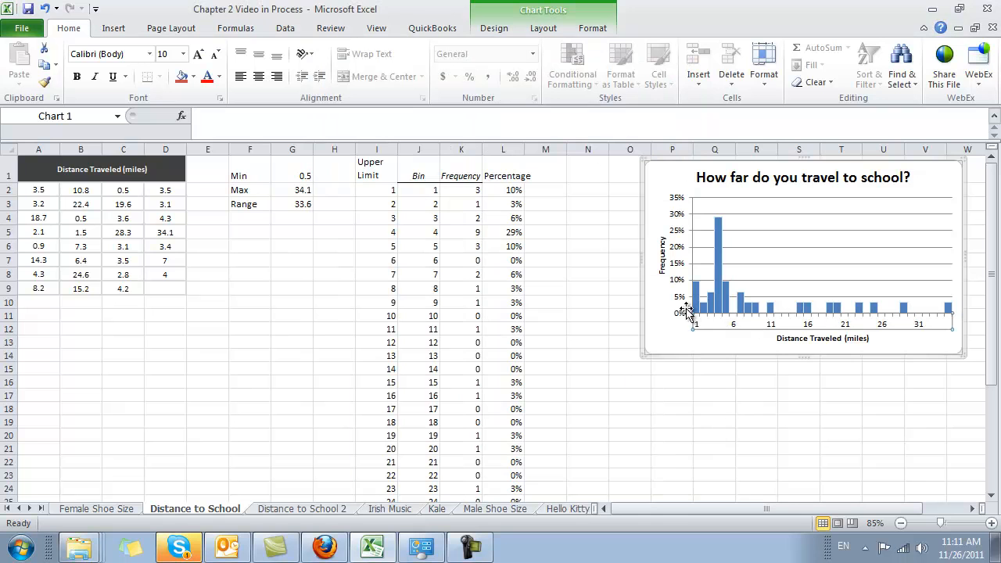
pyautogui.moveTo(693, 410); pyautogui.dragTo(733, 400)
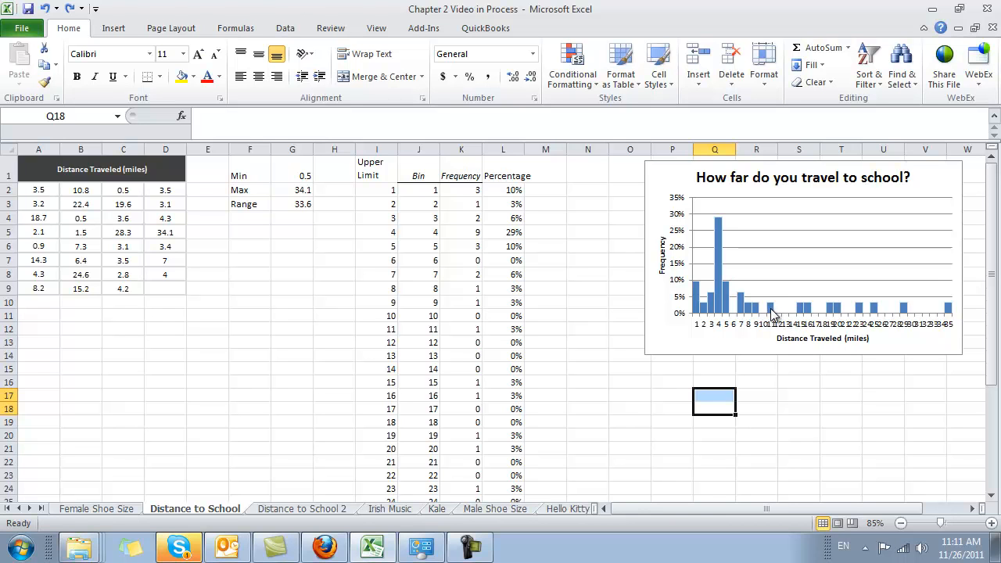
# Return the interval between the horizontal axis labels to Automatic
pyautogui.rightClick(905, 313)
pyautogui.click(813, 446)
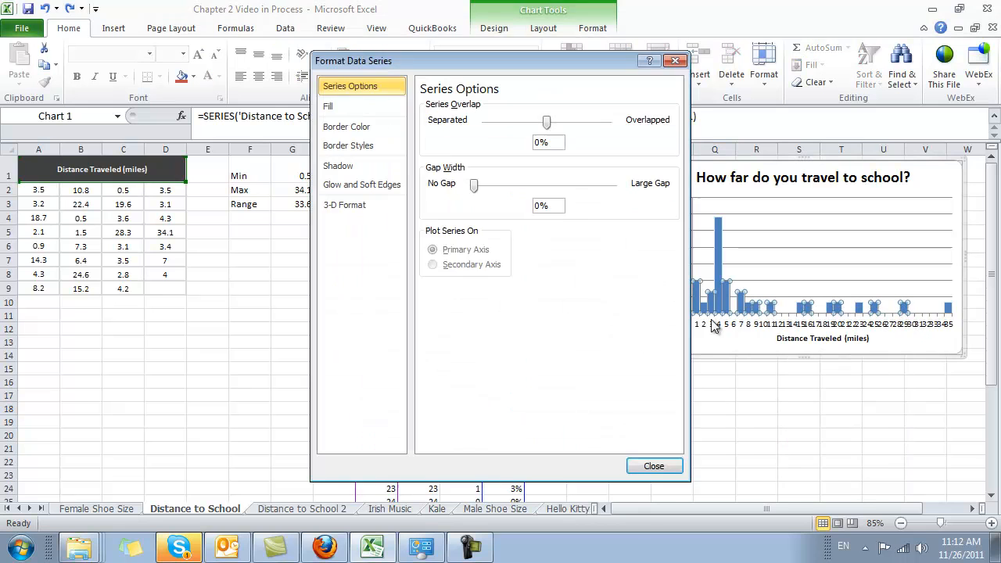
pyautogui.click(654, 467)
pyautogui.rightClick(843, 321)
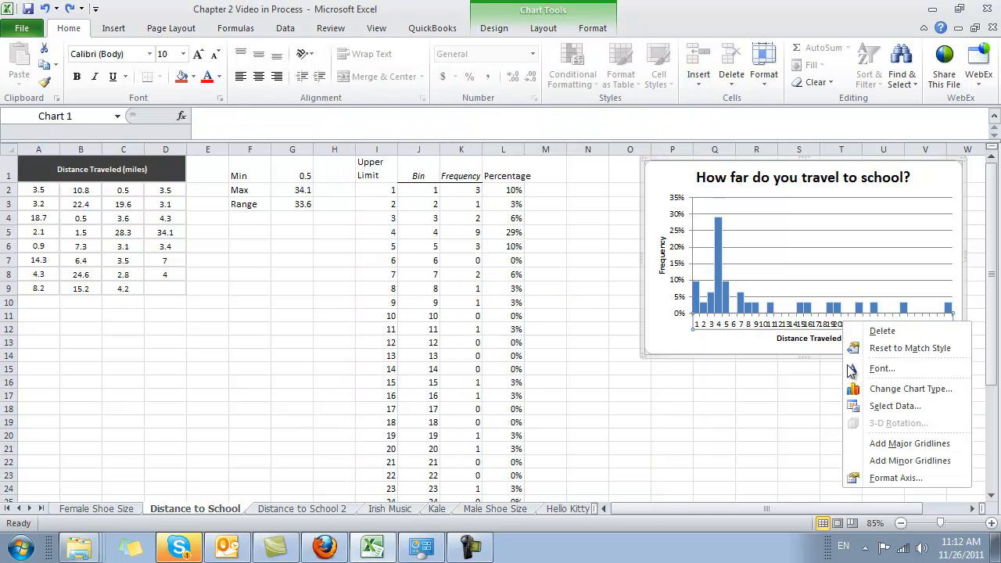
pyautogui.click(892, 478)
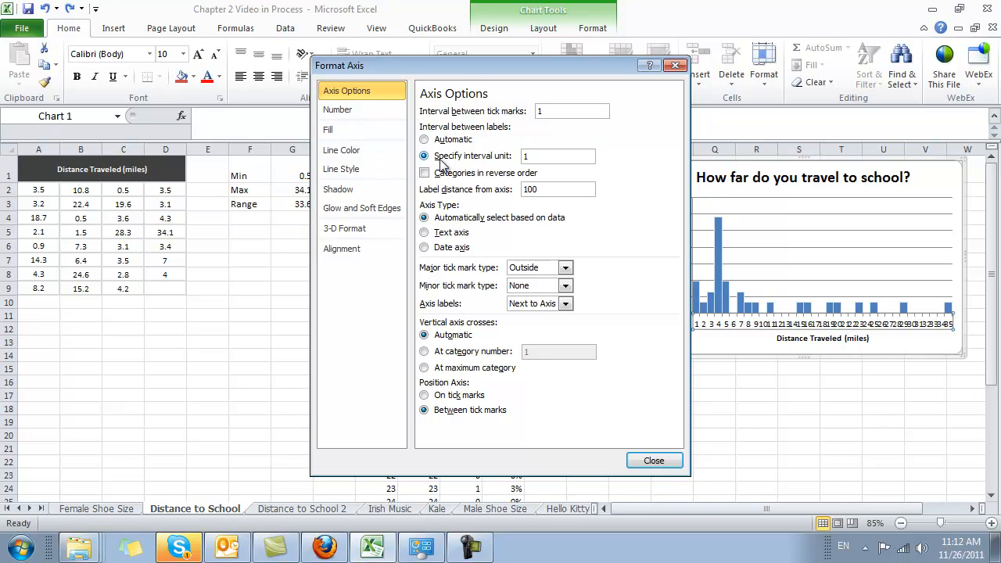
pyautogui.click(424, 139)
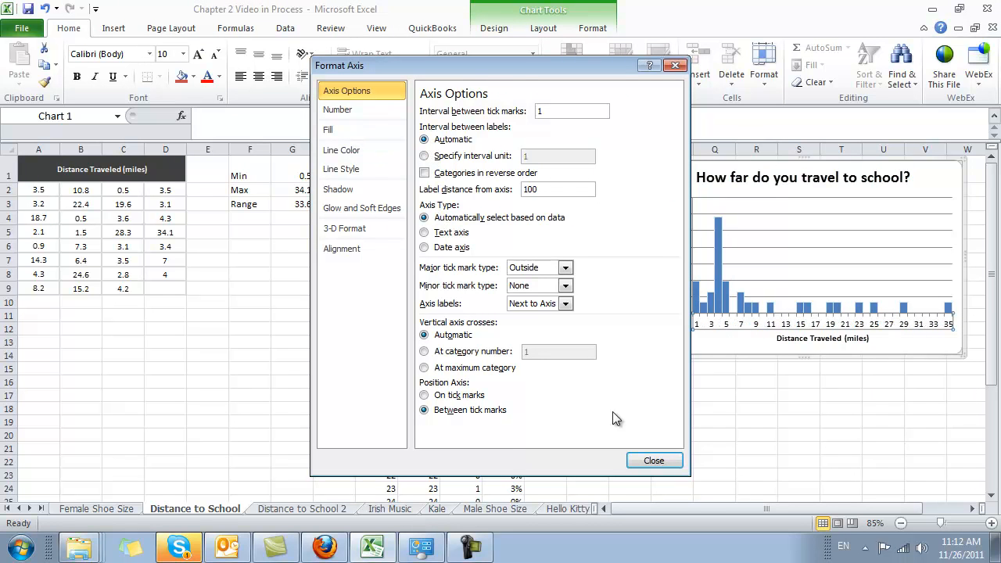
pyautogui.click(654, 461)
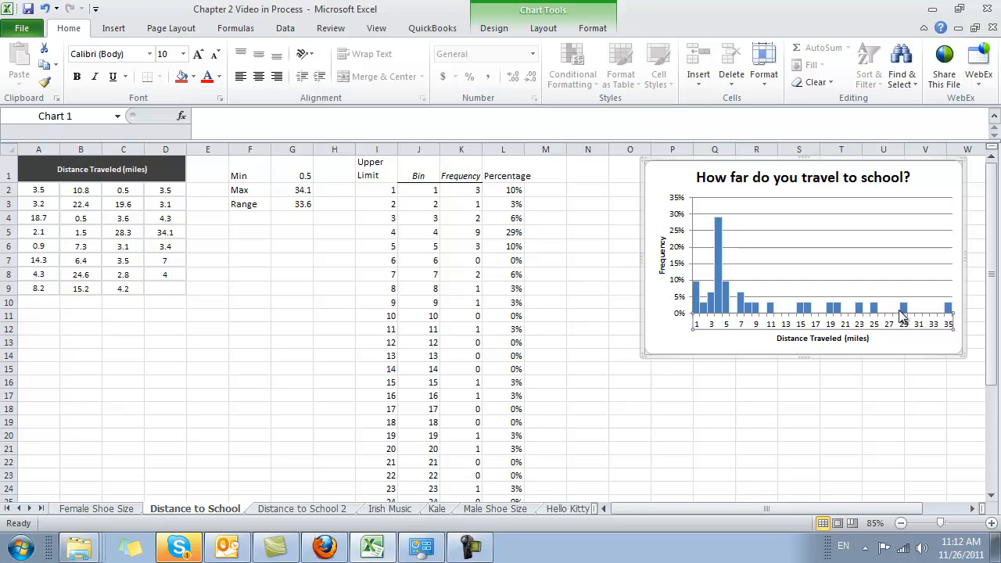
# Look at the sock and shoe size charts on the Female Shoe Size sheet and return to the Distance to School sheet
pyautogui.click(894, 357)
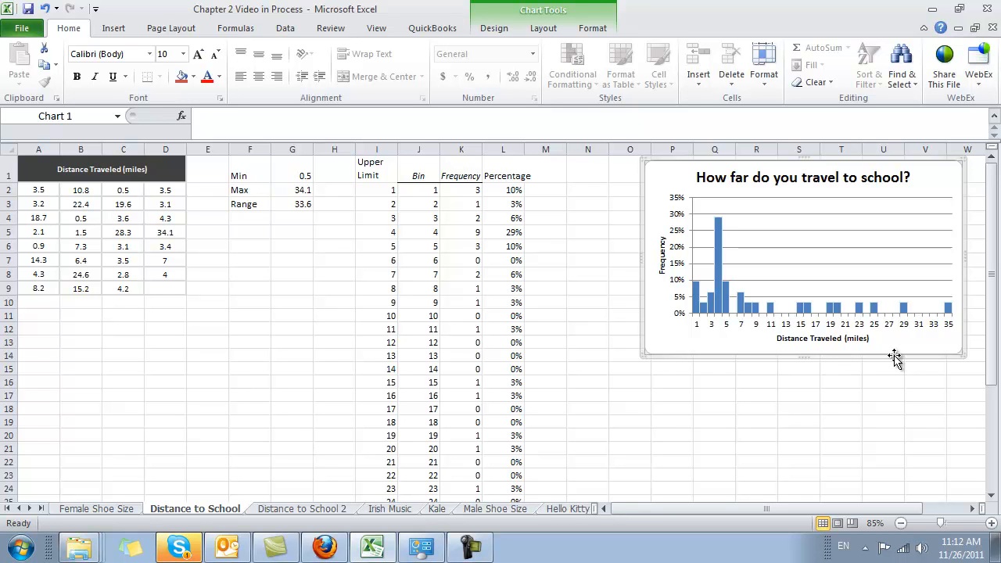
pyautogui.click(106, 509)
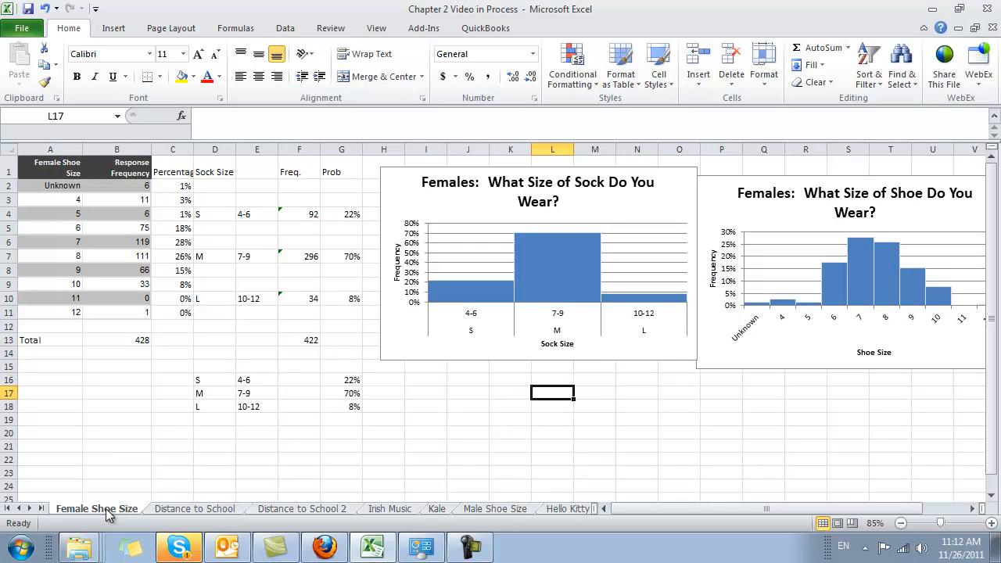
pyautogui.click(193, 509)
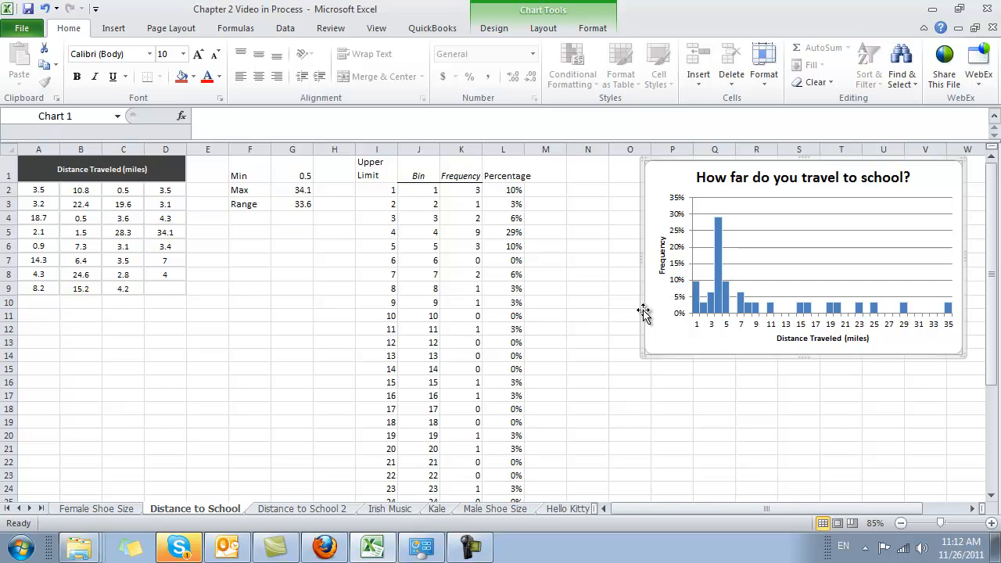
# Widen column F and add the label Intervals Desired in F4 with the value 7 in G4
pyautogui.click(294, 203)
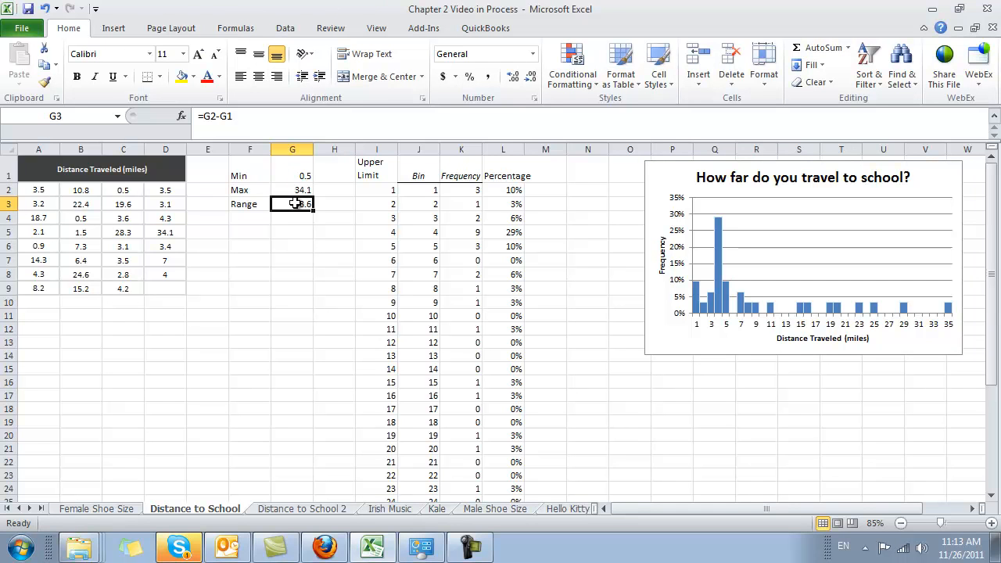
pyautogui.press('Down')
pyautogui.press('Left')
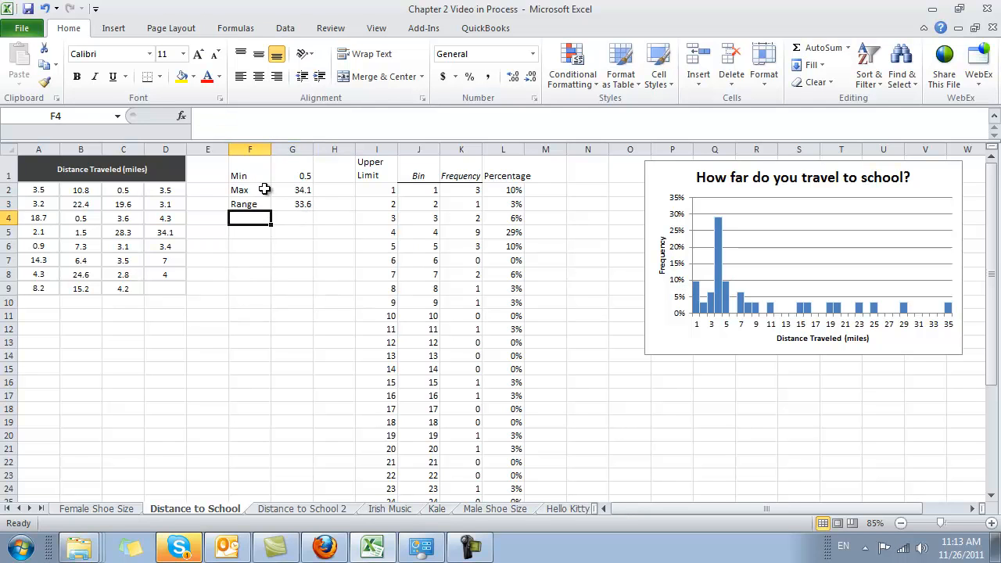
pyautogui.moveTo(271, 152); pyautogui.dragTo(369, 147)
pyautogui.write('Inter')
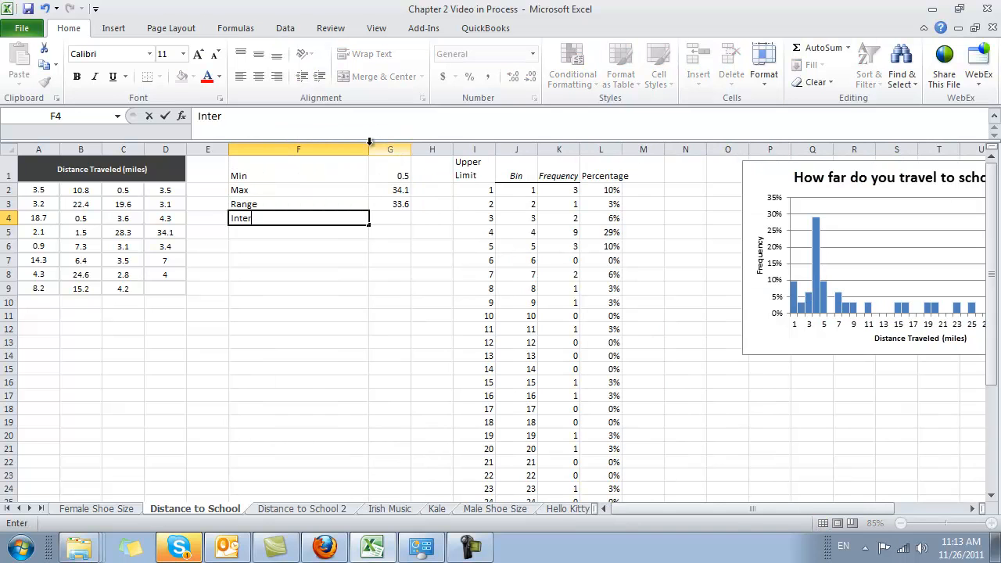
pyautogui.write('vals Desire')
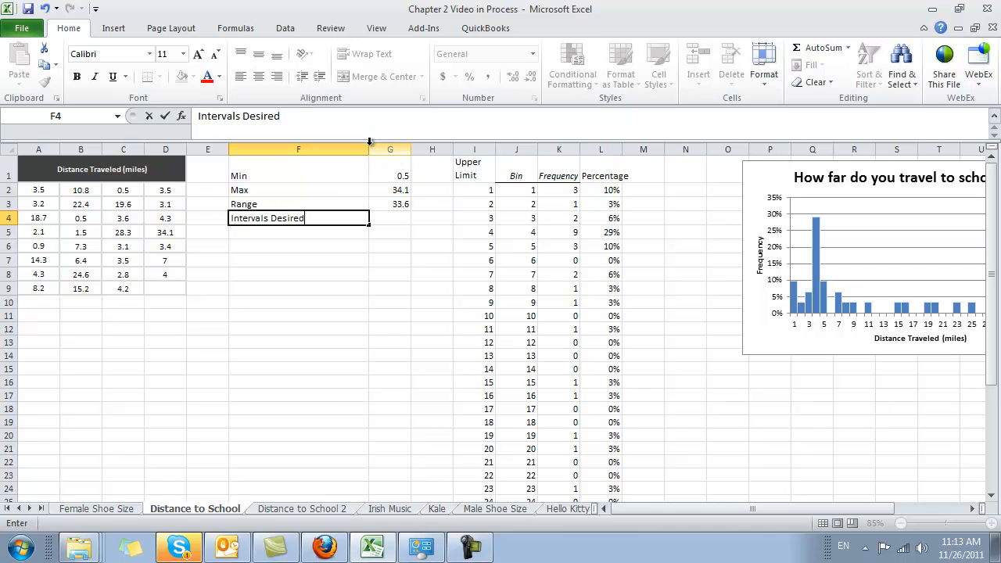
pyautogui.write('d')
pyautogui.press('Tab')
pyautogui.write('7')
pyautogui.press('Return')
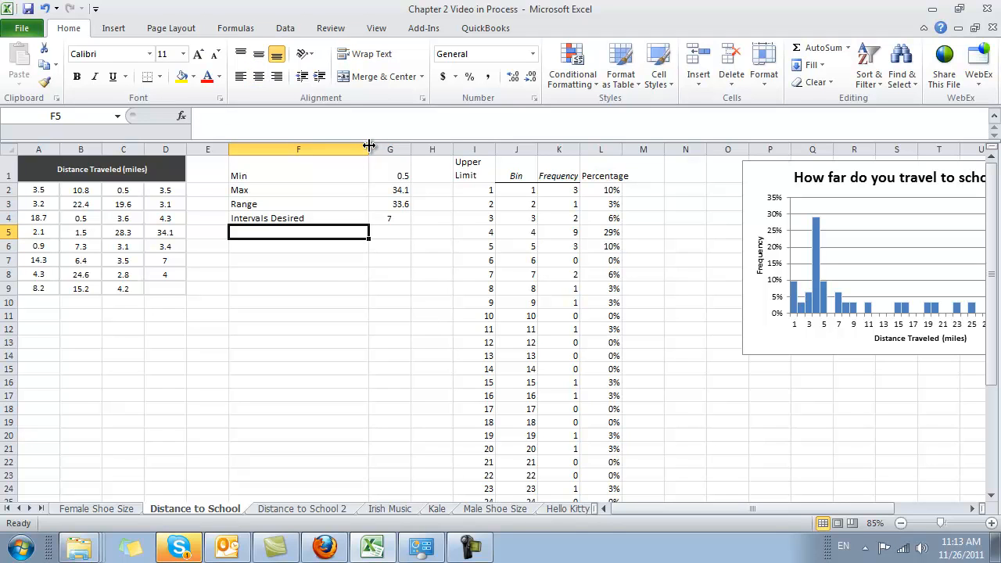
# Label F5 Minimum Interval Size and calculate it in G5 with the formula =G3/G4
pyautogui.write('Minim')
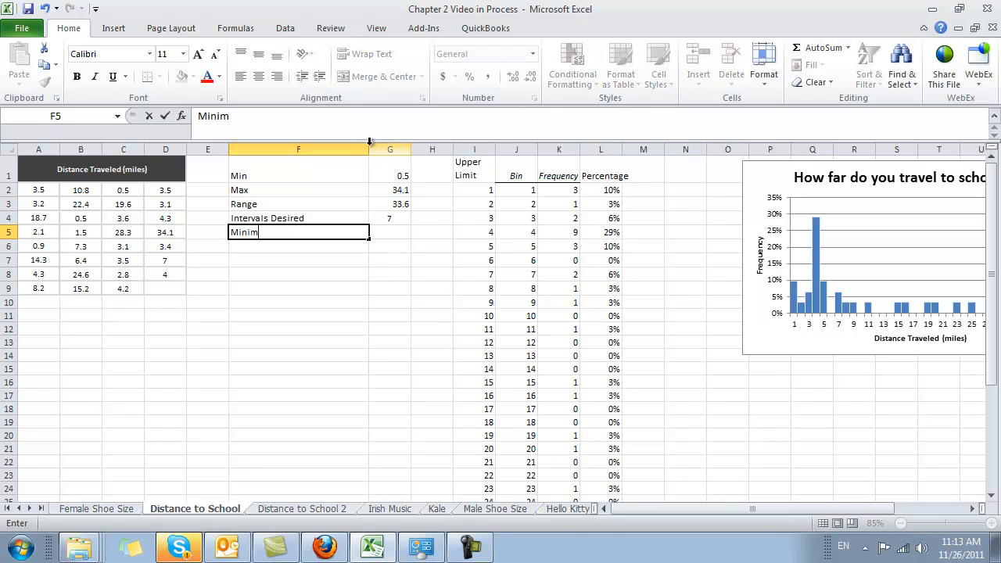
pyautogui.write('um Interval Size')
pyautogui.press('Tab')
pyautogui.press('Up')
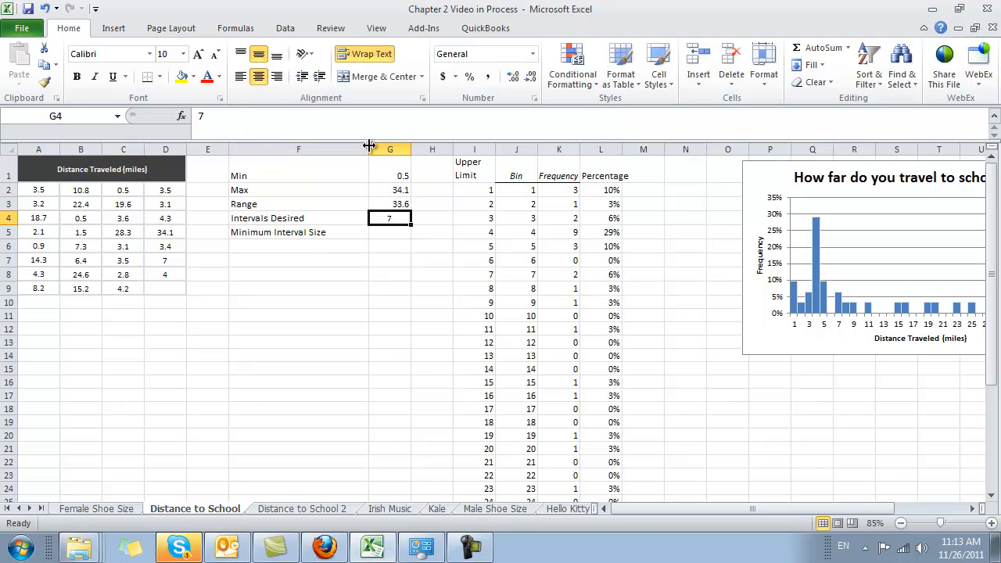
pyautogui.press('Up')
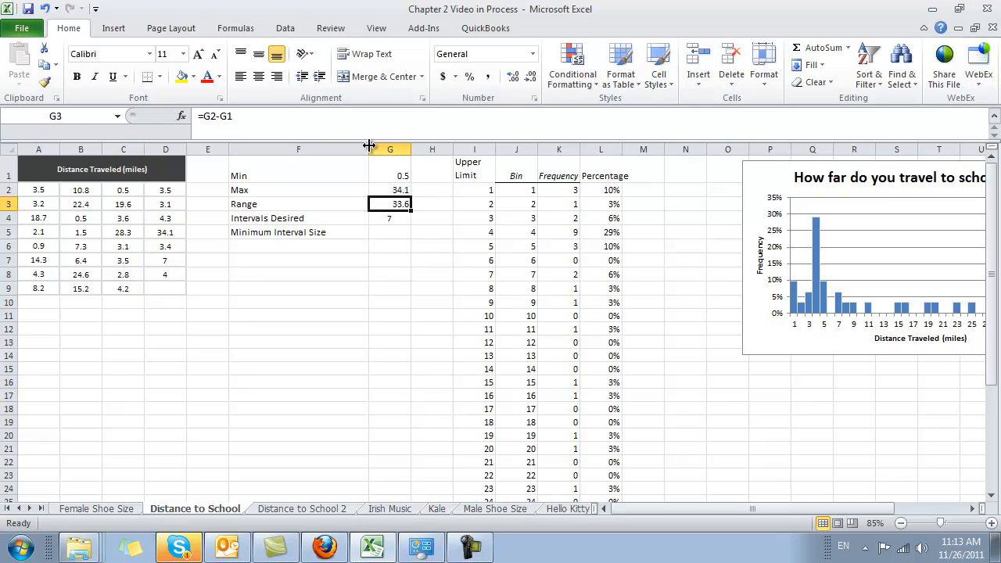
pyautogui.press('Down')
pyautogui.press('Down')
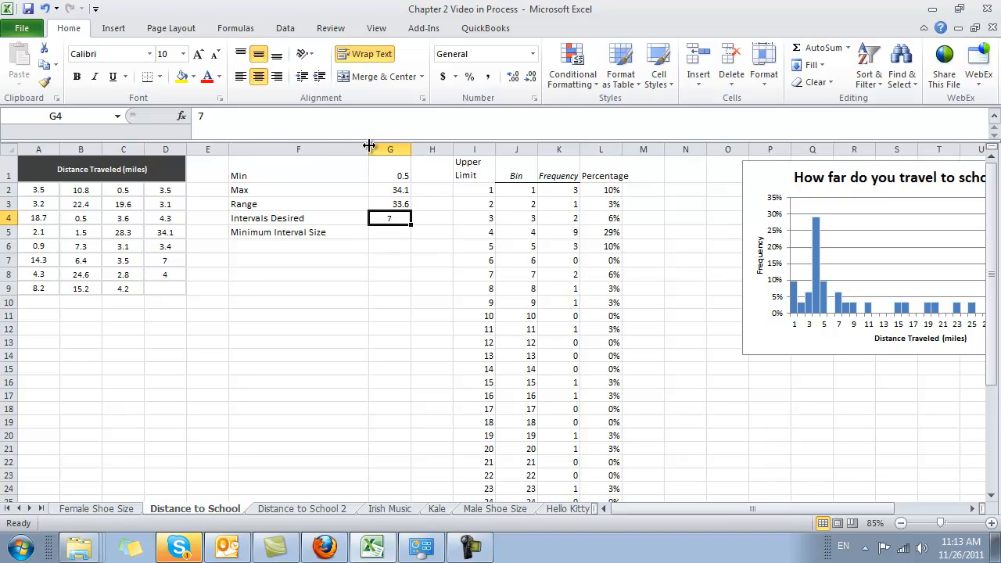
pyautogui.write('=')
pyautogui.press('Up')
pyautogui.press('Up')
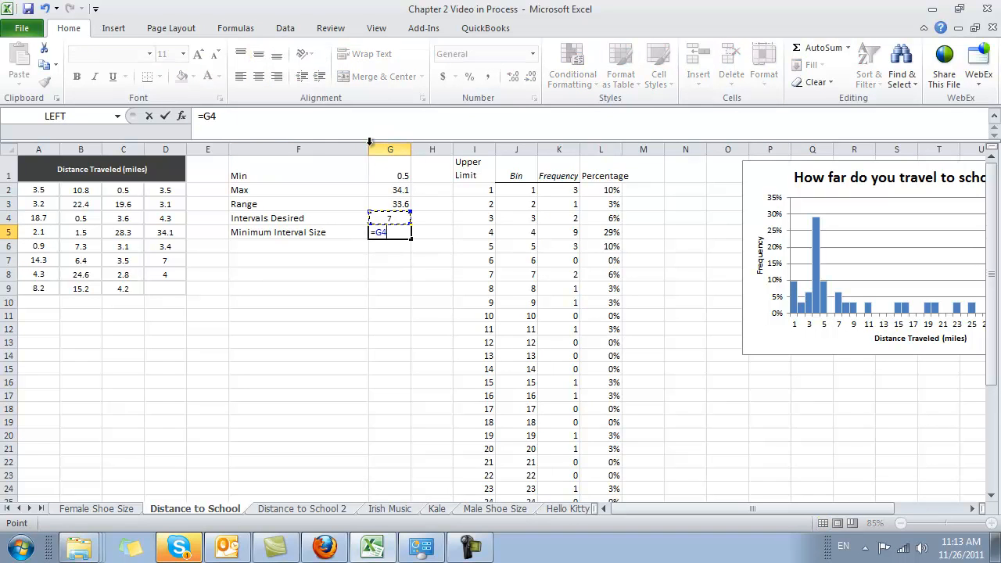
pyautogui.write('/')
pyautogui.press('Up')
pyautogui.hotkey('ctrl', 'Return')
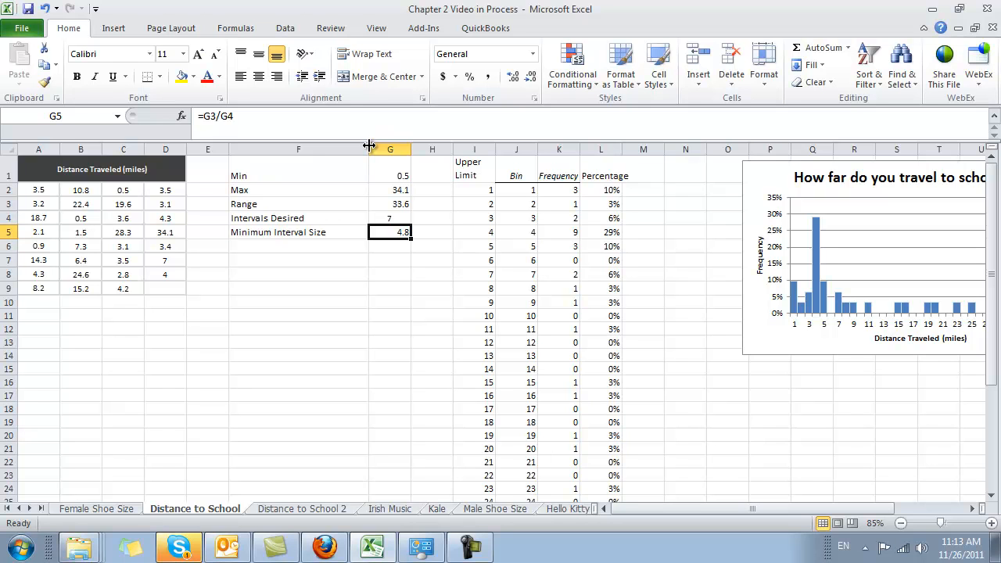
# Enter the label Chosen Interval Size in F6 and check the minimum interval size calculated above
pyautogui.press('Down')
pyautogui.press('Left')
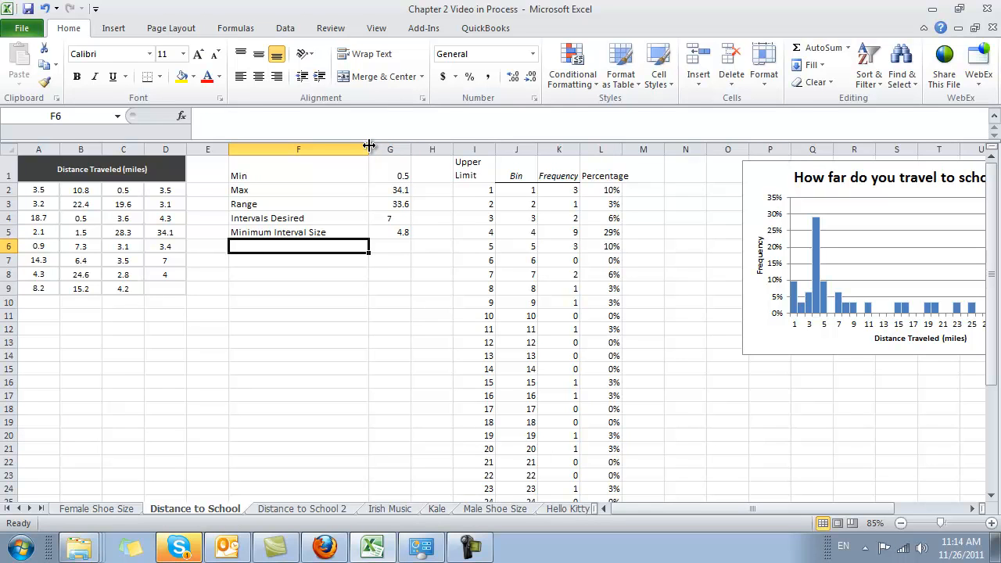
pyautogui.write('chose')
pyautogui.press('BackSpace')
pyautogui.press('BackSpace')
pyautogui.press('BackSpace')
pyautogui.press('BackSpace')
pyautogui.press('BackSpace')
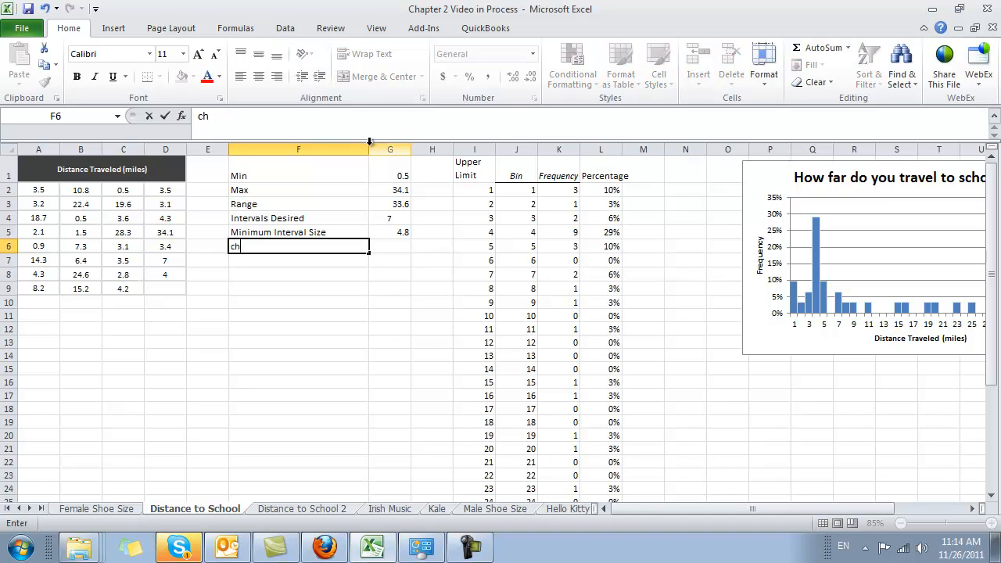
pyautogui.write('Chosen In')
pyautogui.press('BackSpace')
pyautogui.press('BackSpace')
pyautogui.write('Interval Sazi')
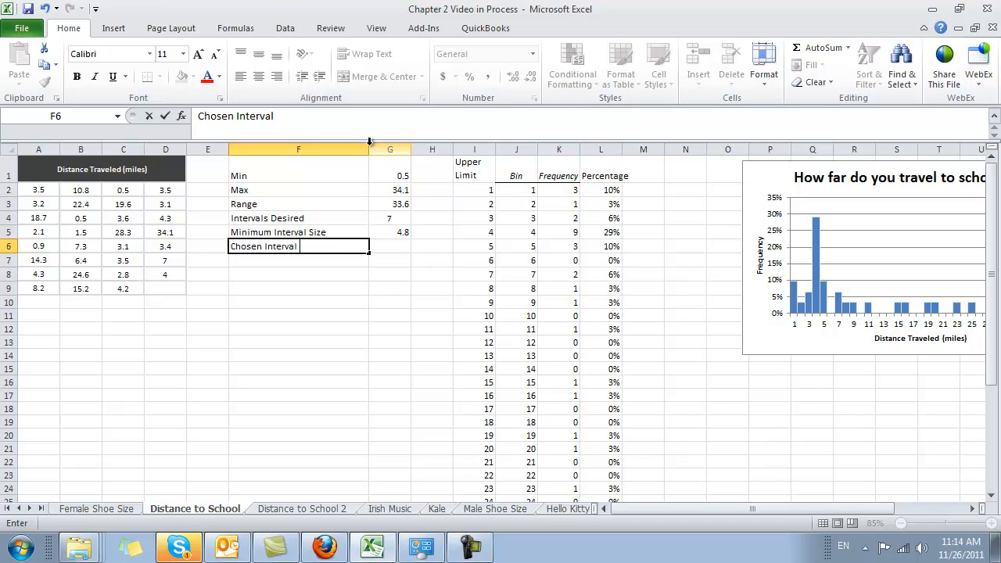
pyautogui.press('BackSpace')
pyautogui.press('BackSpace')
pyautogui.press('BackSpace')
pyautogui.write('ize')
pyautogui.press('Tab')
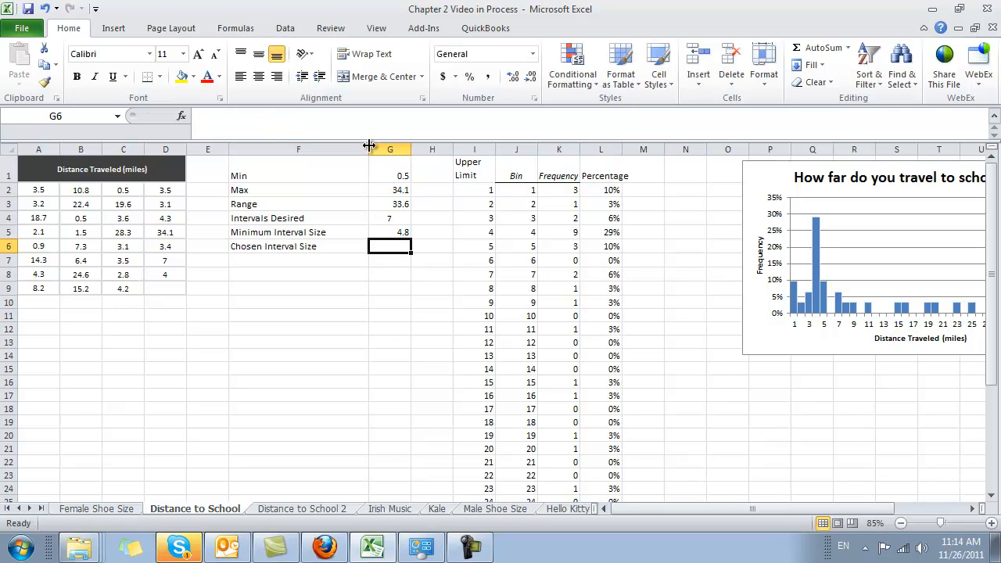
pyautogui.press('Up')
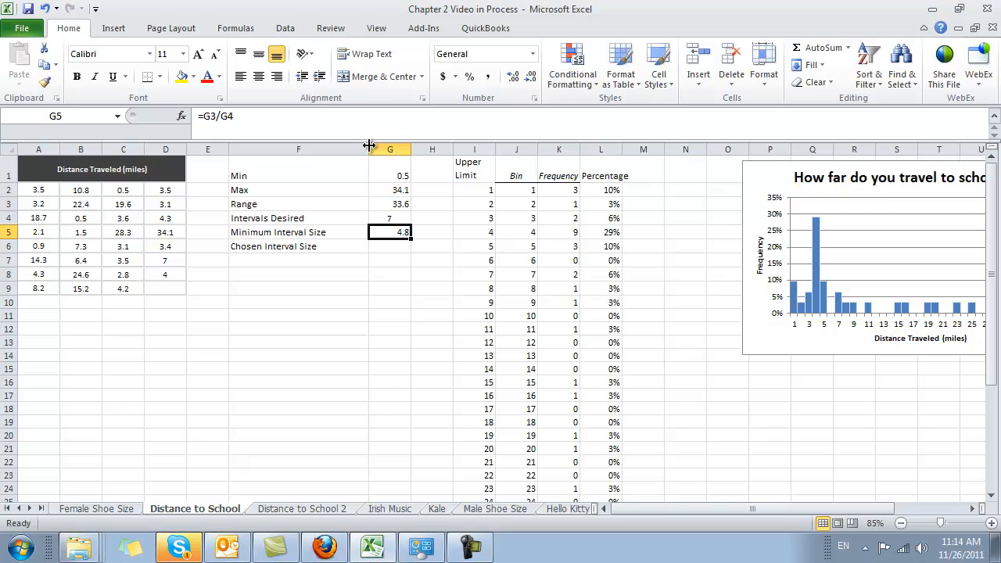
# Review the minimum, range, desired intervals and minimum interval size cells in G1:G5
pyautogui.press('Up')
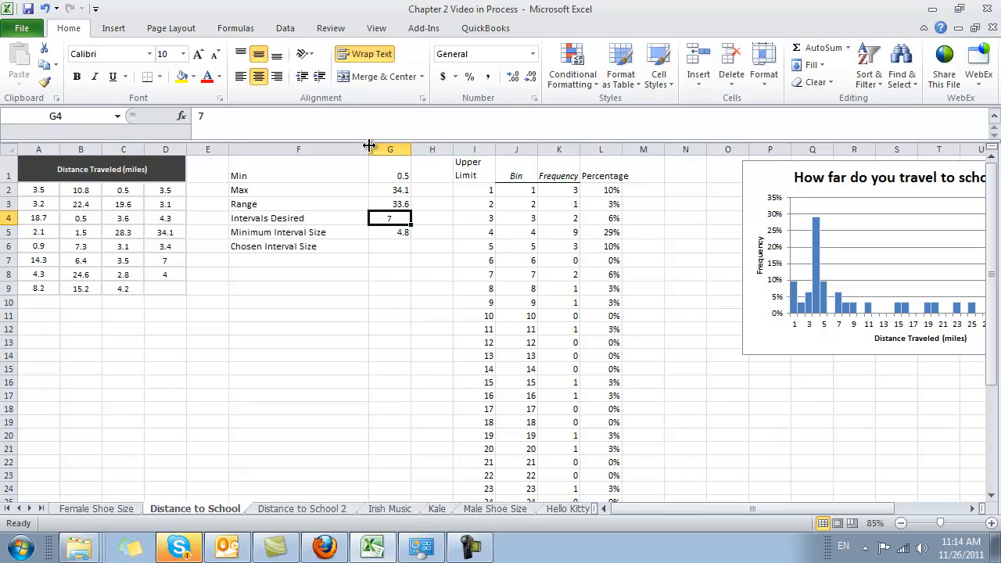
pyautogui.press('Up')
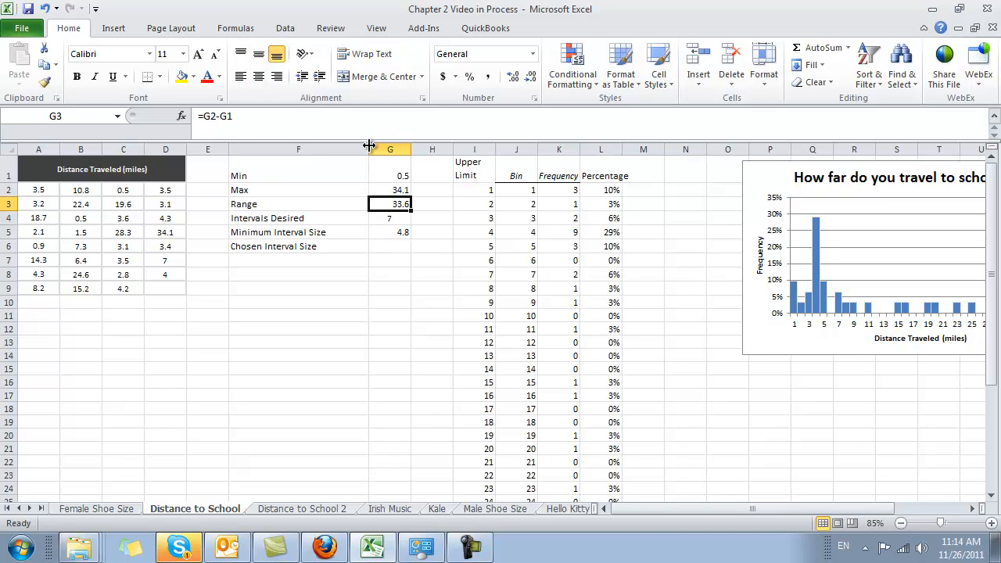
pyautogui.press('Up')
pyautogui.press('Up')
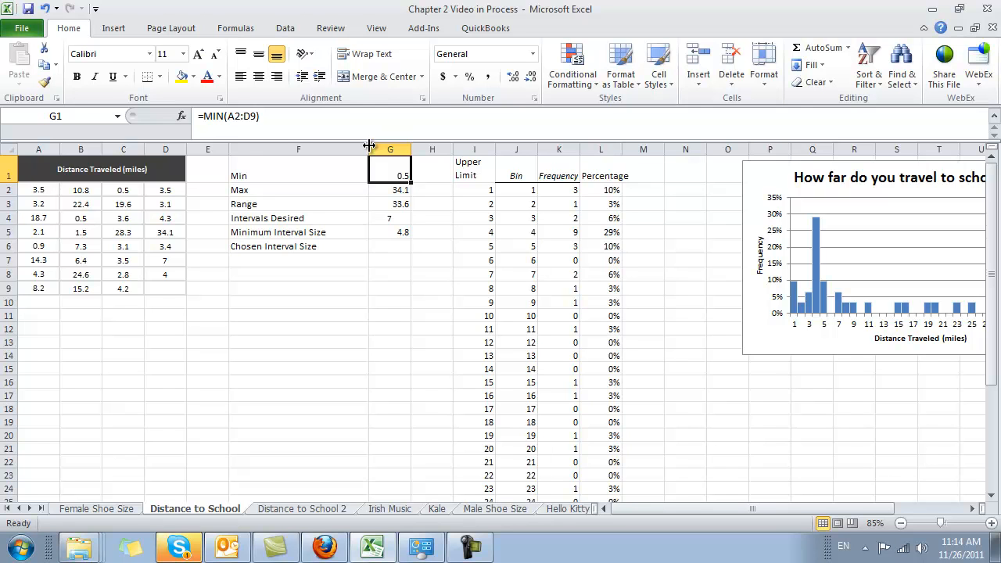
pyautogui.press('Down')
pyautogui.press('Down')
pyautogui.press('Down')
pyautogui.press('Down')
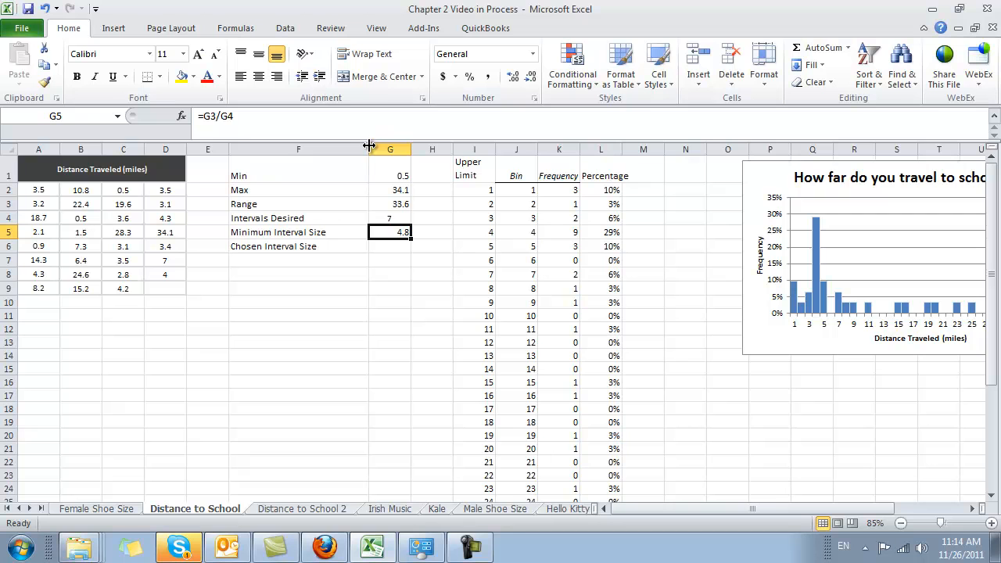
# Enter 5 as the Chosen Interval Size in G6
pyautogui.press('Left')
pyautogui.press('Right')
pyautogui.press('Down')
pyautogui.press('Left')
pyautogui.press('Right')
pyautogui.press('Up')
pyautogui.press('Down')
pyautogui.press('Up')
pyautogui.press('Down')
pyautogui.write('5')
pyautogui.press('Return')
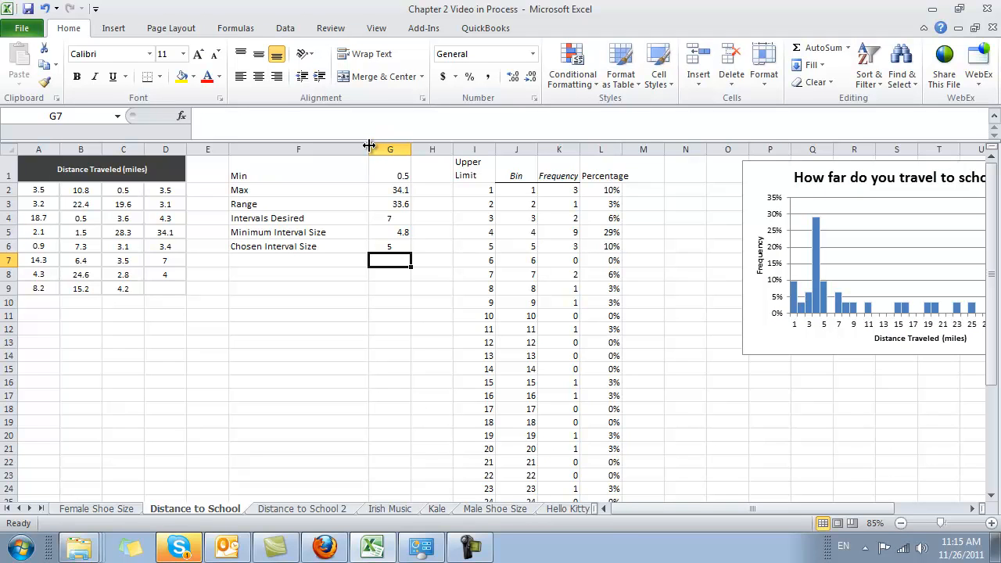
# Move the histogram chart away to about column T, freeing columns N through S beside the frequency table
pyautogui.click(758, 172)
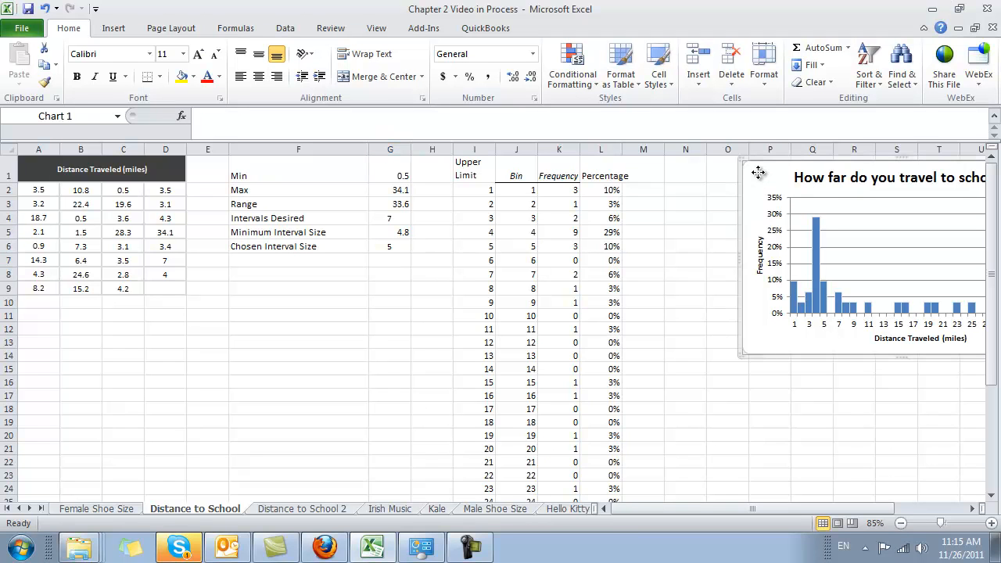
pyautogui.moveTo(758, 172); pyautogui.dragTo(968, 203)
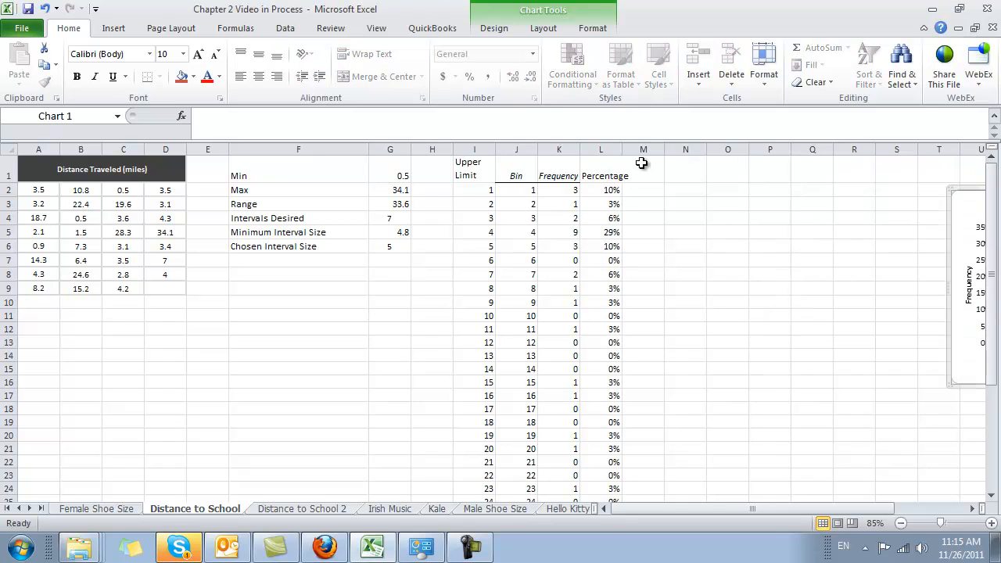
pyautogui.click(702, 173)
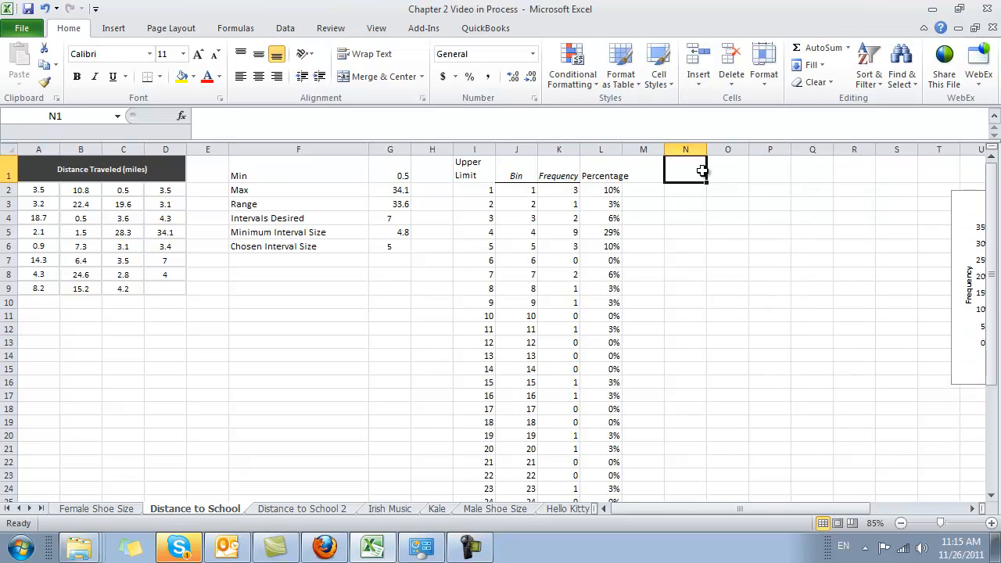
# Check the chosen interval size in G6 and return to cell N1
pyautogui.press('Left')
pyautogui.press('Left')
pyautogui.press('Left')
pyautogui.press('Left')
pyautogui.press('Left')
pyautogui.press('Left')
pyautogui.press('Down')
pyautogui.press('Down')
pyautogui.press('Down')
pyautogui.press('Down')
pyautogui.press('Down')
pyautogui.press('Left')
pyautogui.press('Right')
pyautogui.press('Right')
pyautogui.press('Right')
pyautogui.press('Right')
pyautogui.press('Right')
pyautogui.press('Right')
pyautogui.press('Right')
pyautogui.press('Up')
pyautogui.press('Up')
pyautogui.press('Up')
pyautogui.press('Up')
pyautogui.press('Up')
# Enter the headings Lower Limt in N1 and Upper Limit in O1
pyautogui.write('Lower Limt')
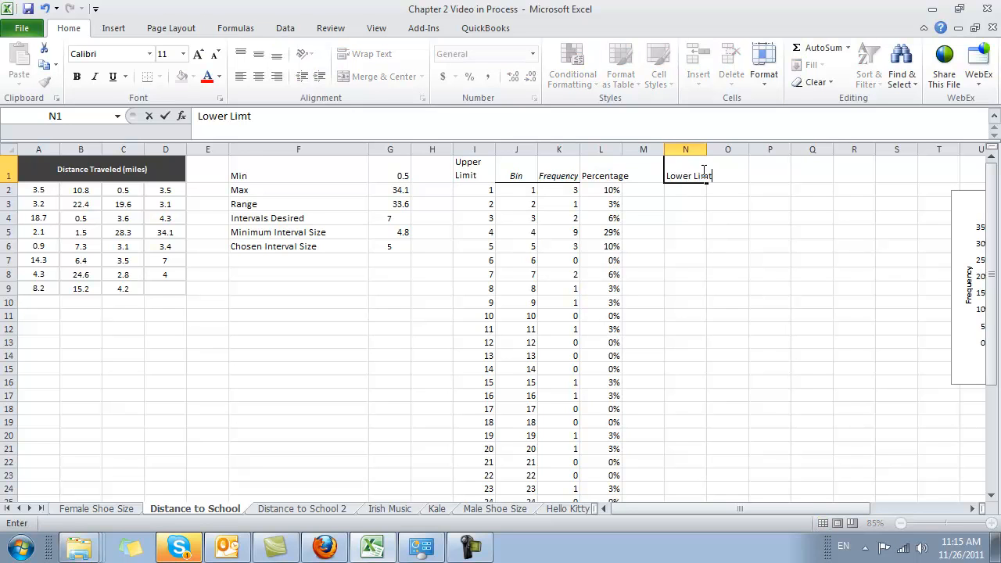
pyautogui.press('Right')
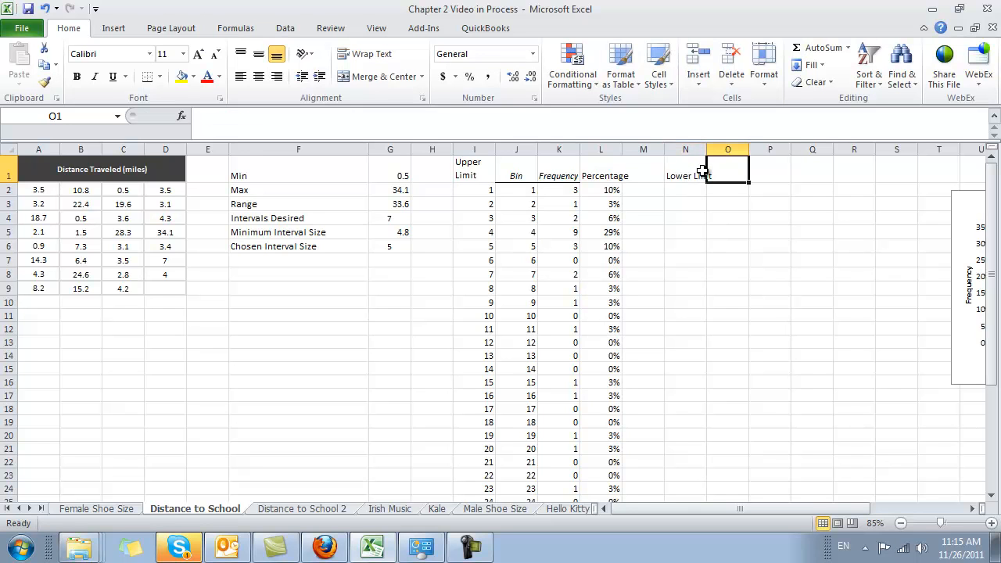
pyautogui.write('Upper L')
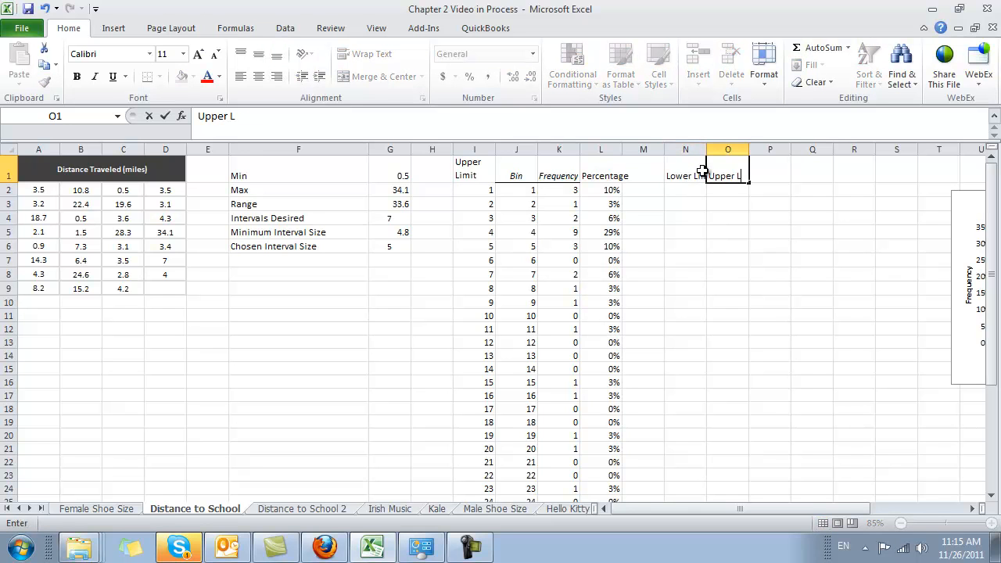
pyautogui.write('imit')
pyautogui.hotkey('ctrl', 'Return')
# Apply text wrapping to the heading cells N1:S1
pyautogui.hotkey('shift', 'Left')
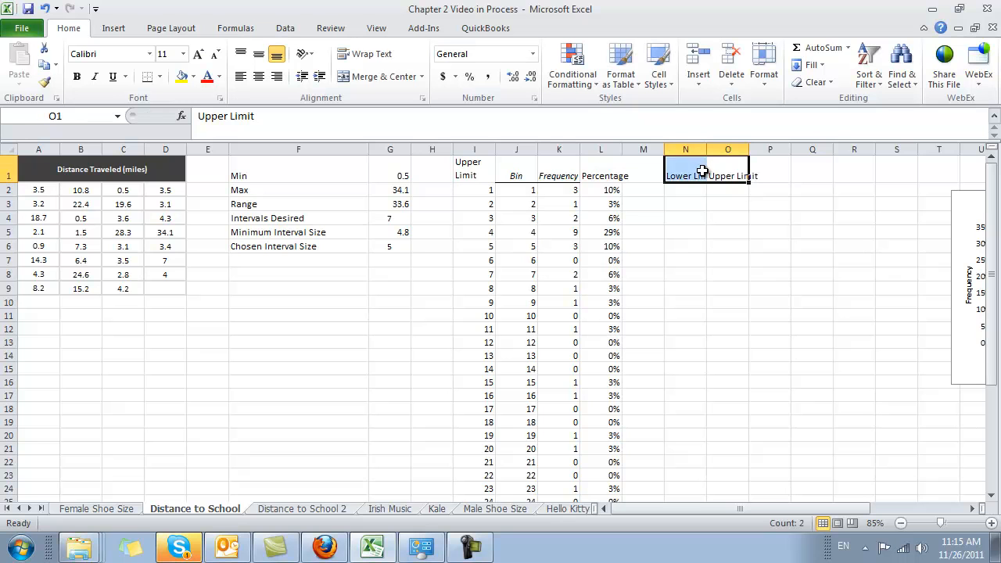
pyautogui.click(702, 171)
pyautogui.hotkey('shift', 'Right')
pyautogui.hotkey('shift', 'Right')
pyautogui.hotkey('shift', 'Right')
pyautogui.hotkey('shift', 'Right')
pyautogui.hotkey('shift', 'Right')
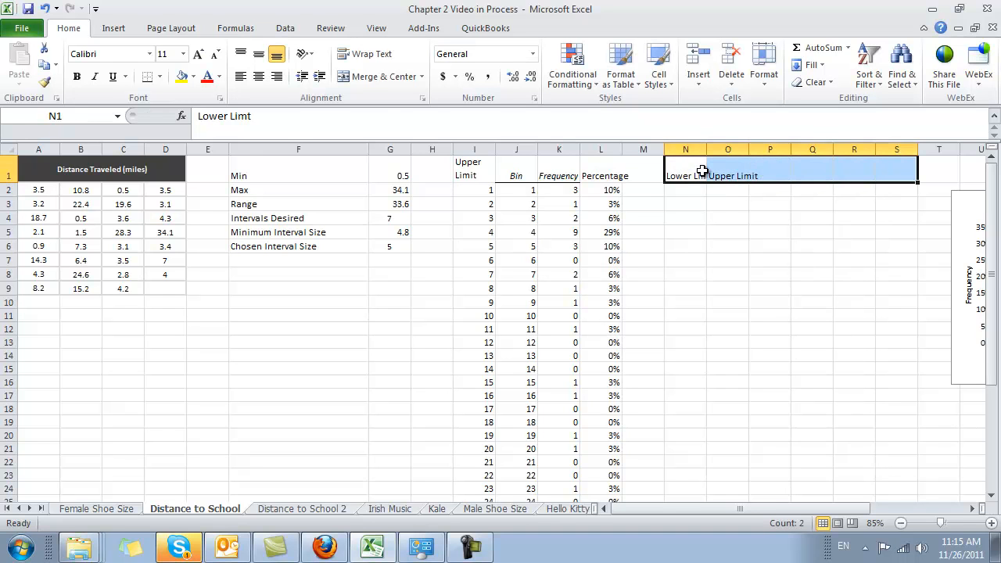
pyautogui.click(365, 54)
pyautogui.click(735, 273)
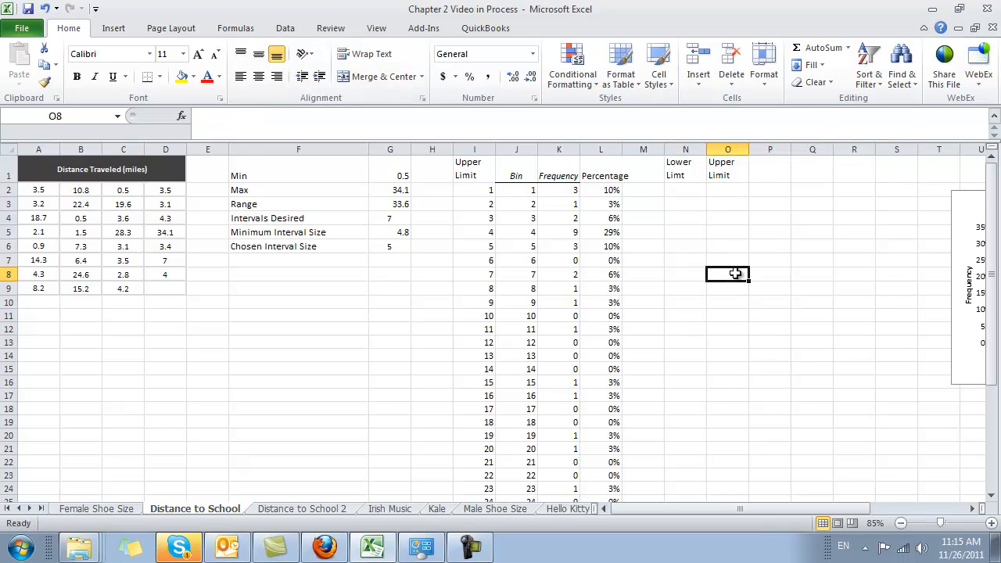
# Correct the misspelled heading in N1 to Lower Limit
pyautogui.press('Up')
pyautogui.press('Up')
pyautogui.press('Up')
pyautogui.press('Up')
pyautogui.press('Up')
pyautogui.press('Up')
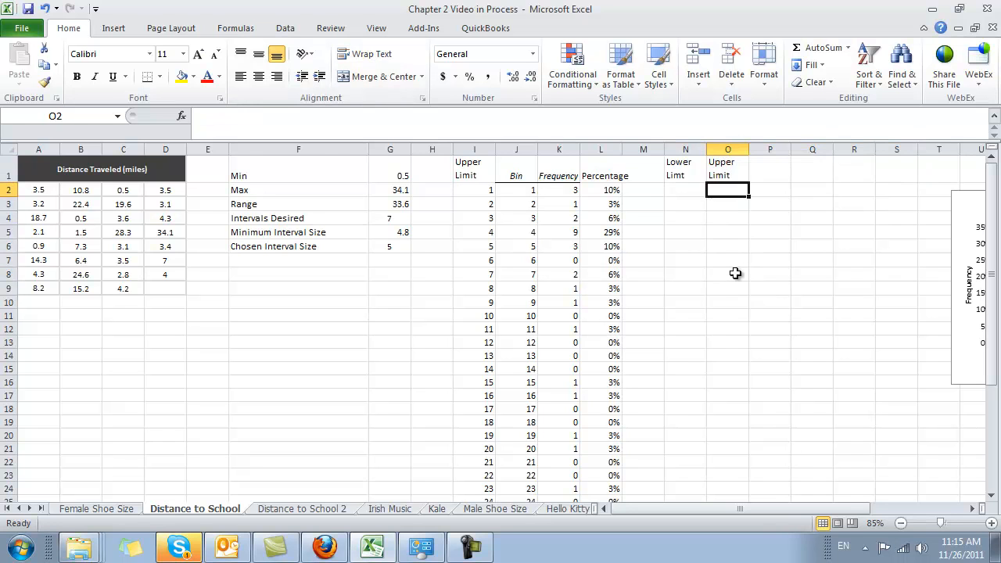
pyautogui.press('Left')
pyautogui.press('Up')
pyautogui.write('Lower Limit')
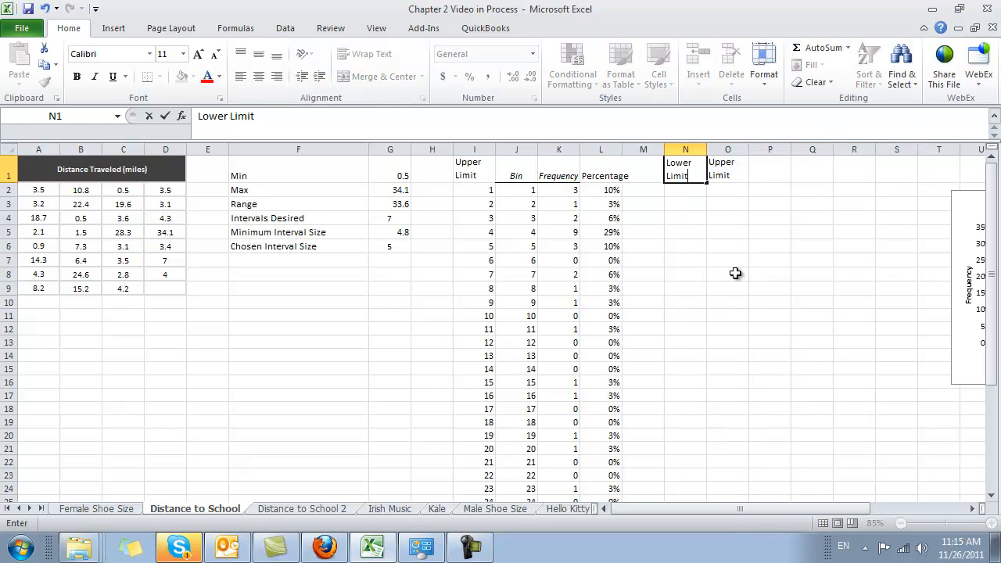
pyautogui.press('Return')
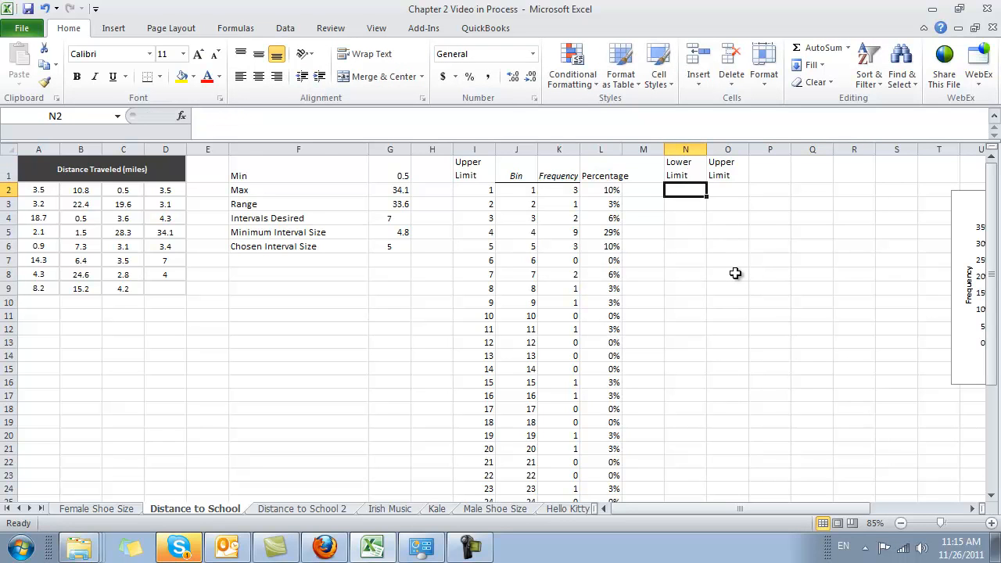
# Enter 0 as the first lower limit in N2 and calculate the second in N3 with =N2+G6
pyautogui.write('0')
pyautogui.press('Return')
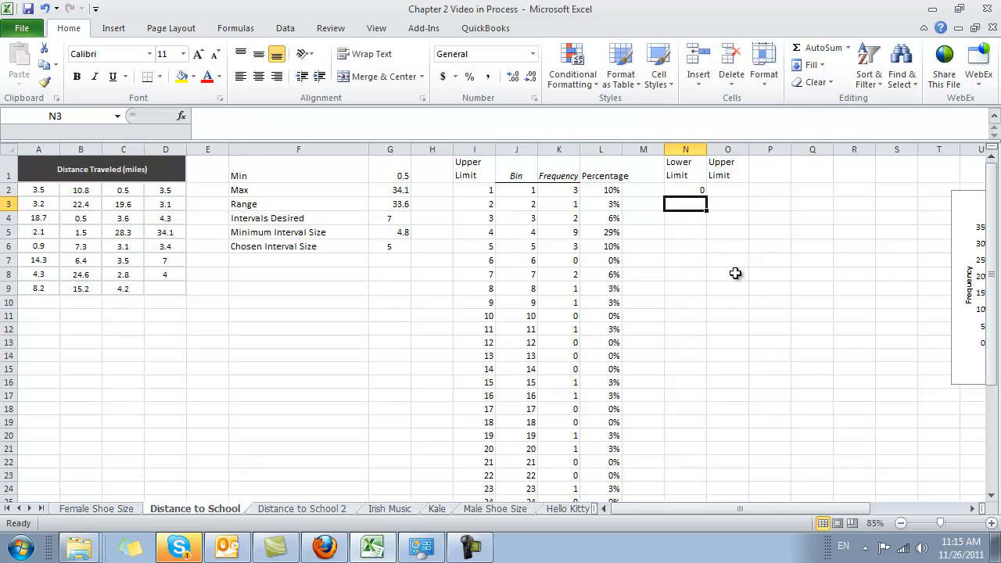
pyautogui.write('=')
pyautogui.press('Up')
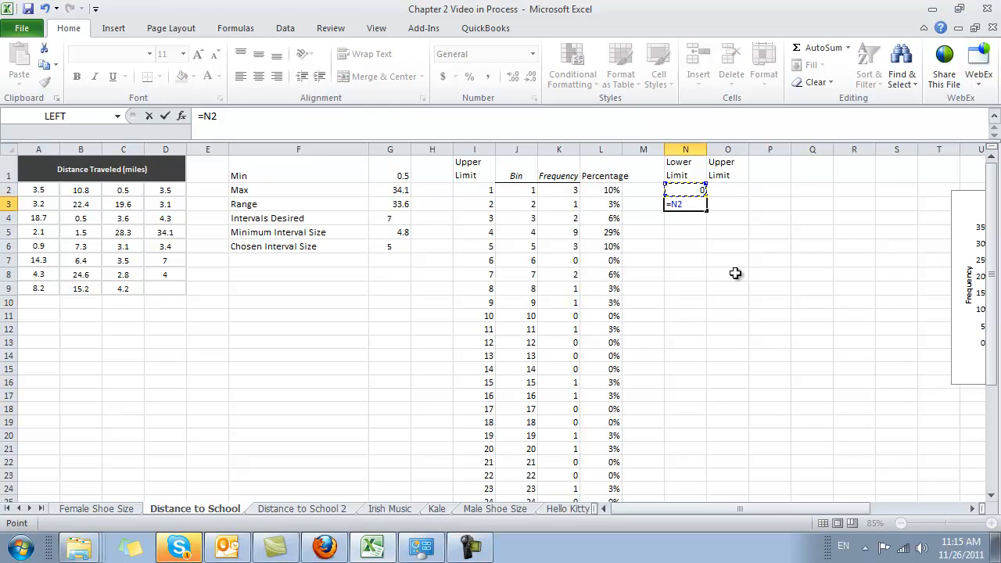
pyautogui.write('+')
pyautogui.press('Left')
pyautogui.press('Left')
pyautogui.press('Left')
pyautogui.press('Left')
pyautogui.press('Left')
pyautogui.press('Left')
pyautogui.press('Left')
pyautogui.press('Down')
pyautogui.press('Down')
pyautogui.press('Down')
pyautogui.press('Return')
pyautogui.press('Up')
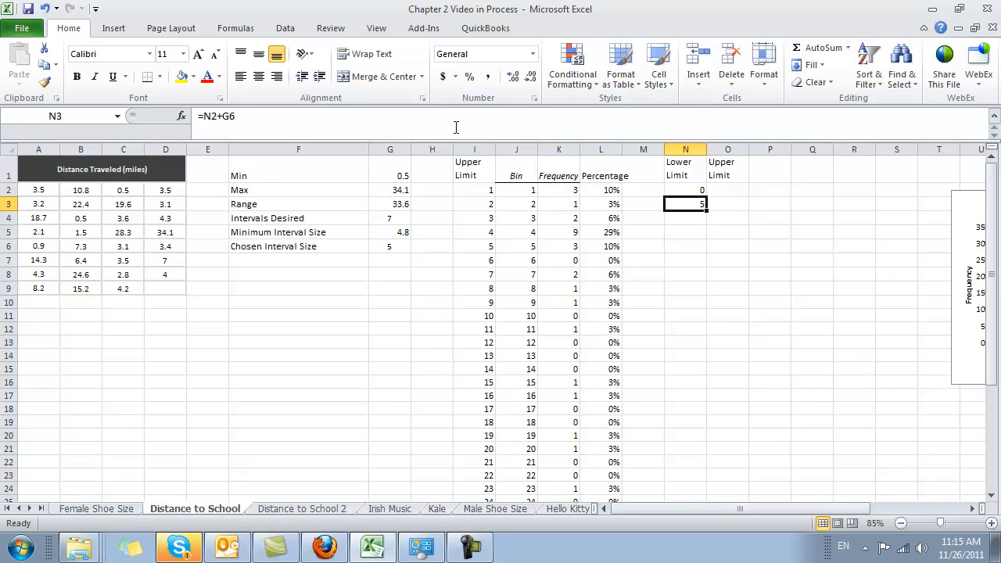
# Lock the row of the interval size reference in N3 so the formula reads =N2+G$6
pyautogui.click(306, 118)
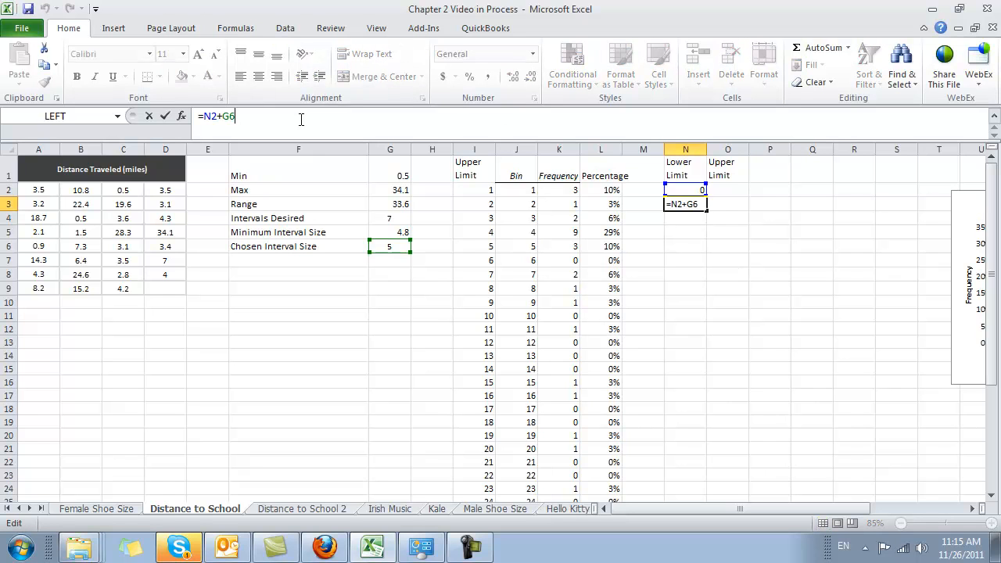
pyautogui.press('Escape')
pyautogui.press('Up')
pyautogui.press('Down')
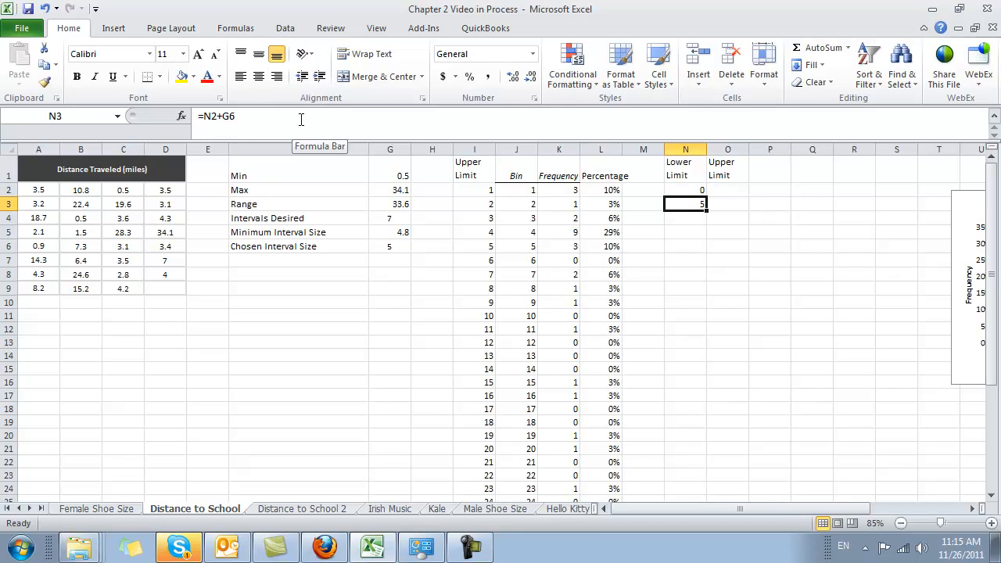
pyautogui.click(291, 119)
pyautogui.write('$')
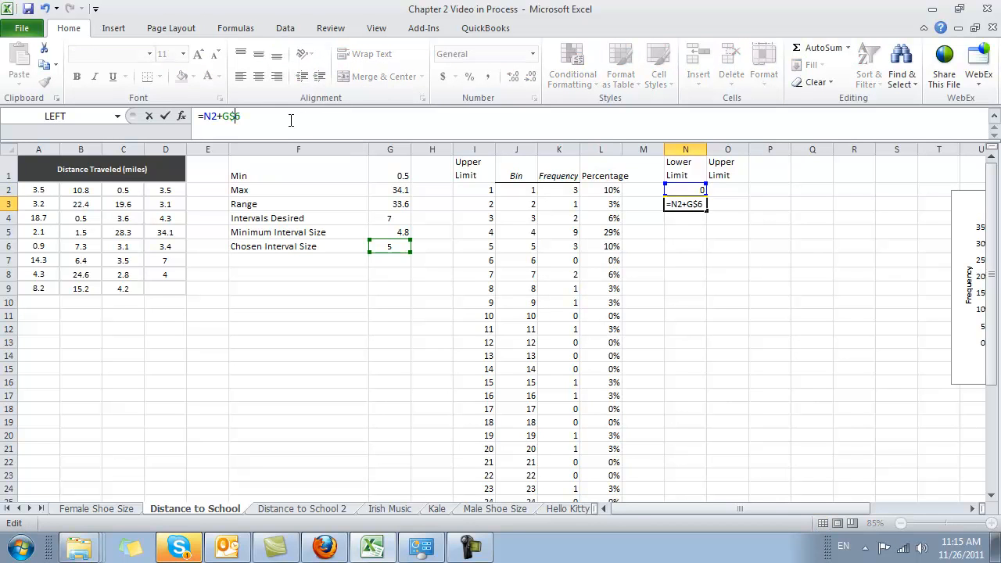
pyautogui.hotkey('ctrl', 'Return')
# Enter 5 as the first upper limit in O2, then replace it with the fixed value 4.9
pyautogui.press('Right')
pyautogui.press('Up')
pyautogui.press('Up')
pyautogui.press('Down')
pyautogui.press('Left')
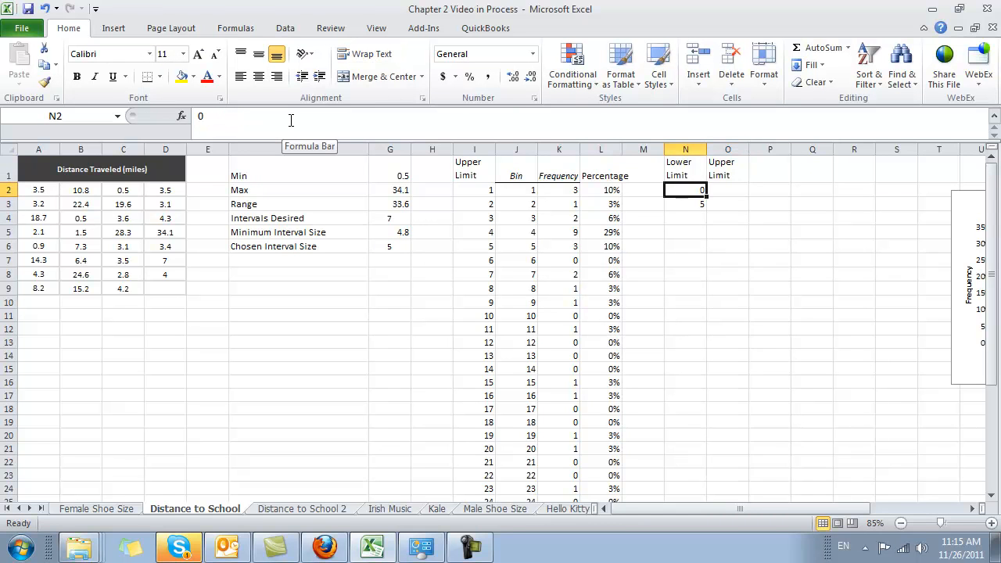
pyautogui.press('Right')
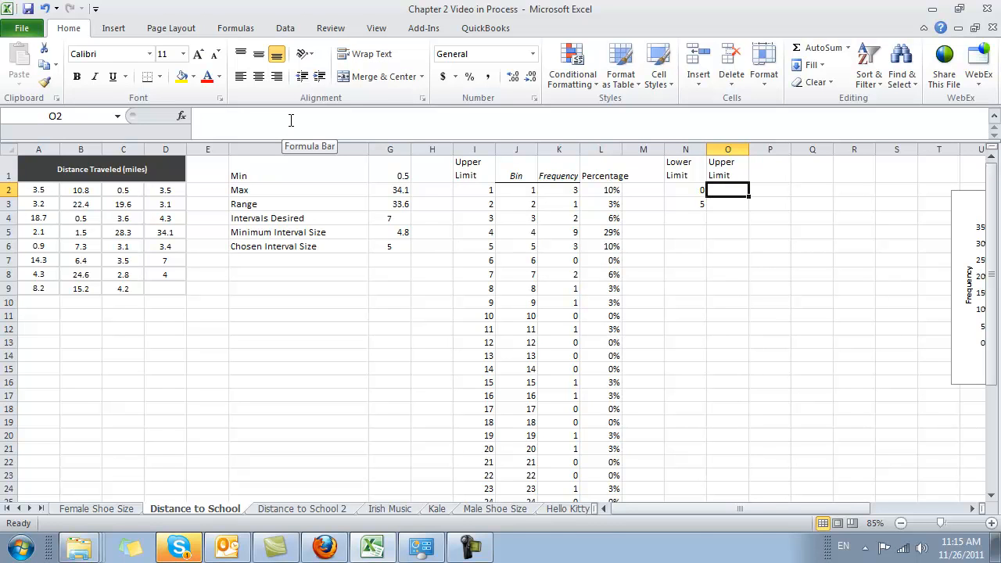
pyautogui.write('5')
pyautogui.press('Return')
pyautogui.press('Up')
pyautogui.press('Delete')
pyautogui.write('4.9')
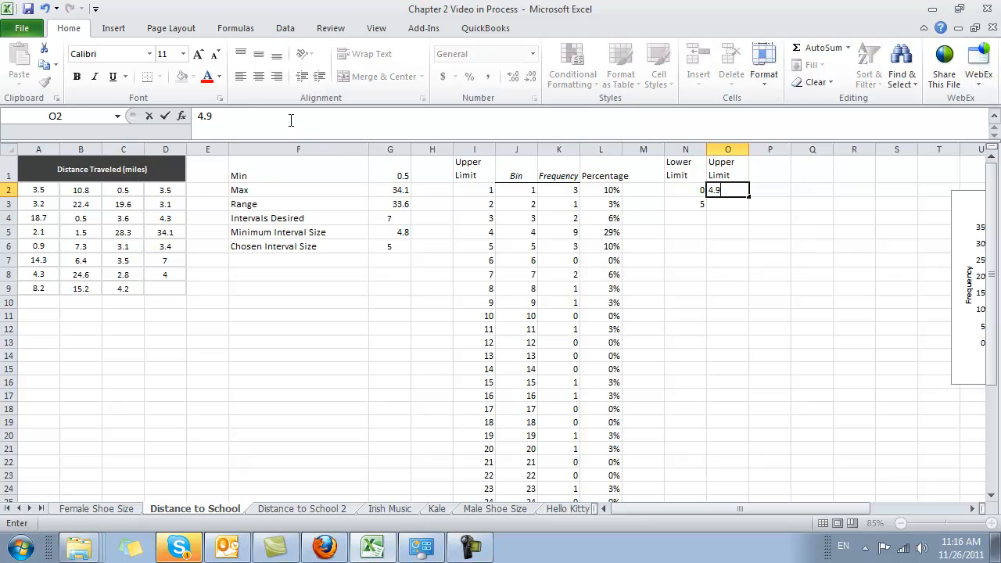
pyautogui.press('Return')
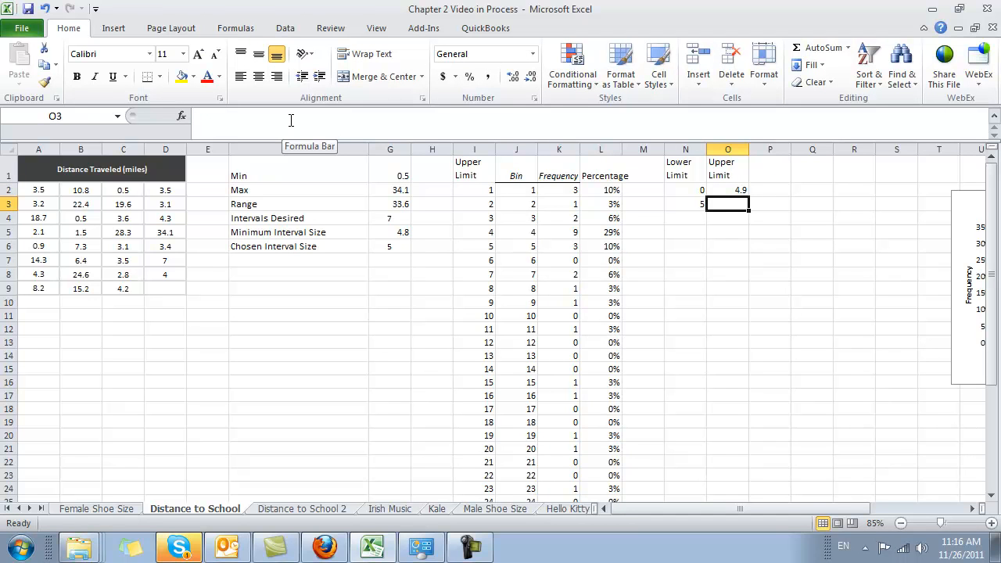
# Replace the fixed upper limit in O2 with the formula =N3-0.1
pyautogui.press('Up')
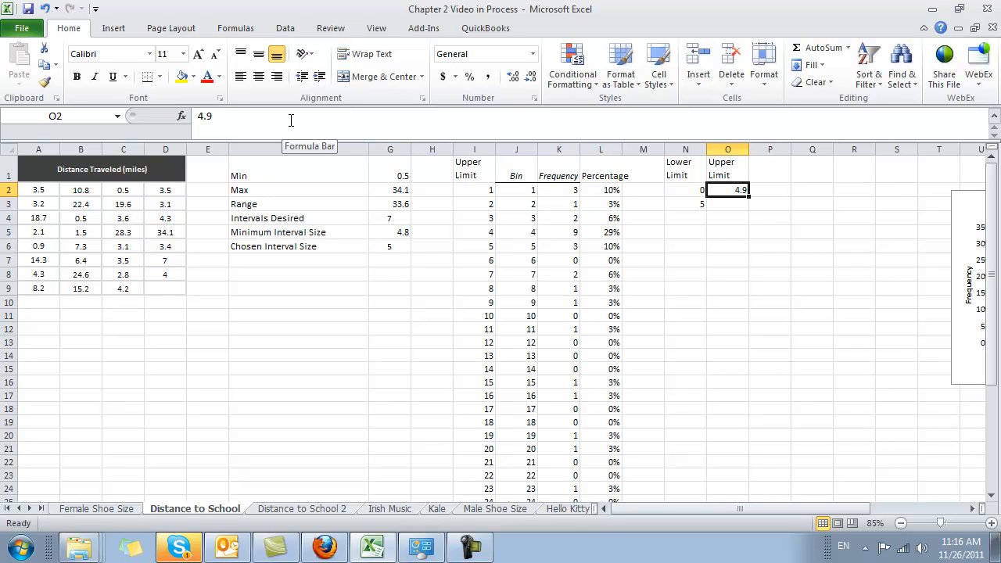
pyautogui.press('Down')
pyautogui.press('Left')
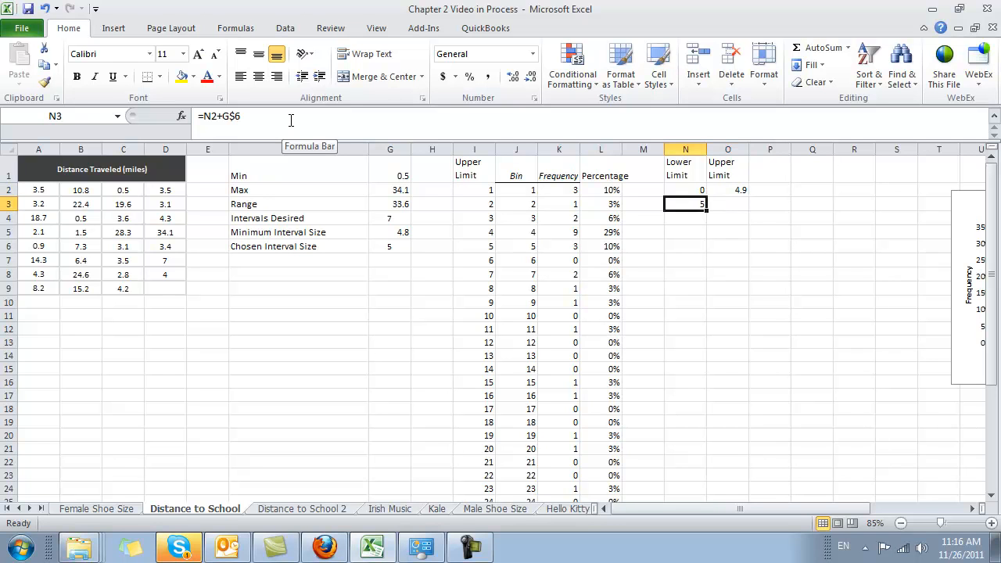
pyautogui.press('Up')
pyautogui.press('Right')
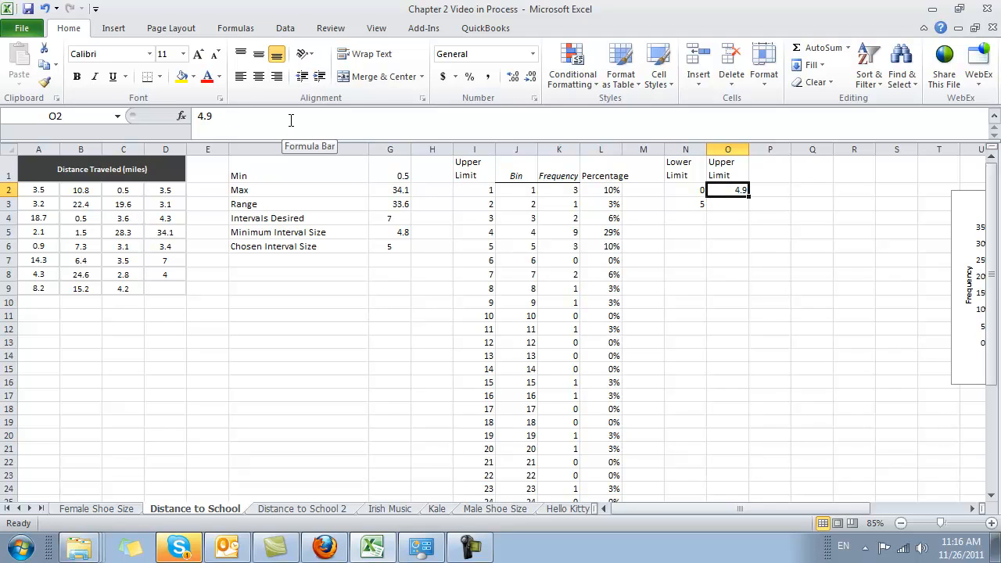
pyautogui.write('=')
pyautogui.press('Left')
pyautogui.press('Down')
pyautogui.write('-.1')
pyautogui.press('Return')
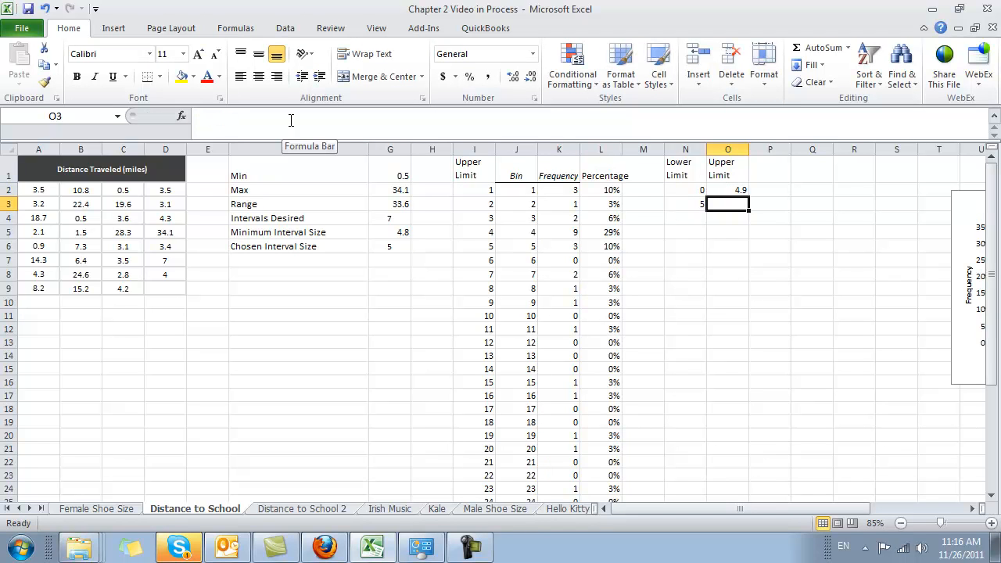
# Copy the upper limit formula from O2 into O3
pyautogui.press('Up')
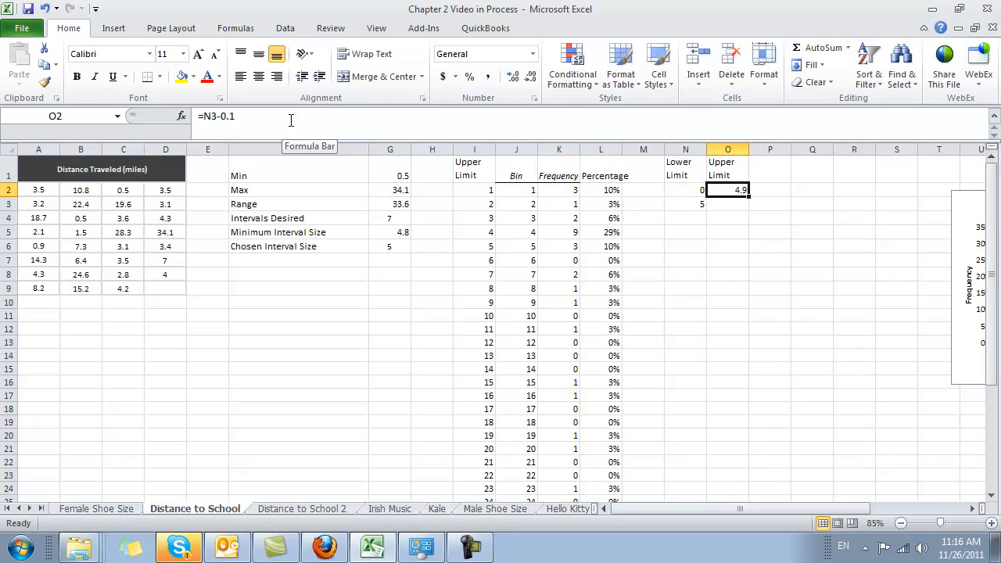
pyautogui.hotkey('ctrl', 'c')
pyautogui.press('Down')
pyautogui.press('Return')
# Inspect which cell the copied upper limit formula in O3 refers to, and return to N3
pyautogui.press('Left')
pyautogui.hotkey('shift', 'Right')
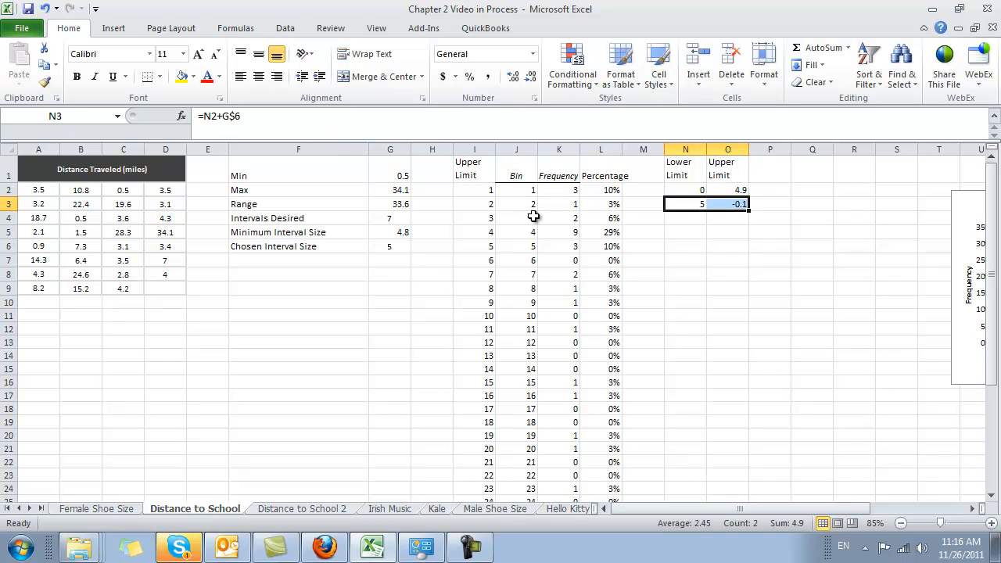
pyautogui.click(735, 211)
pyautogui.click(512, 116)
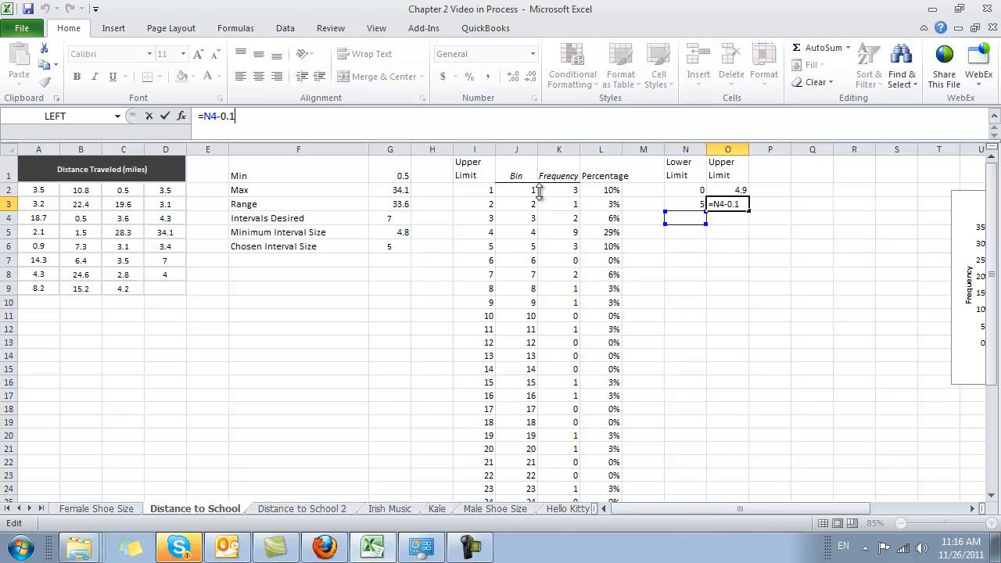
pyautogui.click(754, 260)
pyautogui.click(699, 204)
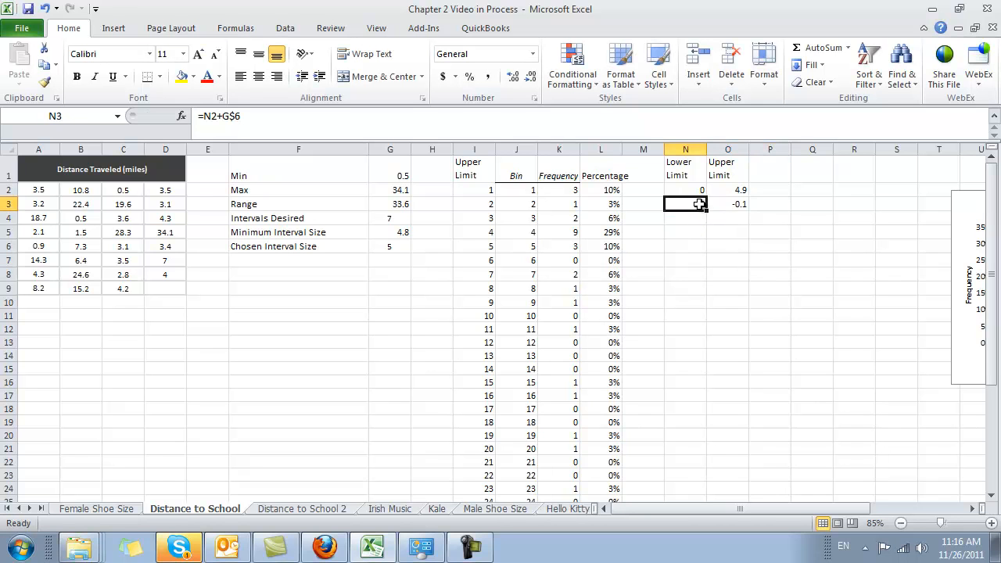
# Copy the lower and upper limit formulas in N3:O3 down through row 9
pyautogui.hotkey('shift', 'Right')
pyautogui.hotkey('ctrl', 'c')
pyautogui.hotkey('shift', 'Down')
pyautogui.hotkey('shift', 'Down')
pyautogui.hotkey('shift', 'Down')
pyautogui.hotkey('shift', 'Down')
pyautogui.hotkey('shift', 'Down')
pyautogui.hotkey('shift', 'Down')
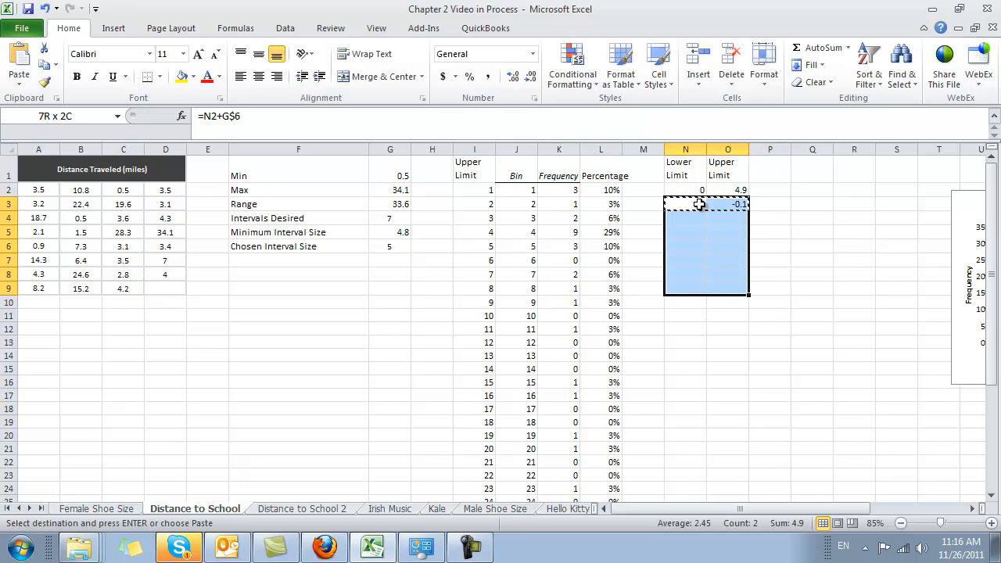
pyautogui.press('Return')
# Examine the filled lower and upper limit columns from row 2 down to row 9
pyautogui.press('Down')
pyautogui.press('Down')
pyautogui.press('Down')
pyautogui.press('Down')
pyautogui.press('Up')
pyautogui.press('Up')
pyautogui.press('Up')
pyautogui.press('Up')
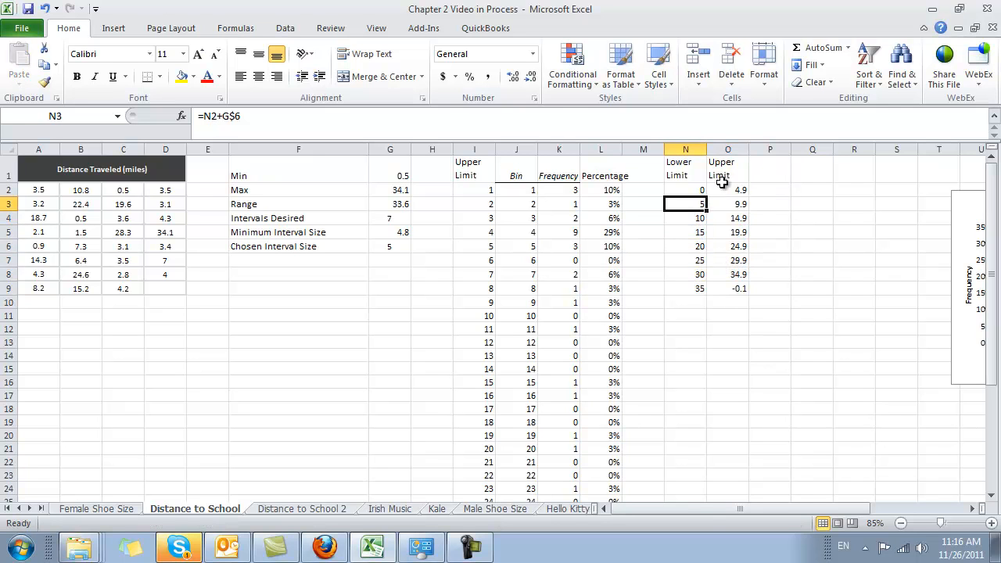
pyautogui.moveTo(699, 190); pyautogui.dragTo(695, 261)
pyautogui.moveTo(738, 190); pyautogui.dragTo(723, 272)
pyautogui.moveTo(724, 272); pyautogui.dragTo(723, 274)
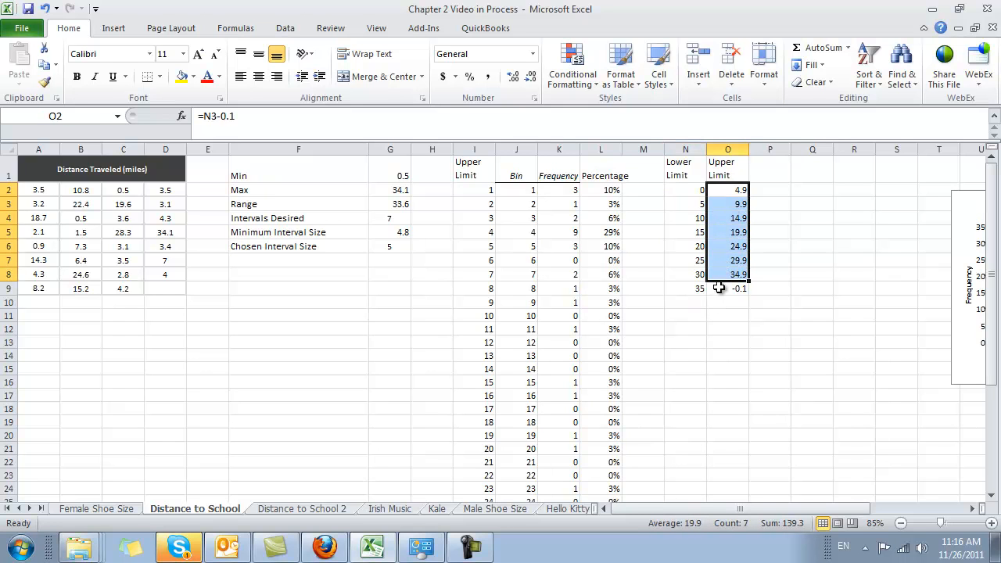
# Clear the surplus upper limit in O9
pyautogui.click(726, 287)
pyautogui.press('Delete')
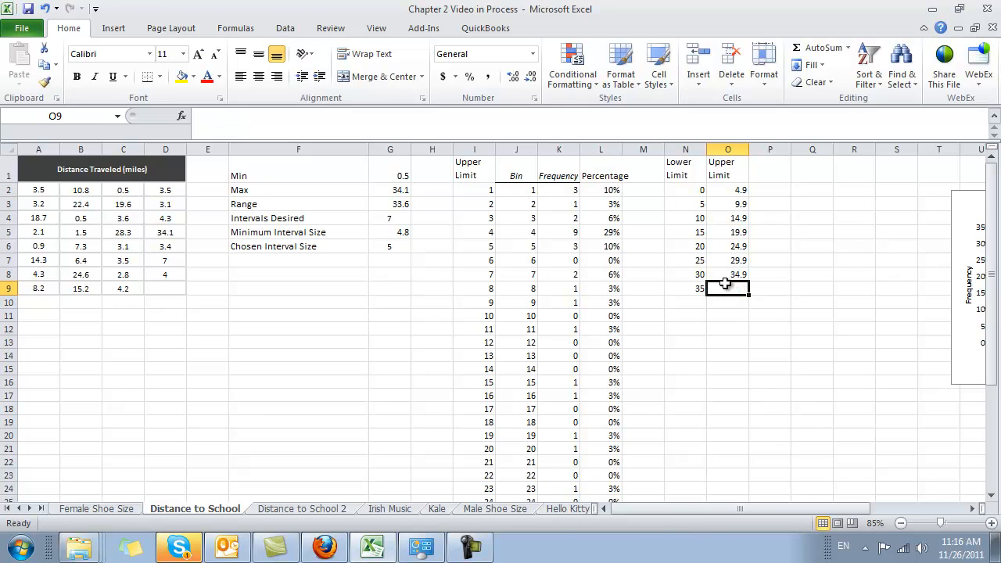
pyautogui.press('Left')
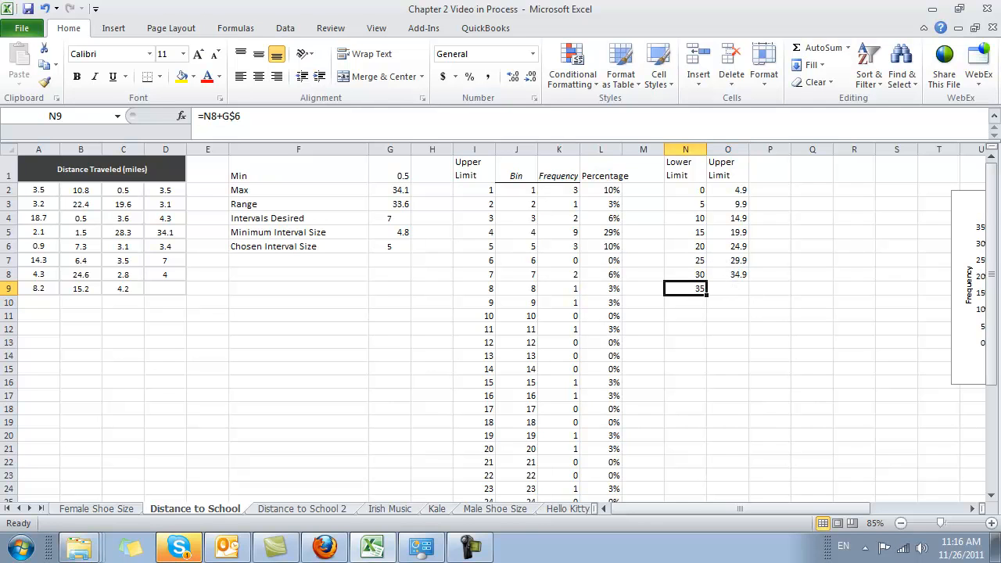
pyautogui.click(389, 129)
pyautogui.click(730, 354)
pyautogui.click(743, 270)
pyautogui.click(410, 131)
pyautogui.moveTo(775, 383); pyautogui.dragTo(777, 373)
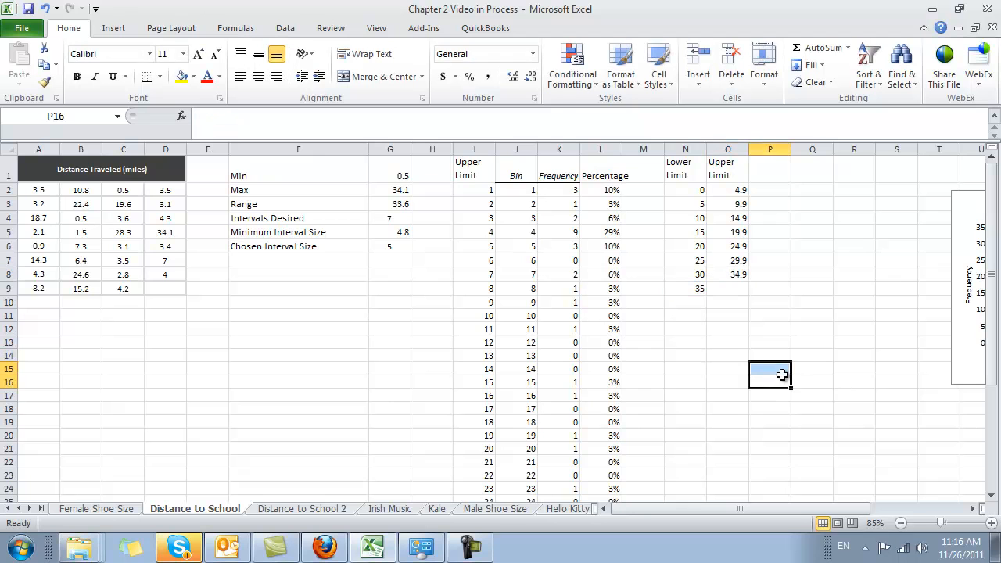
# Highlight the Min and Max labels and values in F1:G2 with a yellow fill
pyautogui.moveTo(697, 189); pyautogui.dragTo(736, 274)
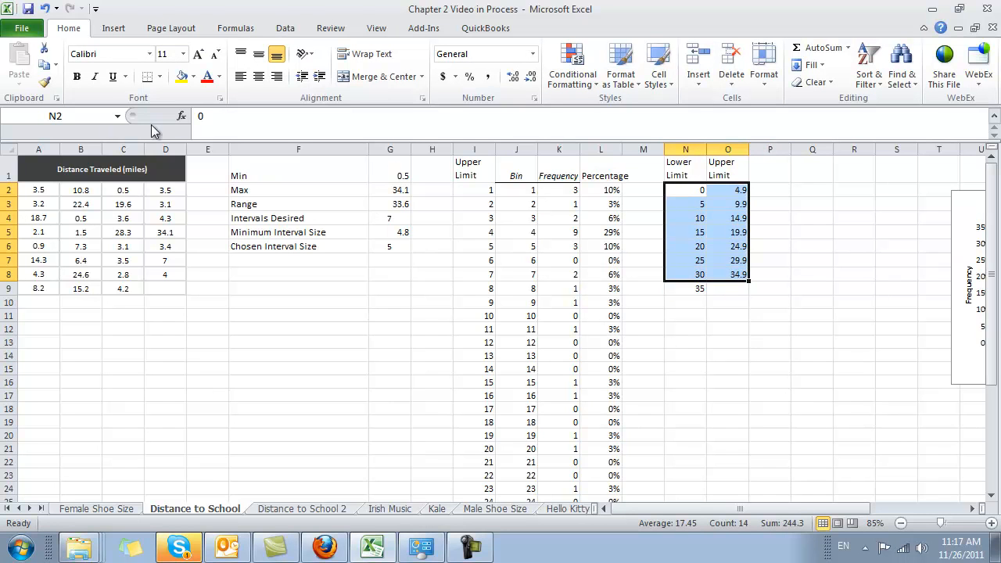
pyautogui.moveTo(258, 169); pyautogui.dragTo(397, 179)
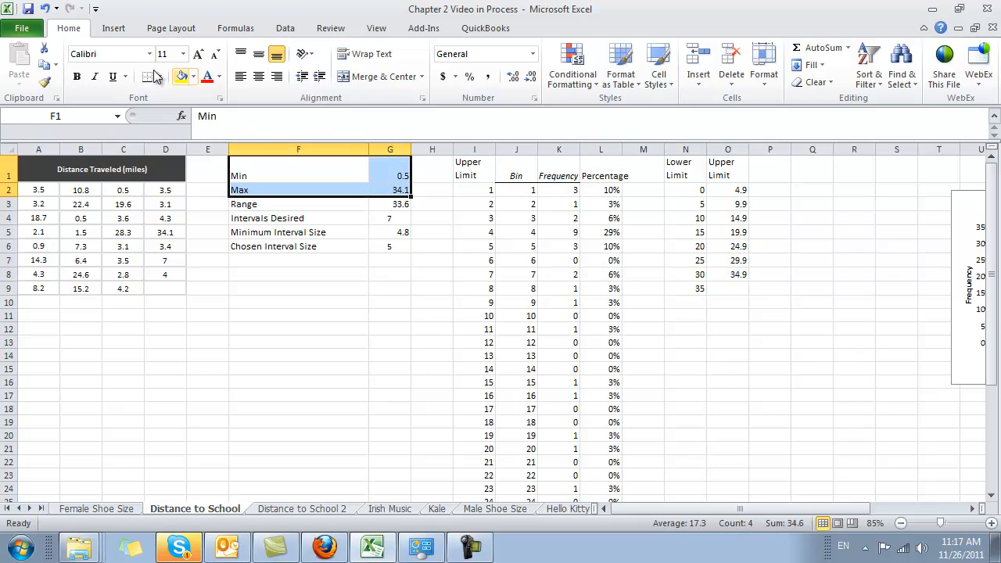
pyautogui.click(182, 76)
pyautogui.click(719, 288)
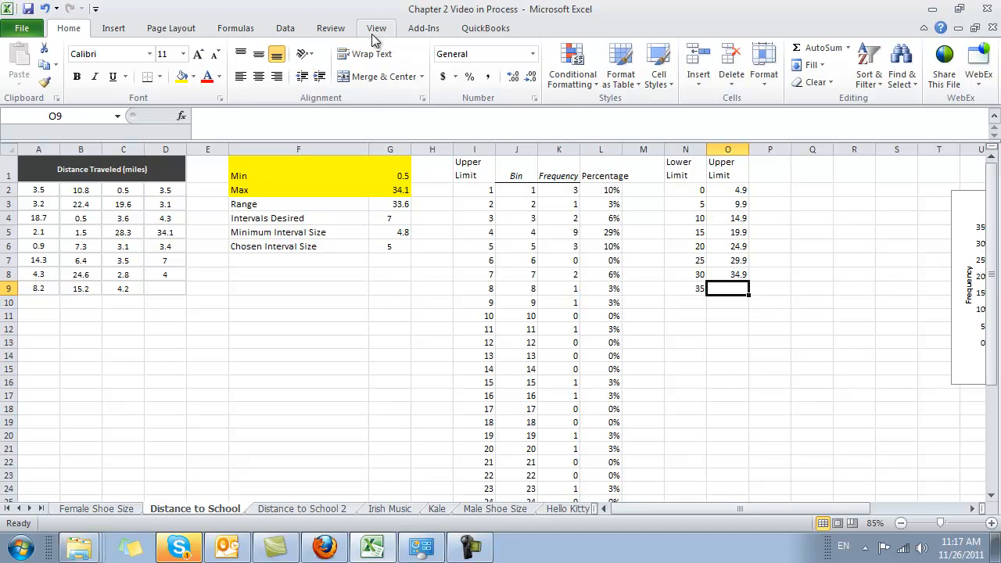
# Set up a Histogram data analysis with input range A2:D9 and bin range O2:O8
pyautogui.click(285, 29)
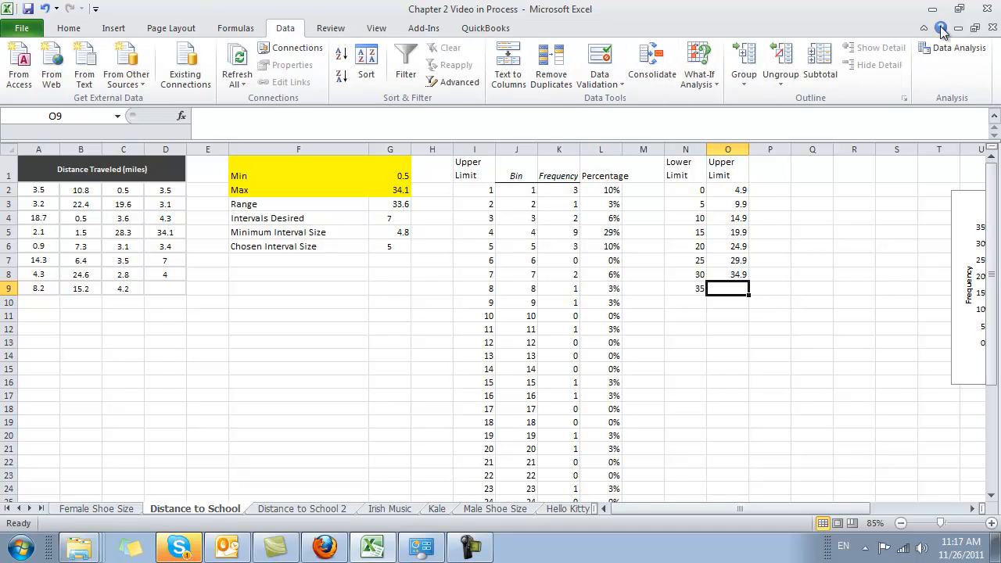
pyautogui.click(951, 51)
pyautogui.click(411, 234)
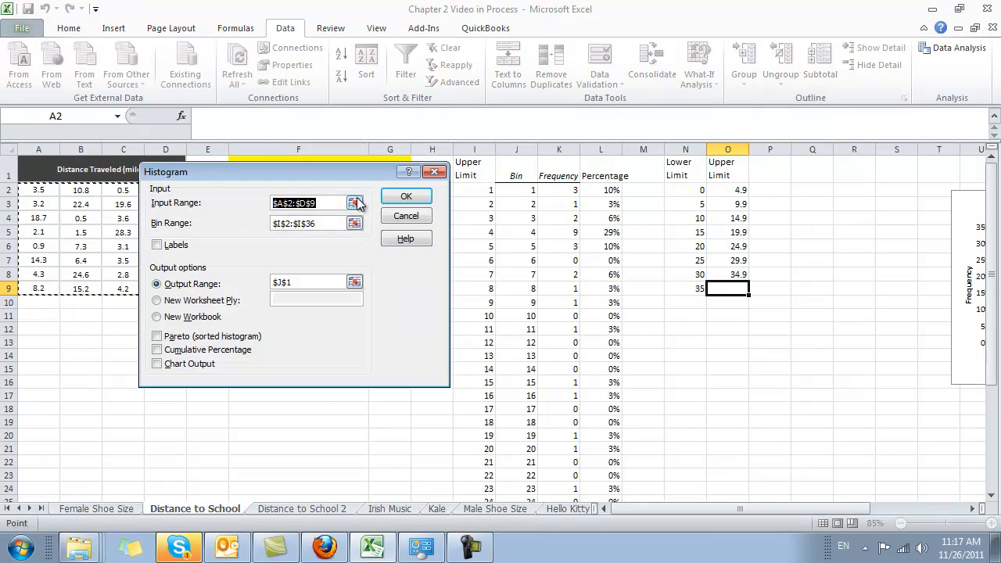
pyautogui.click(356, 204)
pyautogui.moveTo(38, 190); pyautogui.dragTo(166, 288)
pyautogui.click(439, 189)
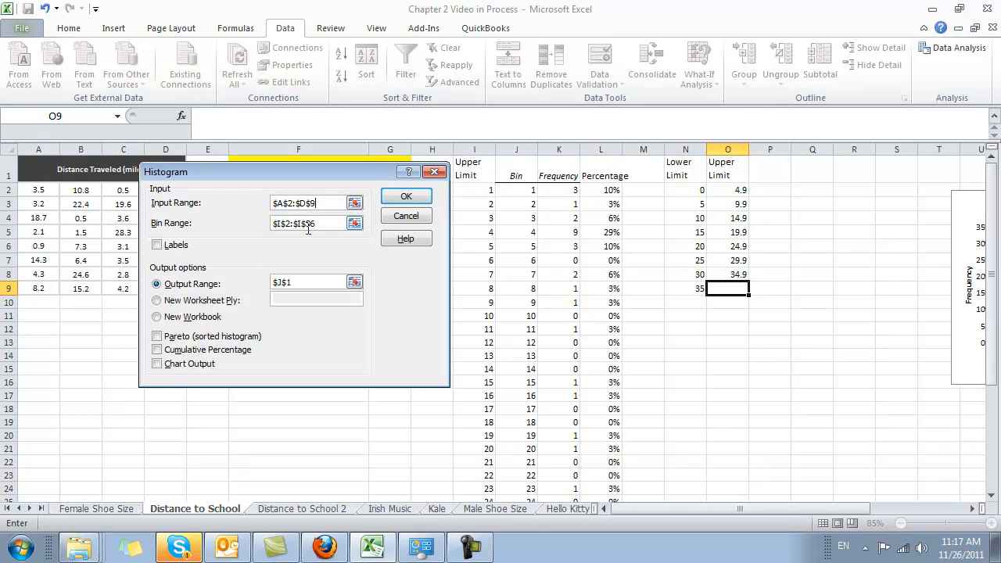
pyautogui.click(354, 224)
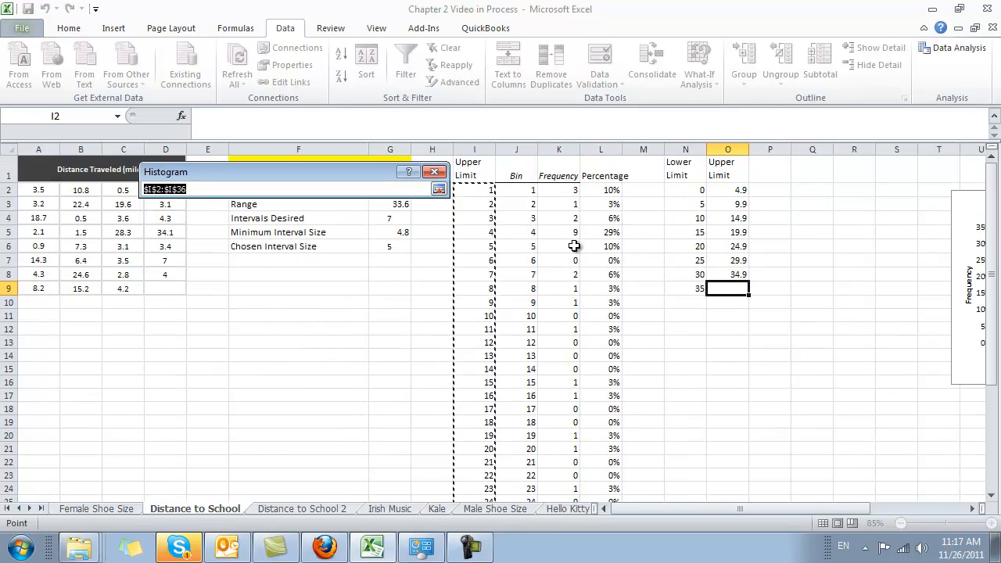
pyautogui.moveTo(738, 190); pyautogui.dragTo(716, 274)
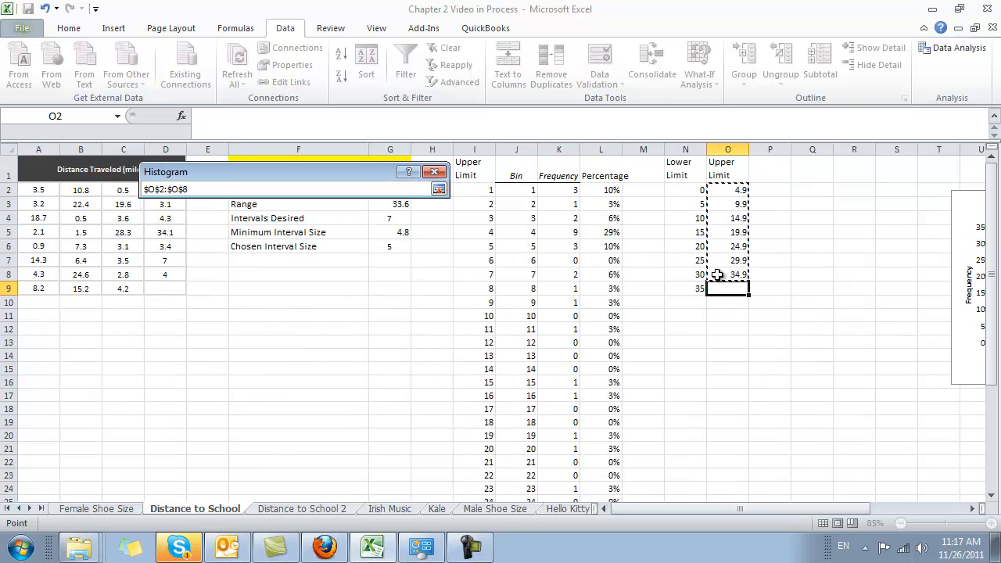
pyautogui.click(440, 191)
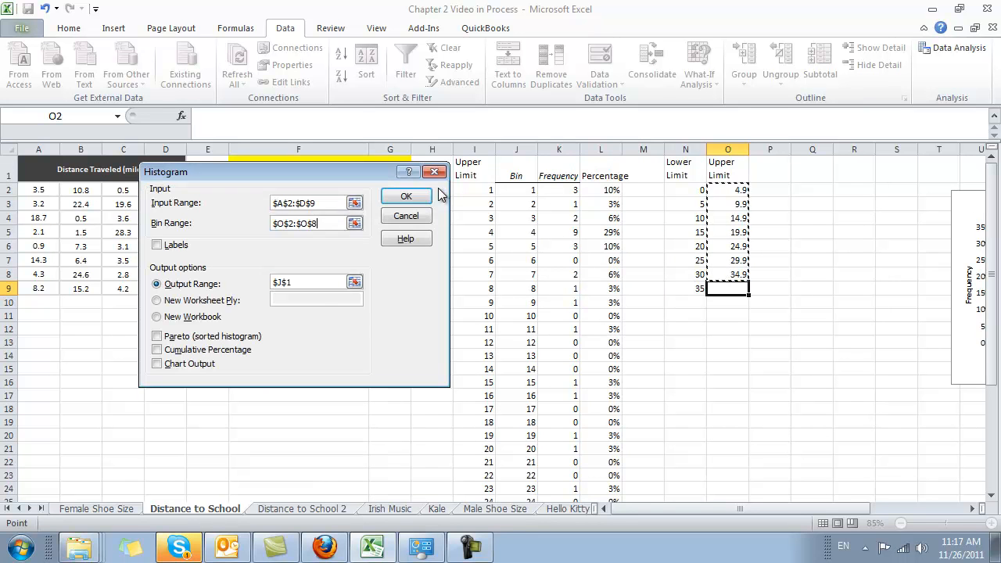
# Set the histogram's output range to Q1 and generate the frequency table
pyautogui.click(355, 283)
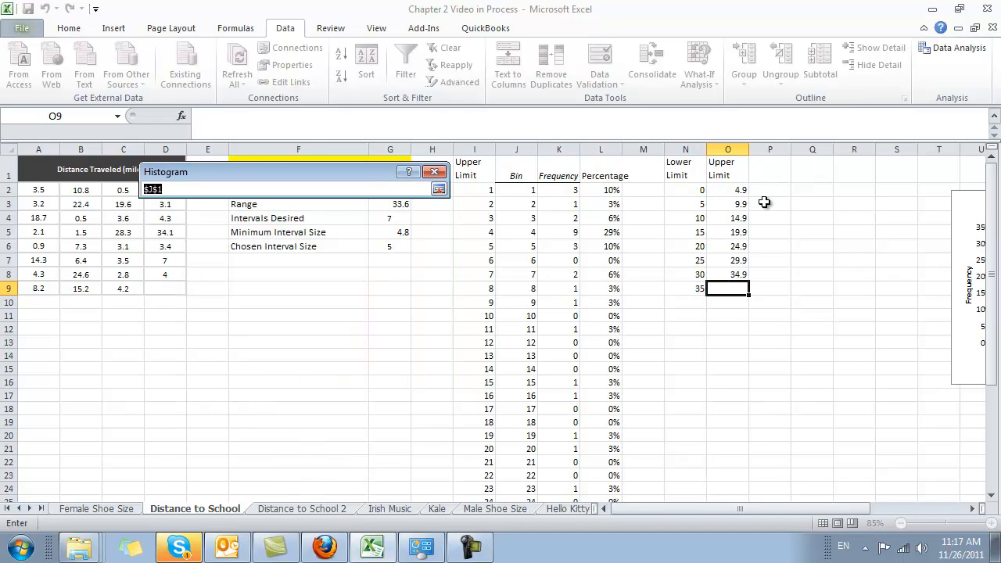
pyautogui.click(814, 166)
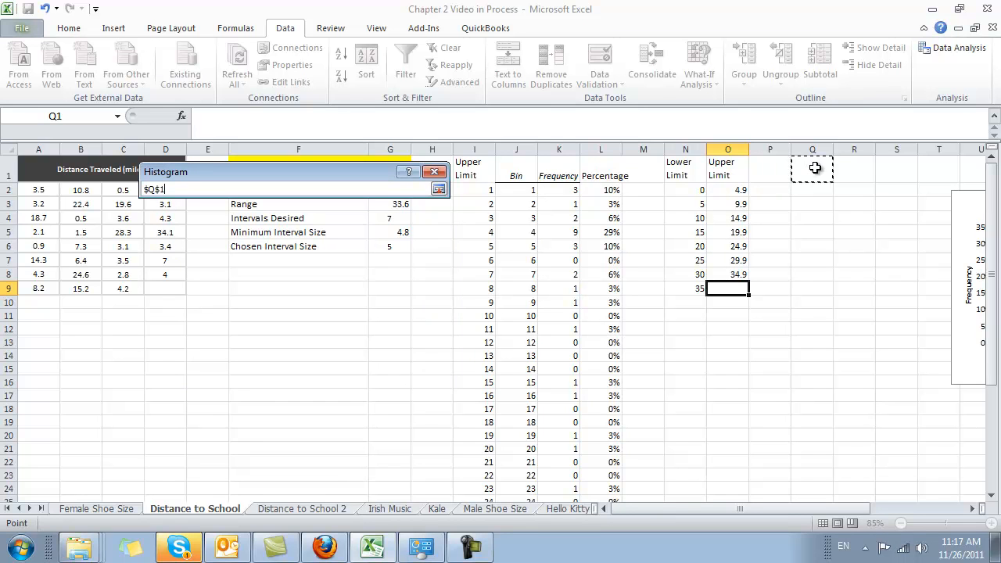
pyautogui.click(439, 190)
pyautogui.click(406, 196)
# Compare the new bin and frequency table with the lower and upper limits of each interval
pyautogui.click(801, 394)
pyautogui.moveTo(812, 190); pyautogui.dragTo(814, 276)
pyautogui.moveTo(733, 175); pyautogui.dragTo(723, 274)
pyautogui.moveTo(688, 190); pyautogui.dragTo(742, 190)
pyautogui.moveTo(681, 218); pyautogui.dragTo(730, 200)
pyautogui.press('Down')
pyautogui.press('Up')
pyautogui.hotkey('shift', 'Right')
pyautogui.press('Right')
pyautogui.press('Right')
pyautogui.press('Right')
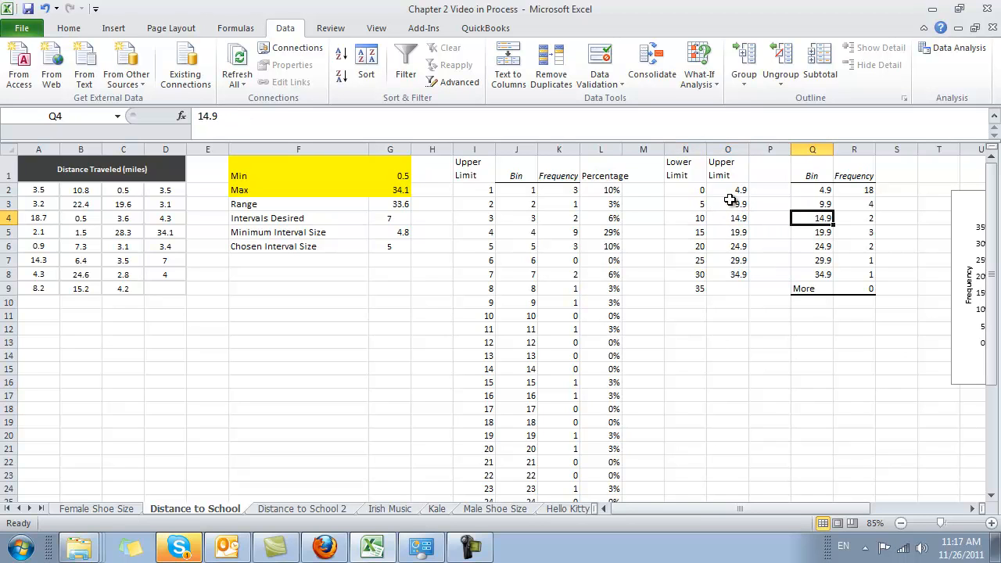
pyautogui.press('Right')
pyautogui.press('Up')
pyautogui.press('Up')
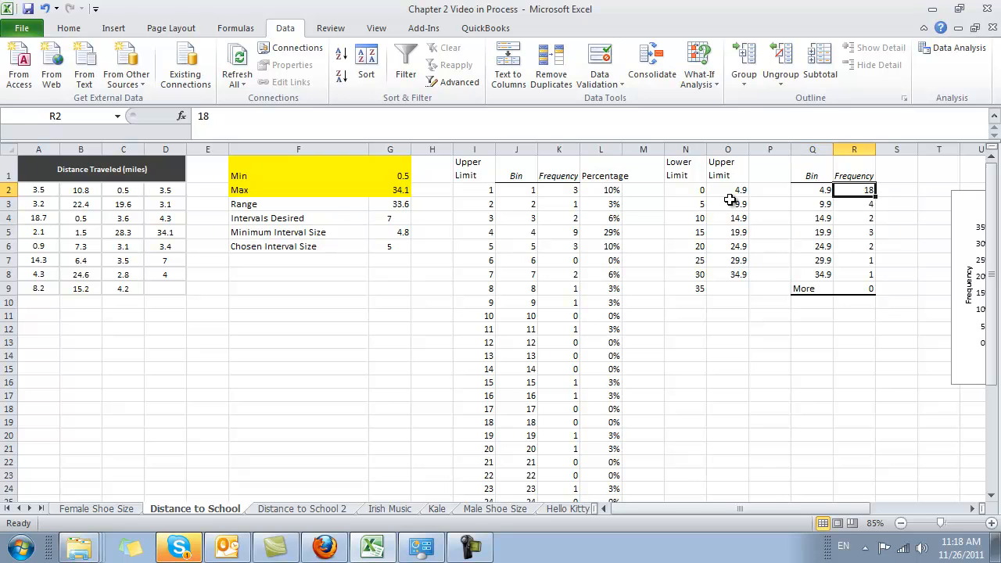
# Copy the Percentage heading from L1 to S1 beside the new Frequency column
pyautogui.press('Up')
pyautogui.press('Left')
pyautogui.press('Left')
pyautogui.press('Left')
pyautogui.press('Left')
pyautogui.press('Left')
pyautogui.press('Left')
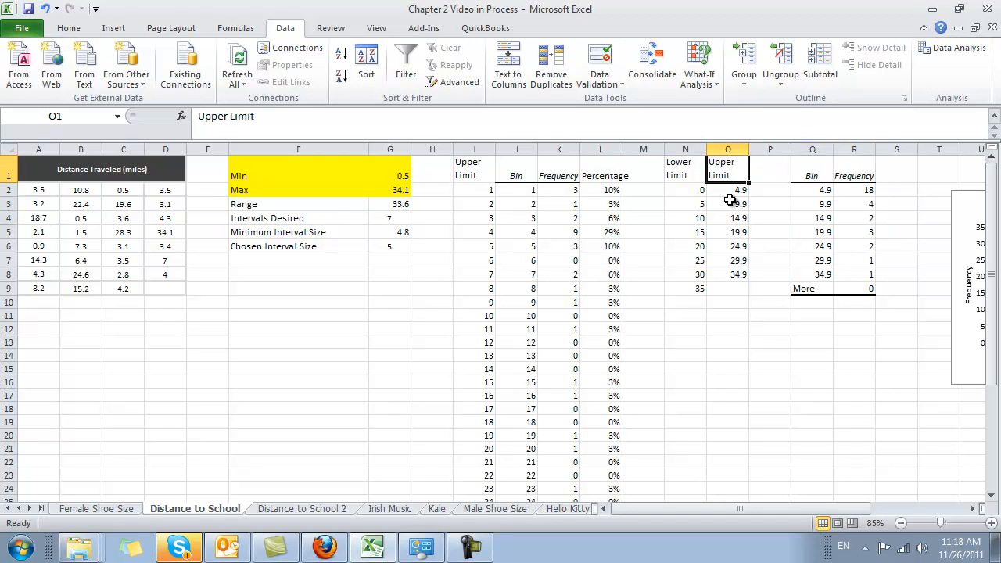
pyautogui.hotkey('ctrl', 'c')
pyautogui.press('Right')
pyautogui.press('Right')
pyautogui.press('Right')
pyautogui.press('Right')
pyautogui.press('Right')
pyautogui.press('Right')
pyautogui.press('Right')
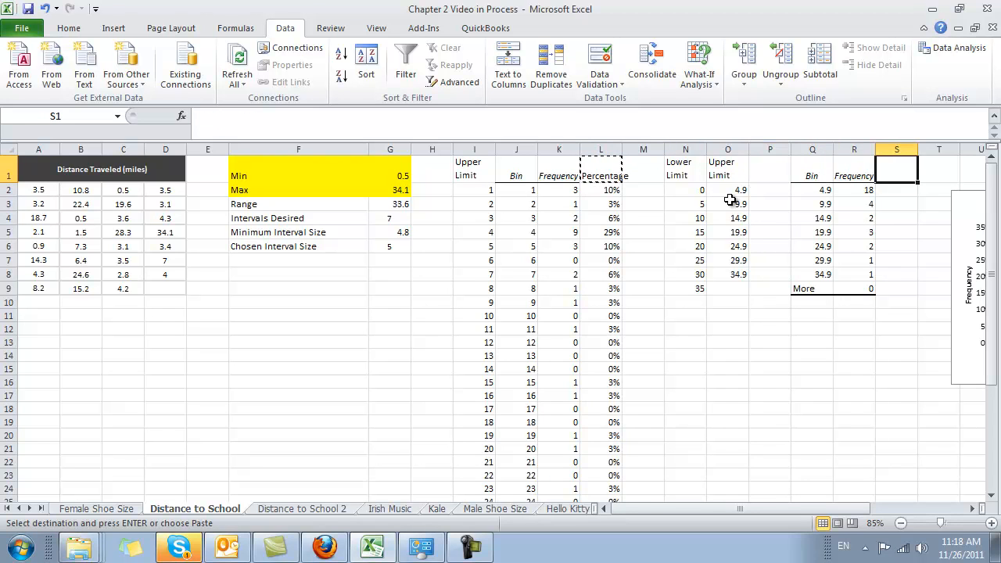
pyautogui.press('Return')
# Enter the formula =R2/SUM(R2:R8) in S2 and format the cell as a percentage
pyautogui.press('Down')
pyautogui.write('=')
pyautogui.press('Left')
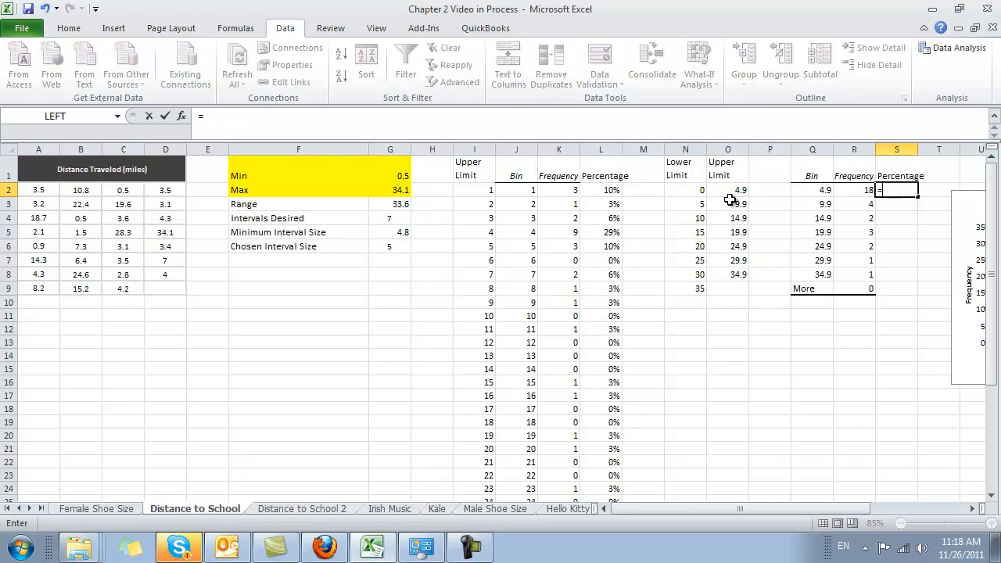
pyautogui.write('/sum(')
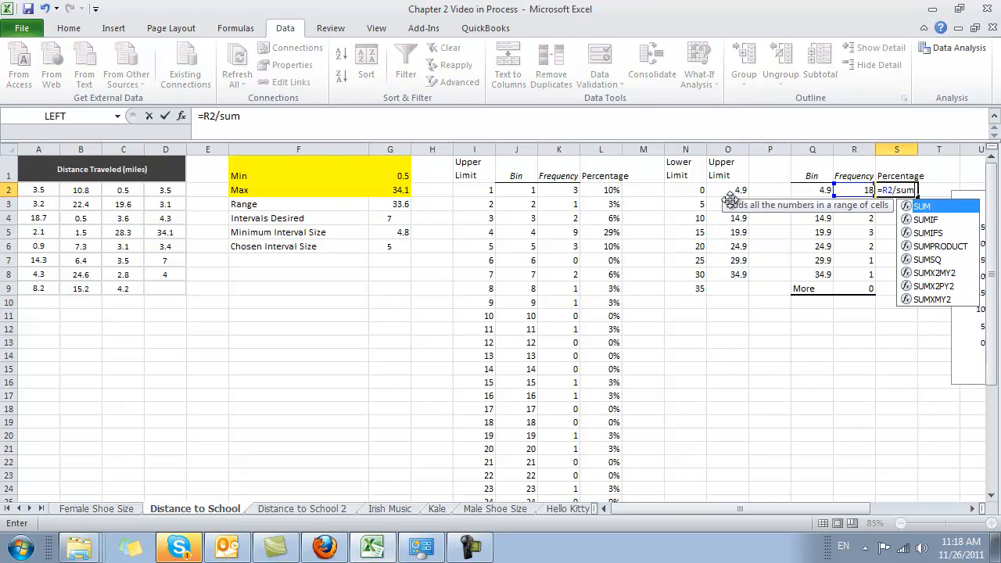
pyautogui.hotkey('shift', 'Down')
pyautogui.hotkey('shift', 'Down')
pyautogui.hotkey('shift', 'Down')
pyautogui.hotkey('shift', 'Down')
pyautogui.hotkey('shift', 'Down')
pyautogui.hotkey('shift', 'Down')
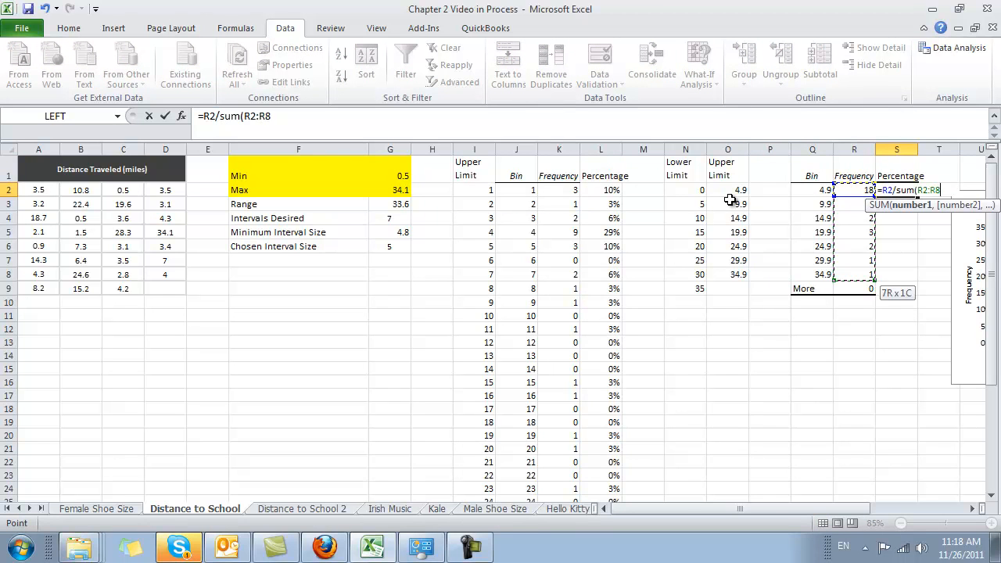
pyautogui.write(')')
pyautogui.hotkey('ctrl', 'Return')
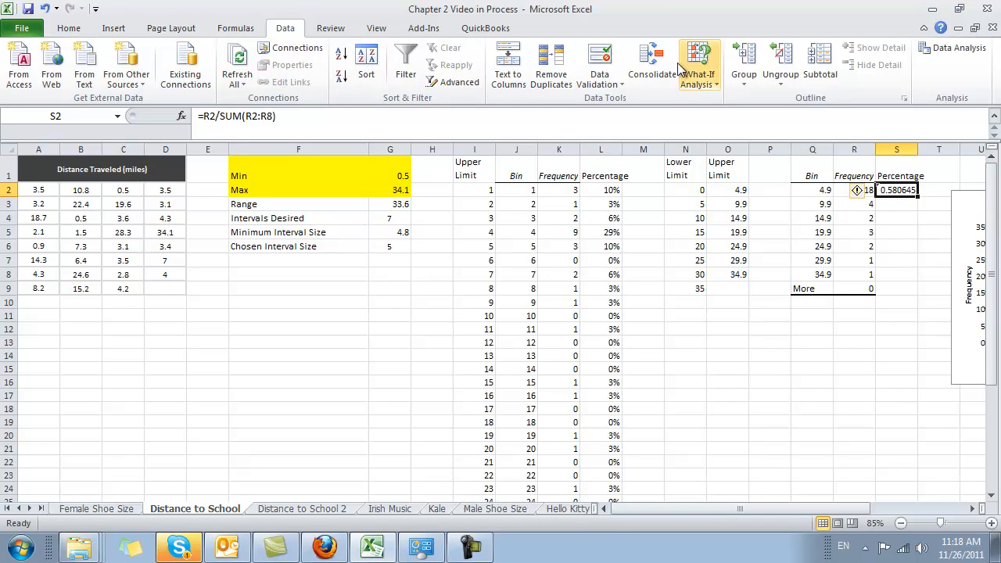
pyautogui.click(65, 29)
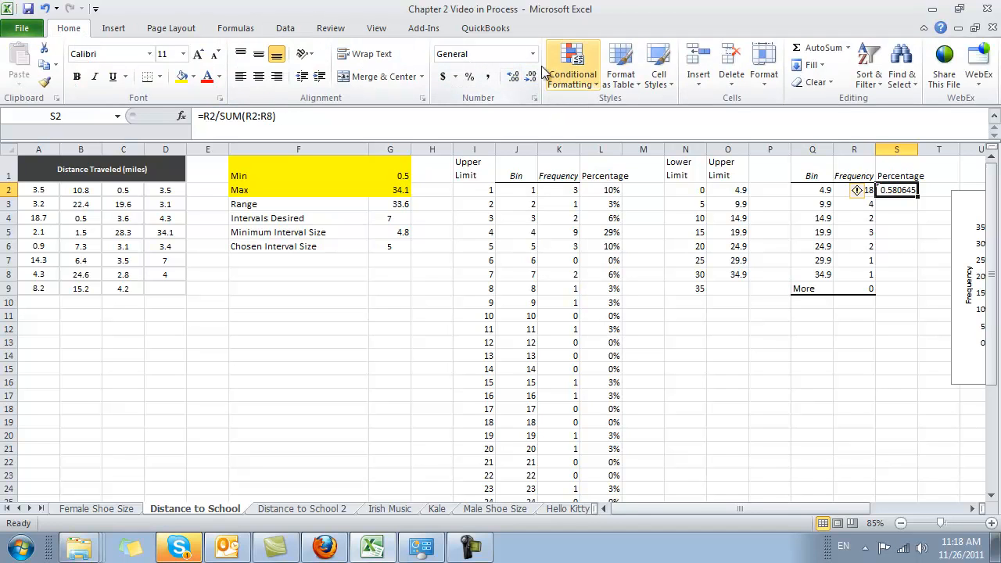
pyautogui.click(469, 76)
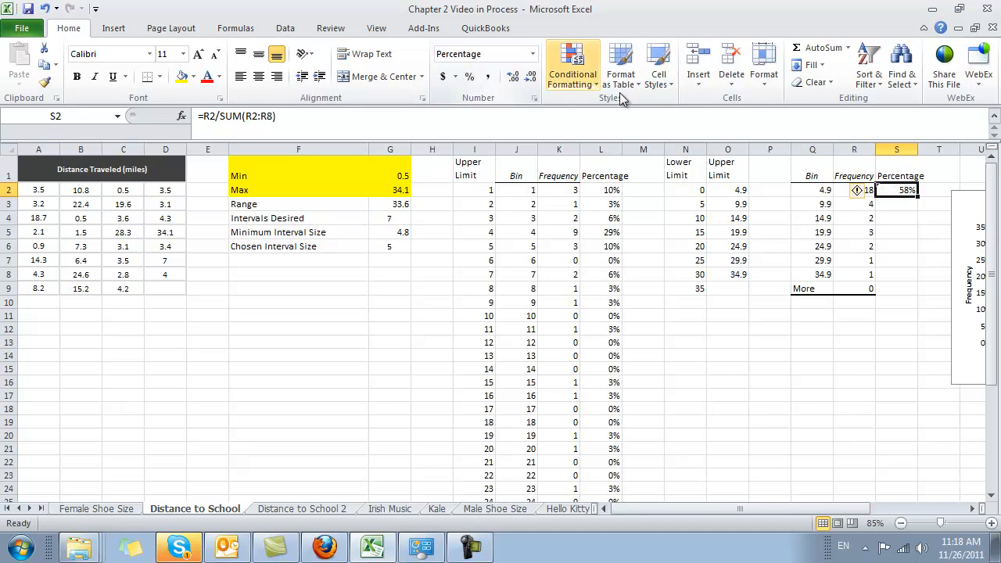
# Lock the sum's row references in S2 so the formula reads =R2/SUM(R$2:R$8)
pyautogui.click(295, 119)
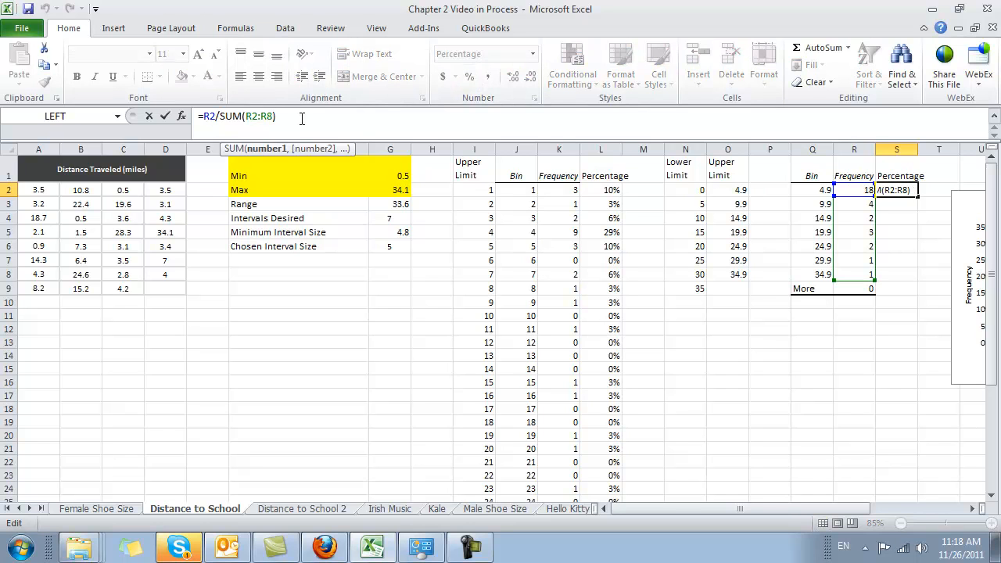
pyautogui.write('$2:R$')
pyautogui.press('Return')
pyautogui.press('Up')
# Copy the percentage formula from S2 down through S8
pyautogui.hotkey('ctrl', 'c')
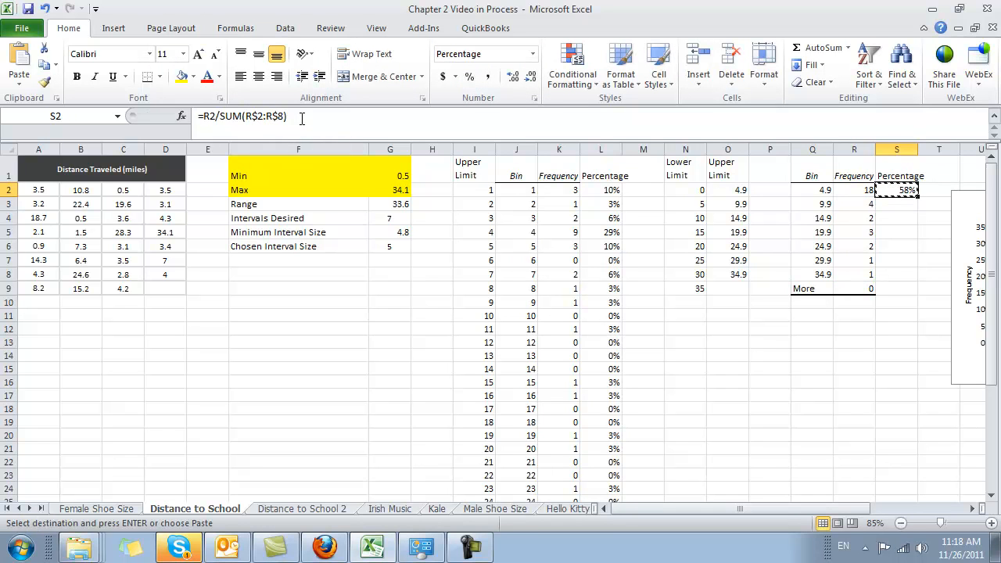
pyautogui.hotkey('shift', 'Down')
pyautogui.hotkey('shift', 'Down')
pyautogui.hotkey('shift', 'Down')
pyautogui.hotkey('shift', 'Down')
pyautogui.hotkey('shift', 'Down')
pyautogui.hotkey('shift', 'Down')
pyautogui.press('Return')
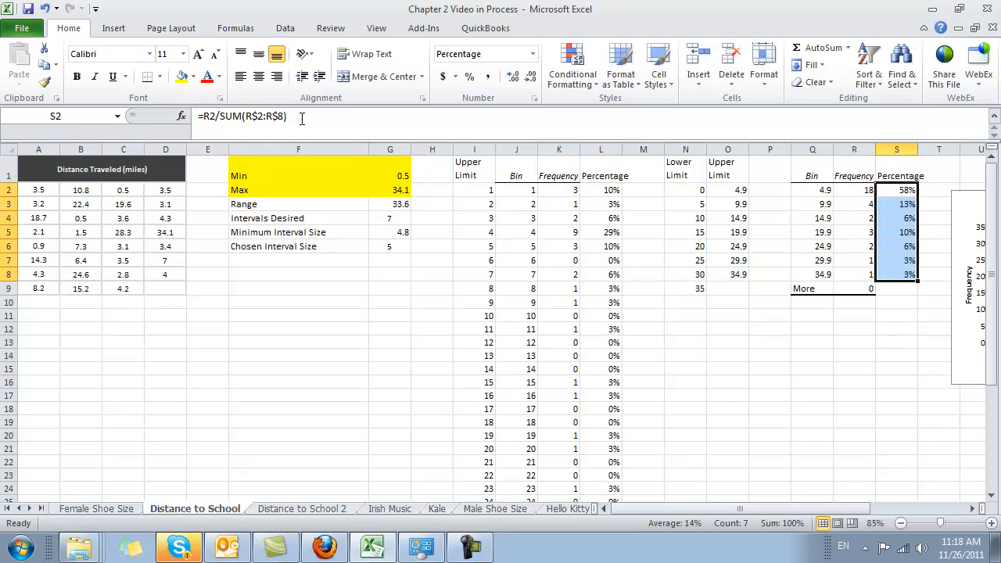
pyautogui.click(900, 316)
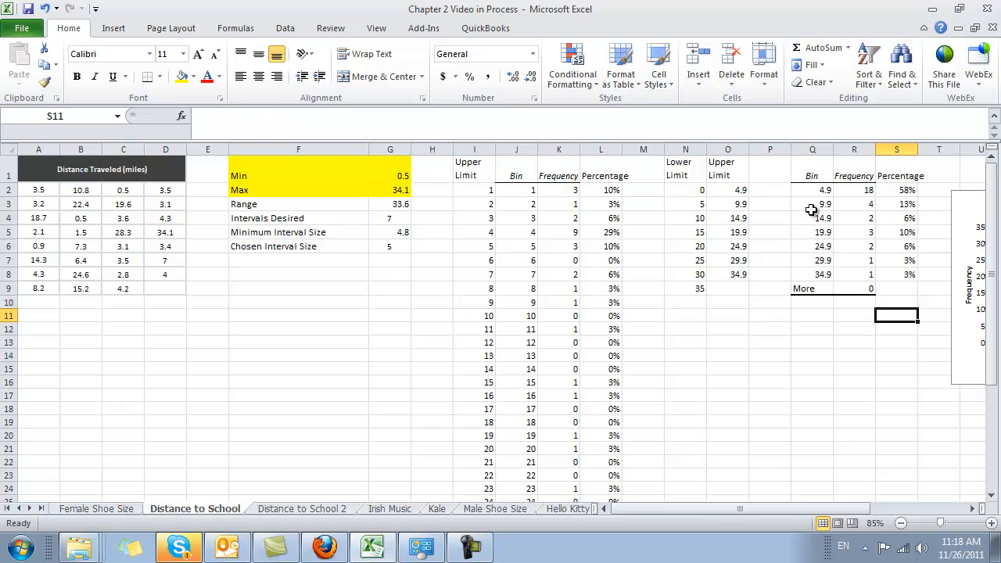
pyautogui.moveTo(696, 205); pyautogui.dragTo(739, 203)
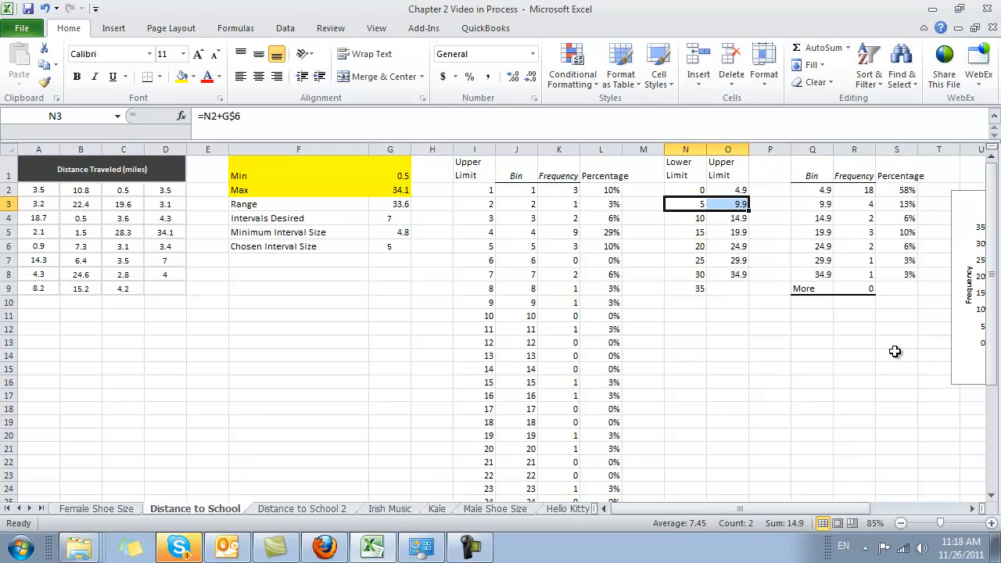
# Copy the existing distance histogram and paste the duplicate below the interval calculations, starting at F11
pyautogui.click(949, 223)
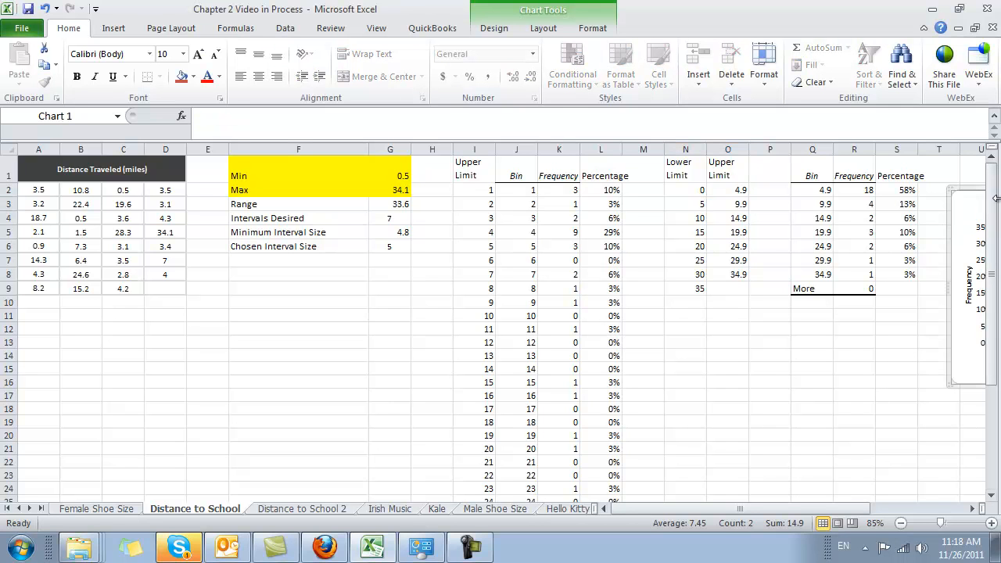
pyautogui.hotkey('ctrl', 'c')
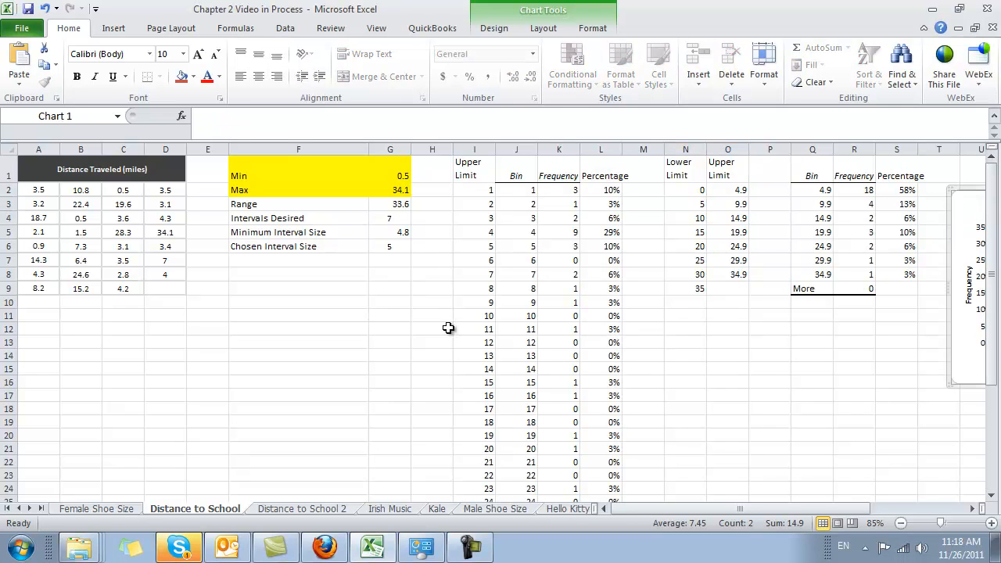
pyautogui.click(878, 388)
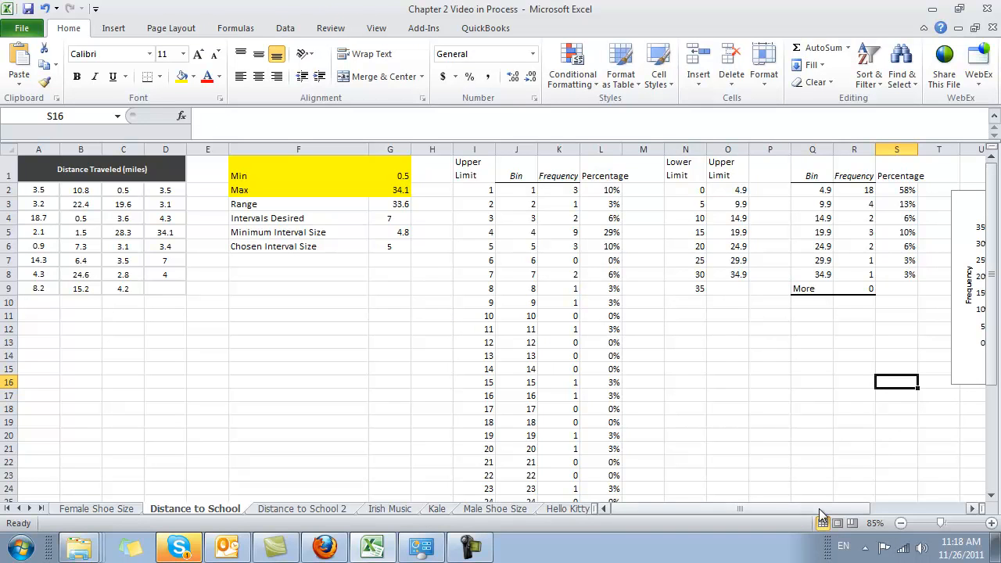
pyautogui.hotkey('ctrl', 'z')
pyautogui.click(358, 315)
pyautogui.hotkey('ctrl', 'v')
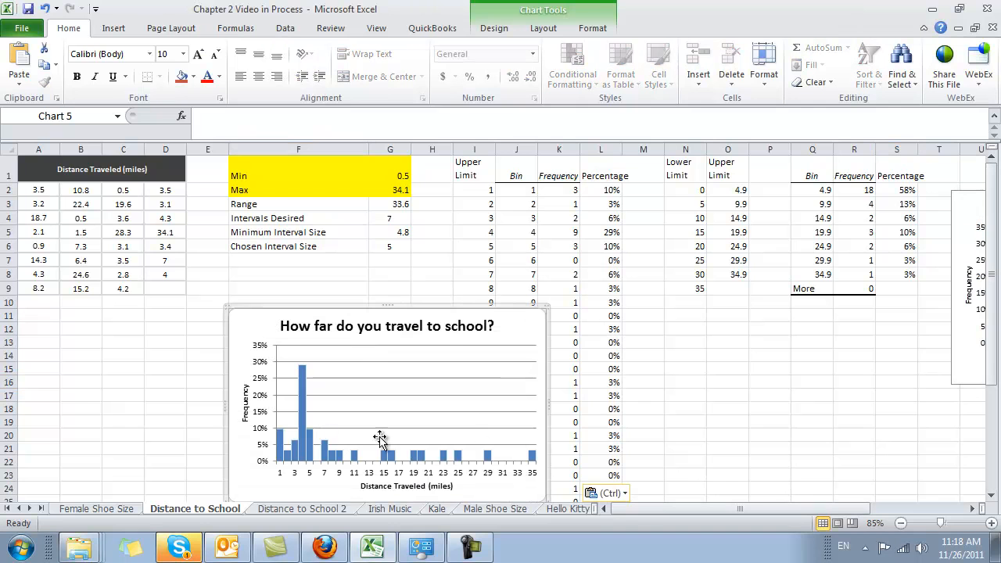
# Change the pasted chart's Distance Traveled series values to the new percentages in S2:S8
pyautogui.click(299, 406)
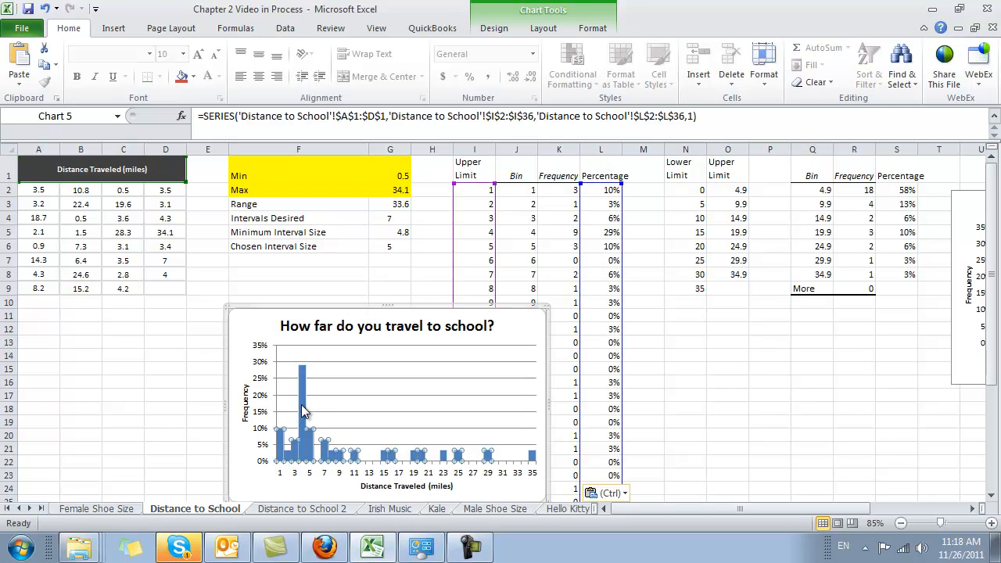
pyautogui.click(247, 336)
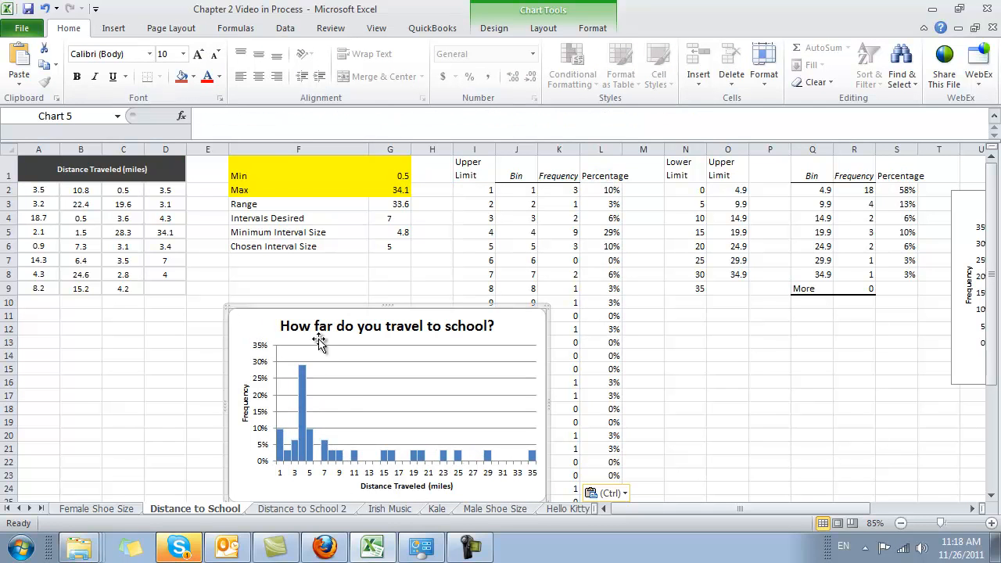
pyautogui.rightClick(250, 328)
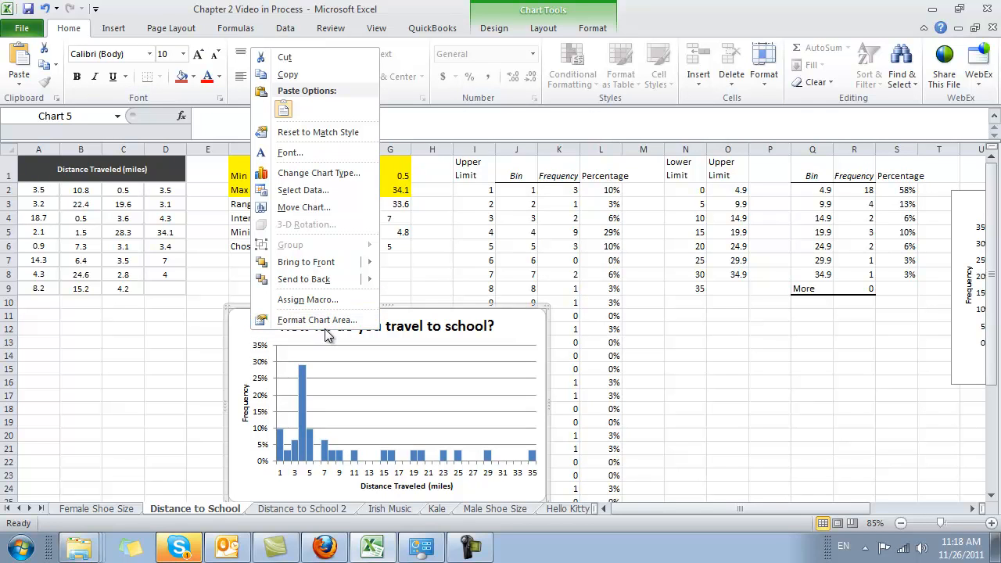
pyautogui.click(317, 192)
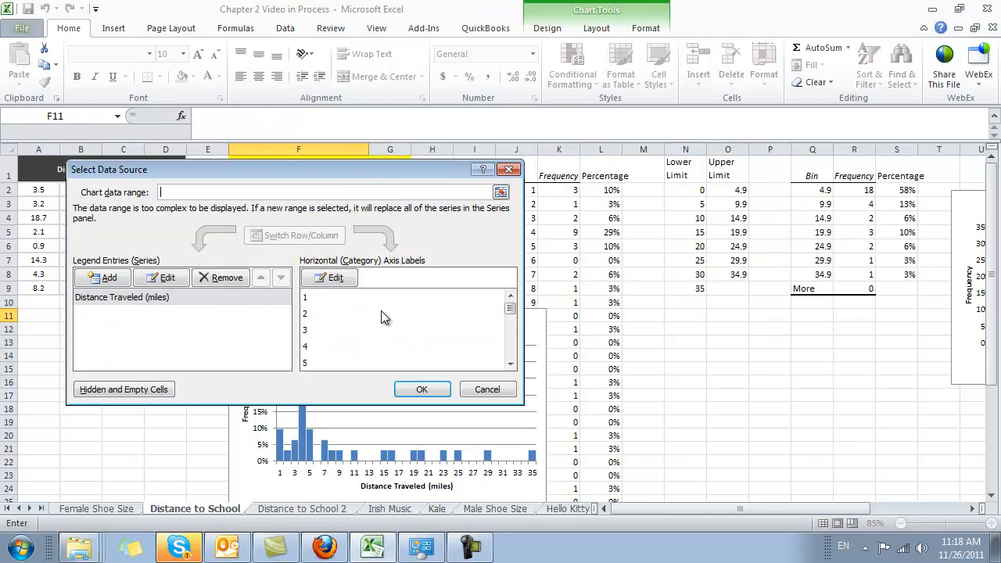
pyautogui.click(150, 281)
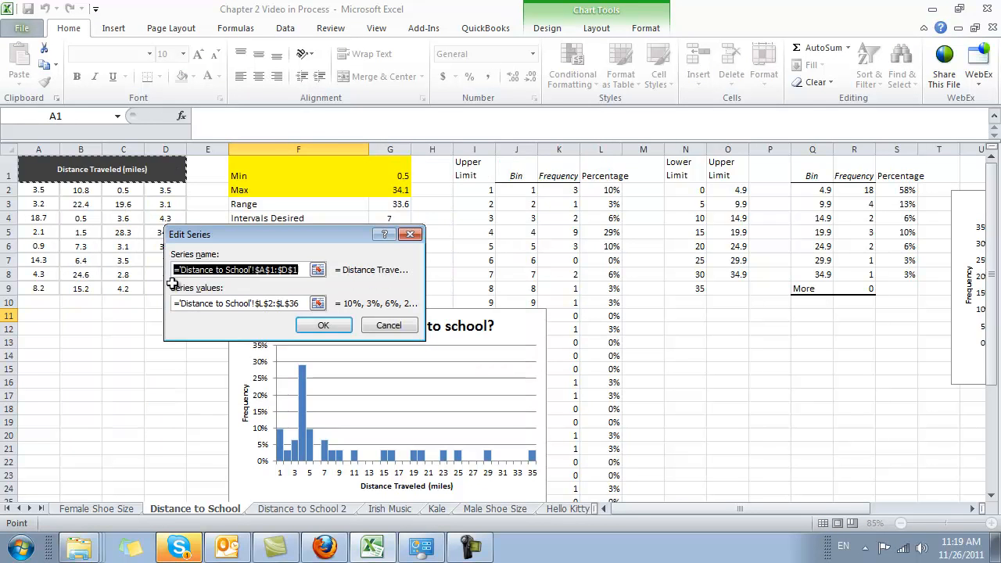
pyautogui.click(318, 303)
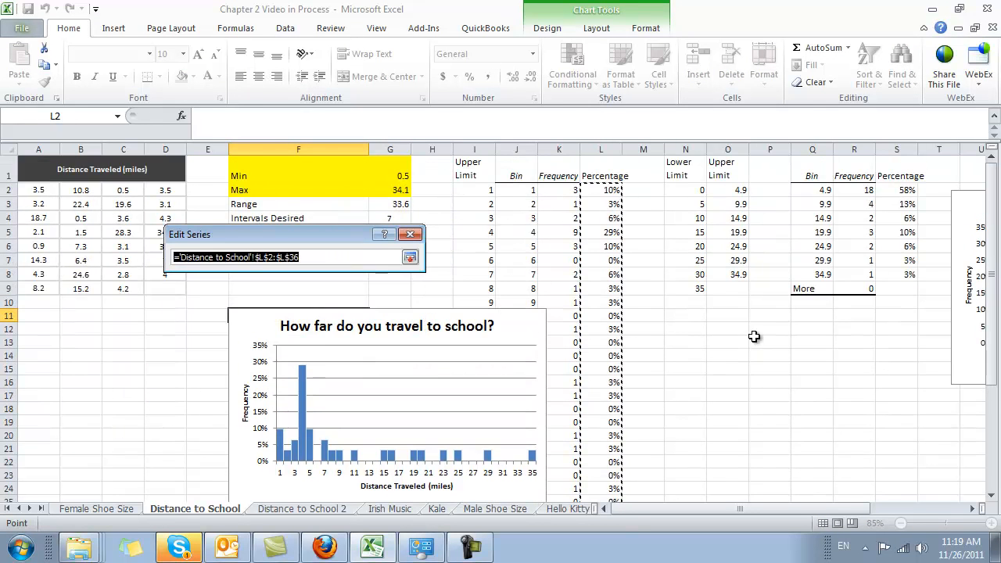
pyautogui.moveTo(905, 190); pyautogui.dragTo(906, 274)
pyautogui.click(410, 257)
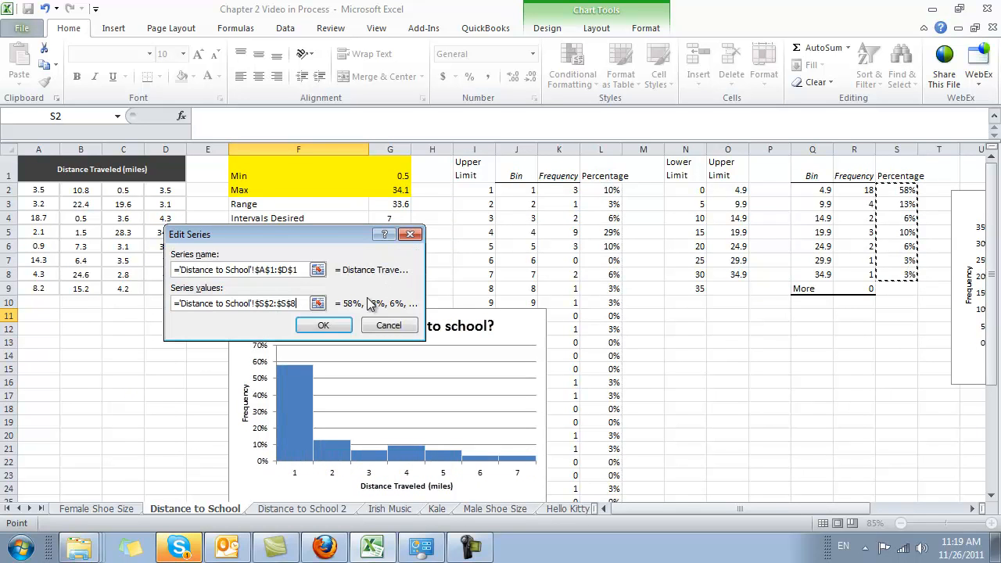
pyautogui.click(338, 332)
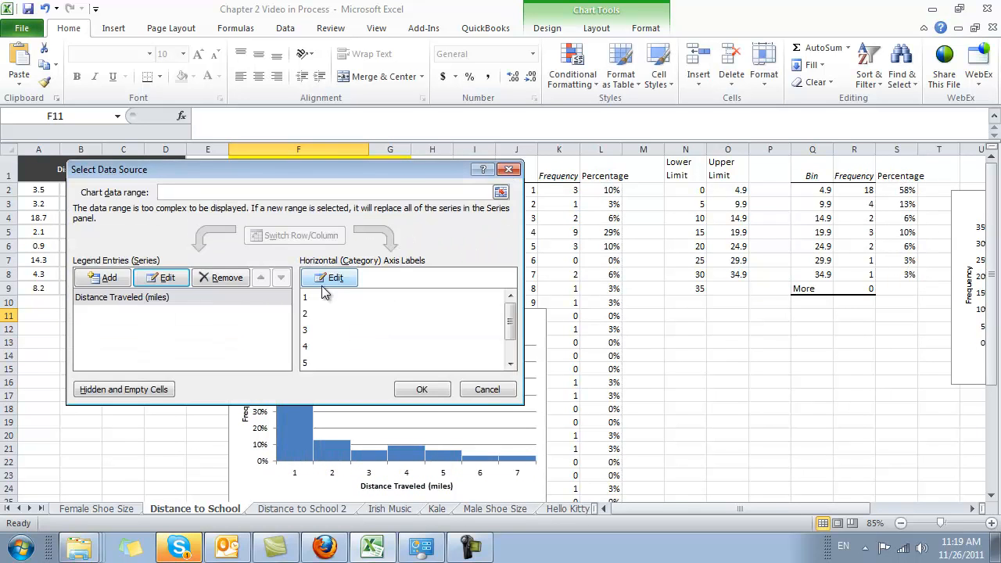
# Set the pasted chart's horizontal axis label range to the empty cells P2:P8
pyautogui.click(327, 275)
pyautogui.scroll(1, 899, 235)
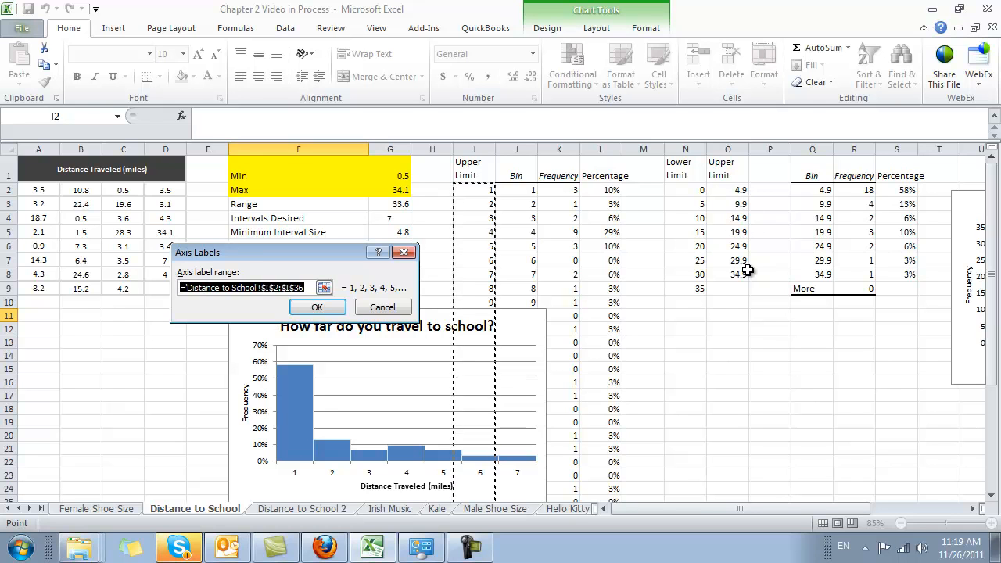
pyautogui.moveTo(761, 190); pyautogui.dragTo(771, 275)
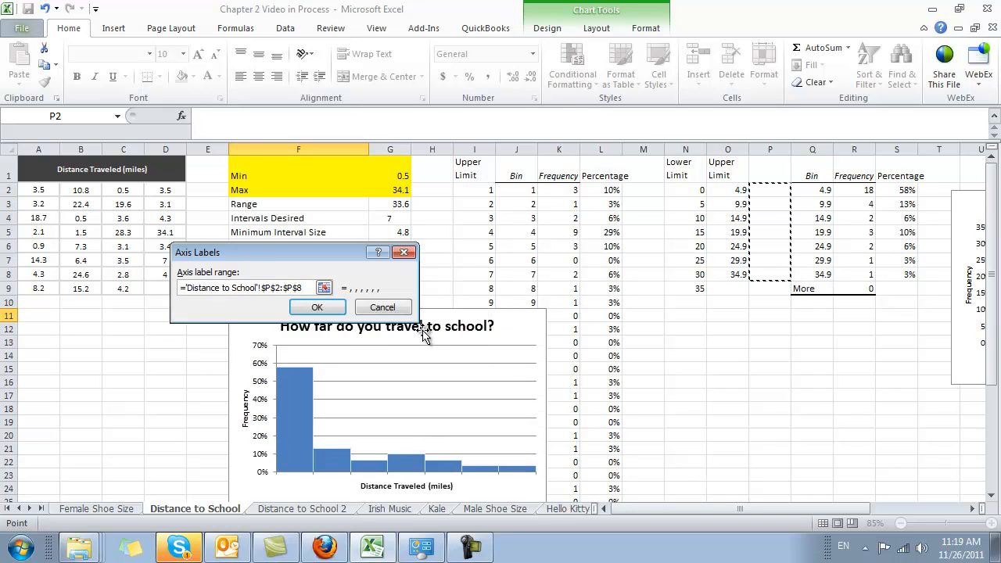
pyautogui.click(319, 308)
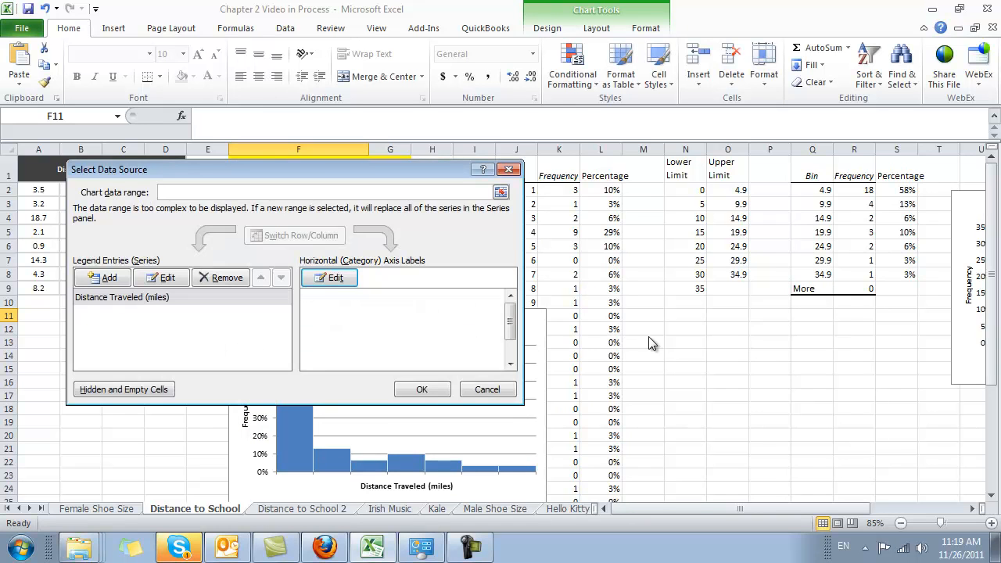
pyautogui.click(422, 389)
# Enter the heading Labels in P1 beside the second Upper Limit column
pyautogui.click(775, 356)
pyautogui.click(757, 174)
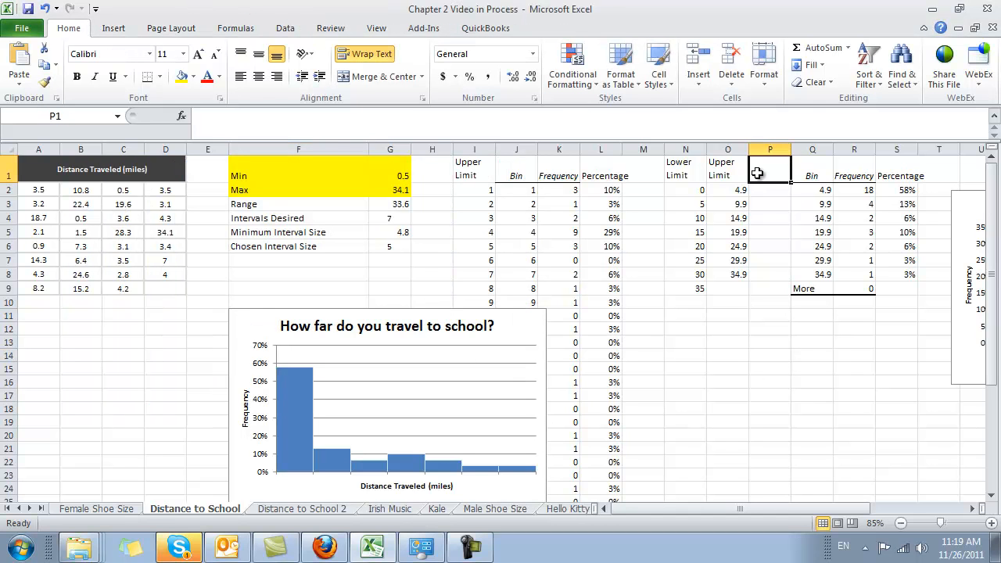
pyautogui.write('Labels')
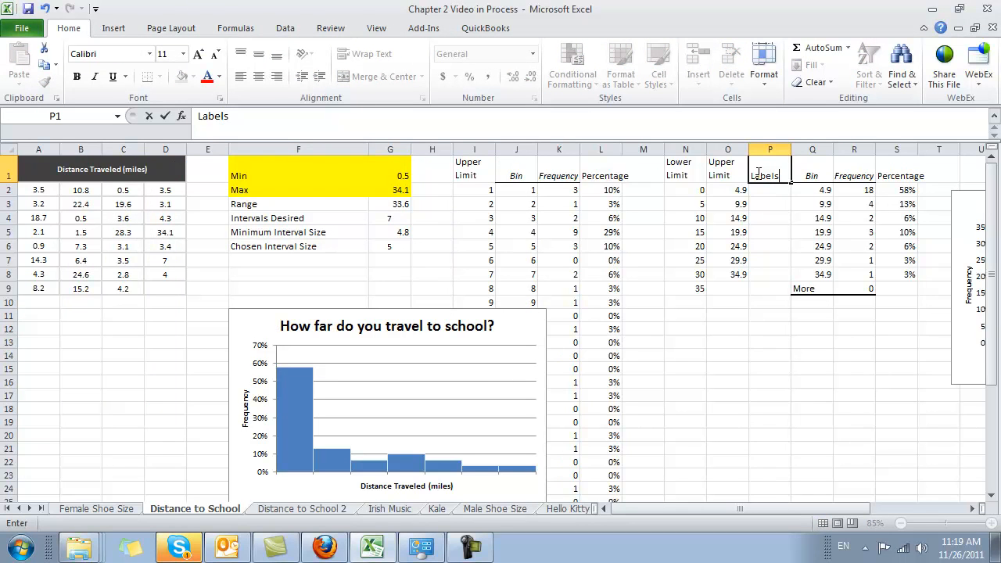
pyautogui.press('Return')
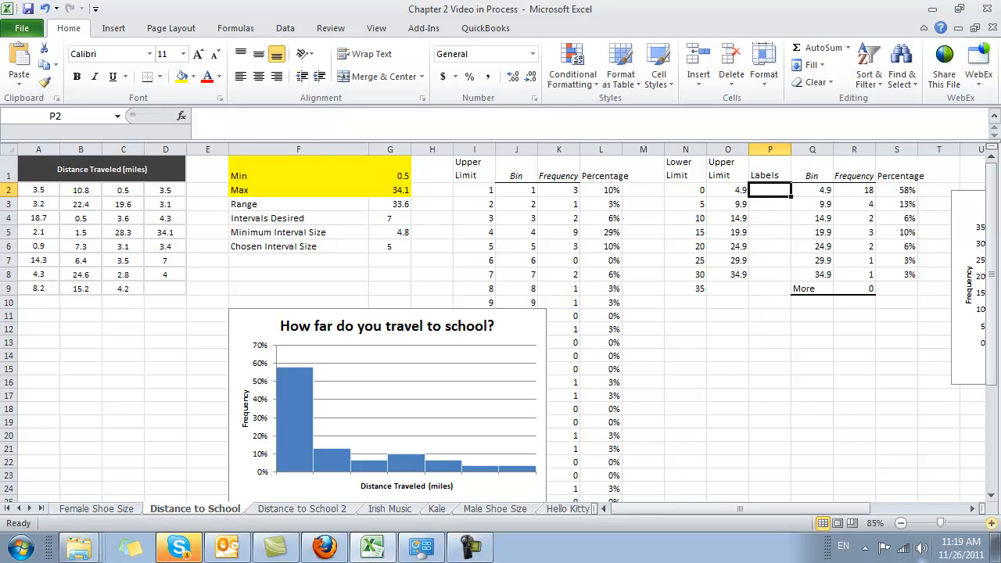
# Enter the first interval label in P2 as the literal text 0-4.9
pyautogui.press('Left')
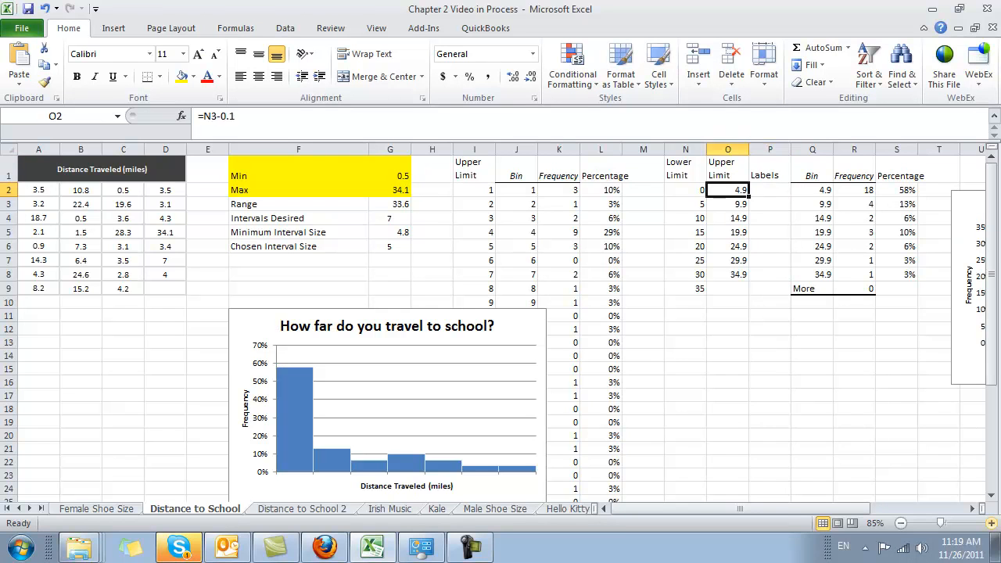
pyautogui.press('Right')
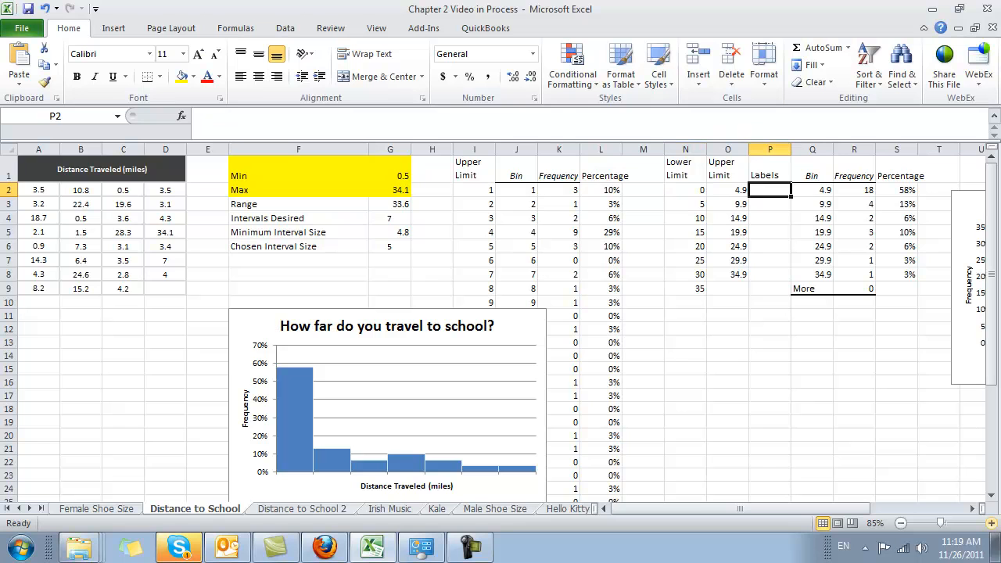
pyautogui.write("'0-4.9")
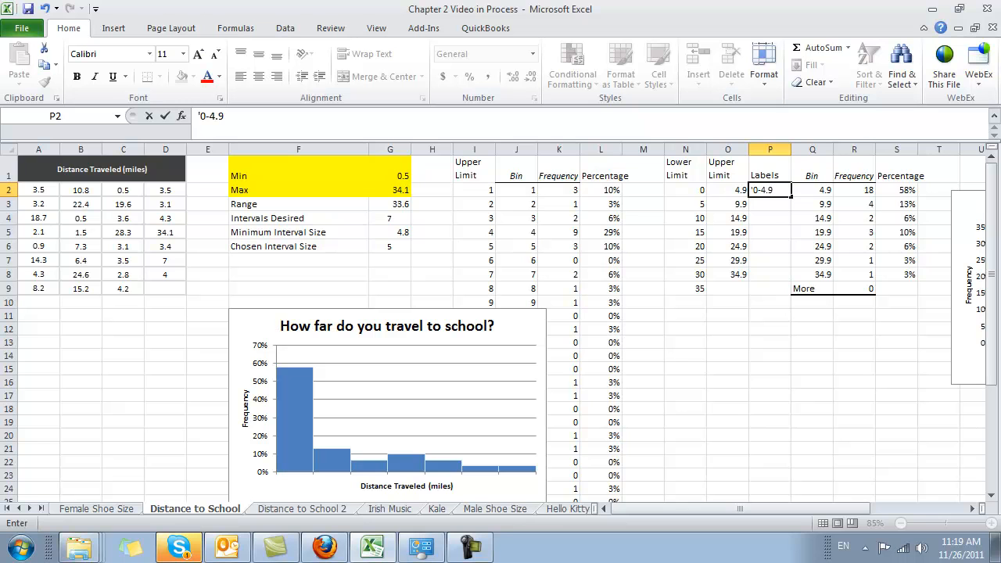
pyautogui.press('Return')
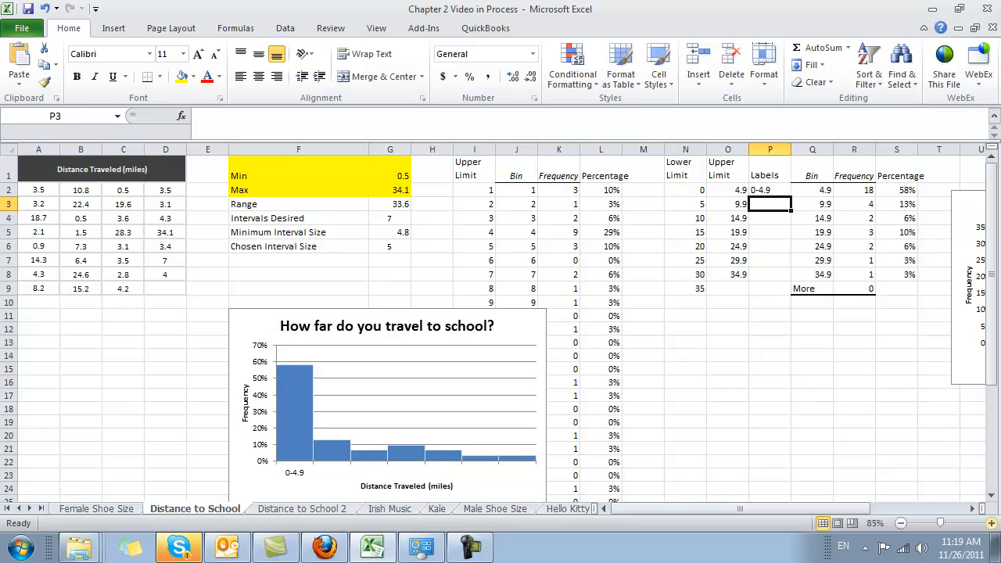
# Clear the manually entered interval label from P2
pyautogui.press('Up')
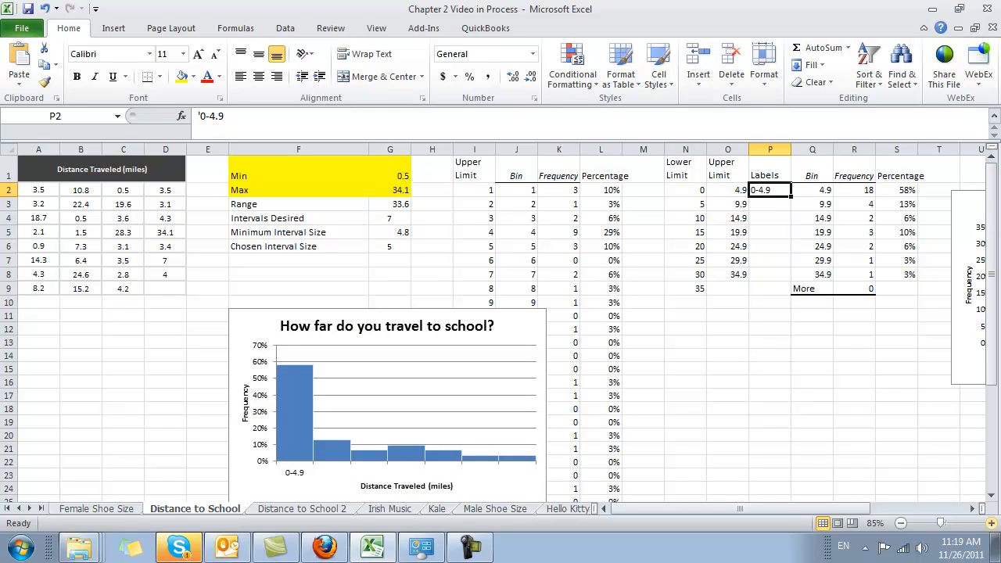
pyautogui.press('Down')
pyautogui.press('Down')
pyautogui.press('Down')
pyautogui.press('Down')
pyautogui.press('Down')
pyautogui.press('Down')
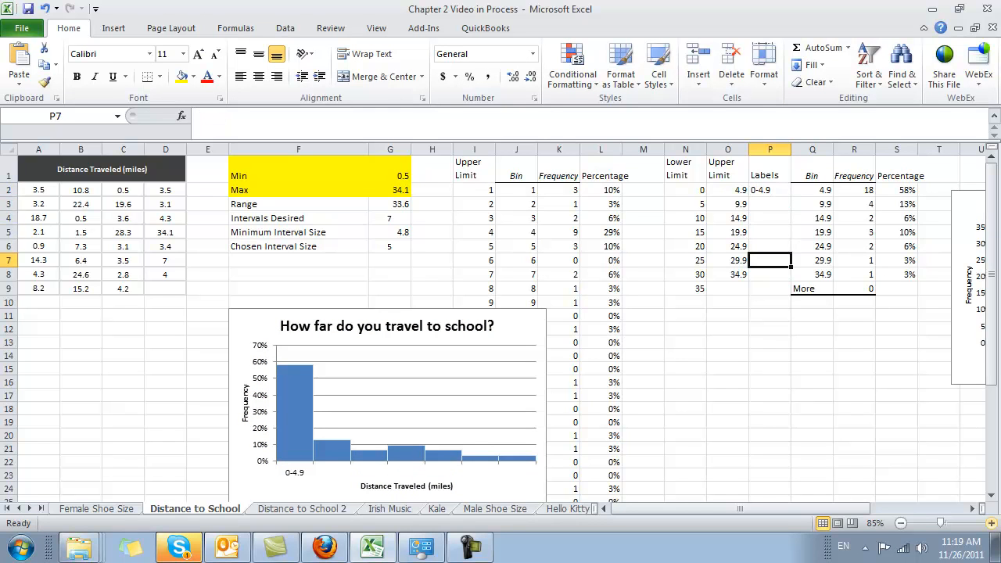
pyautogui.press('Up')
pyautogui.press('Up')
pyautogui.press('Up')
pyautogui.press('Up')
pyautogui.press('Up')
pyautogui.press('Up')
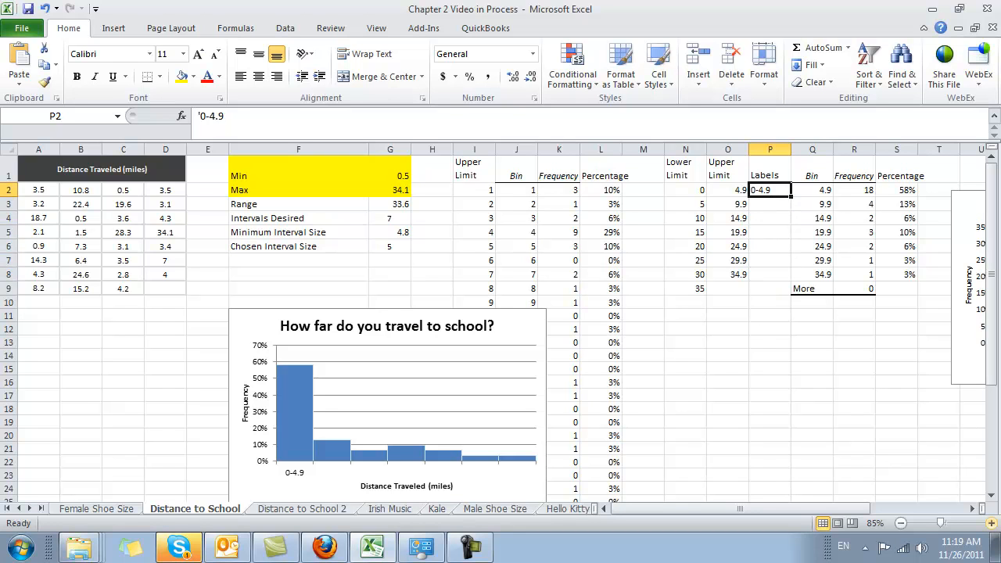
pyautogui.press('Delete')
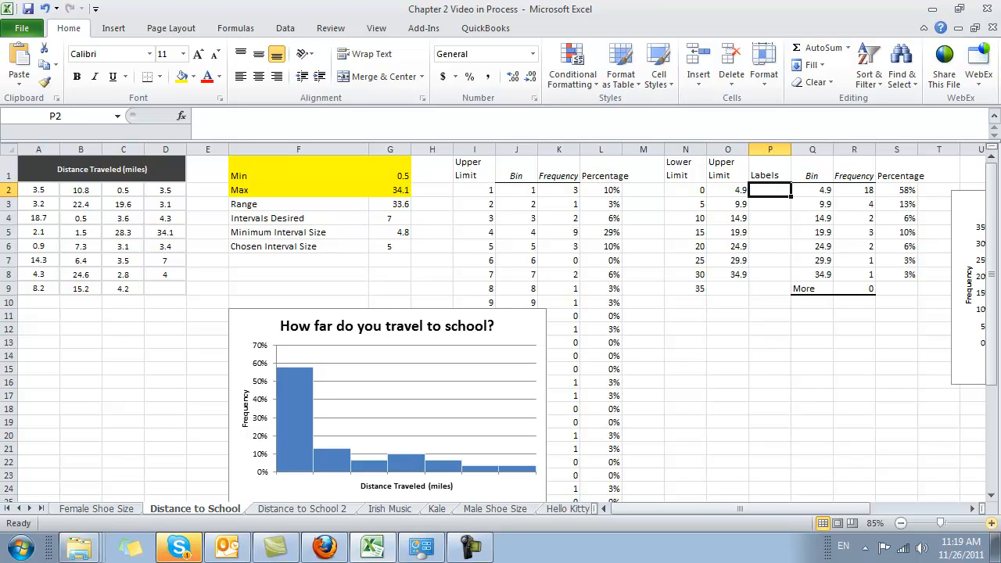
# Enter the formula =N2&" - "&O2 in P2 to build the label from the lower and upper limits
pyautogui.write('=')
pyautogui.click(686, 190)
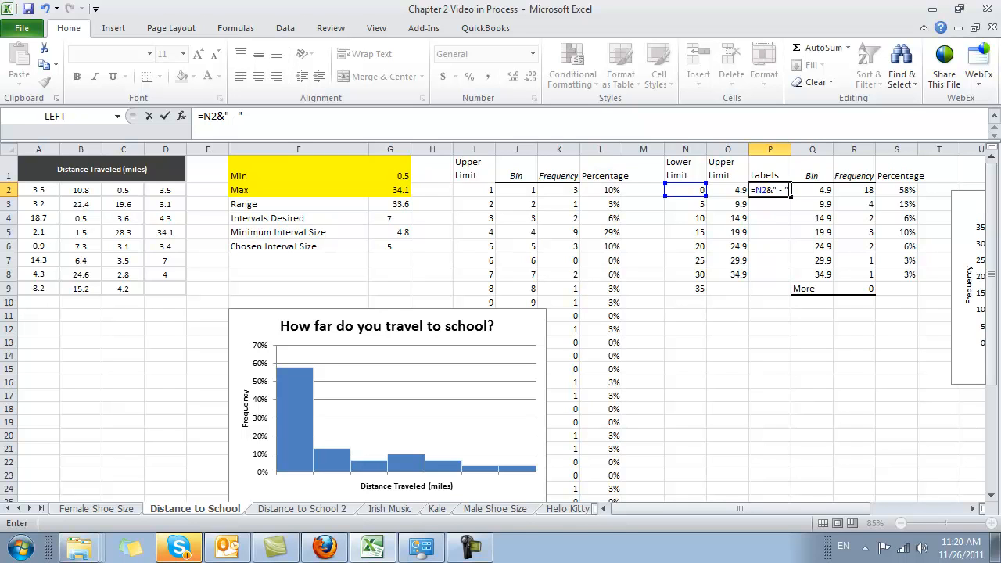
pyautogui.write('&')
pyautogui.press('Left')
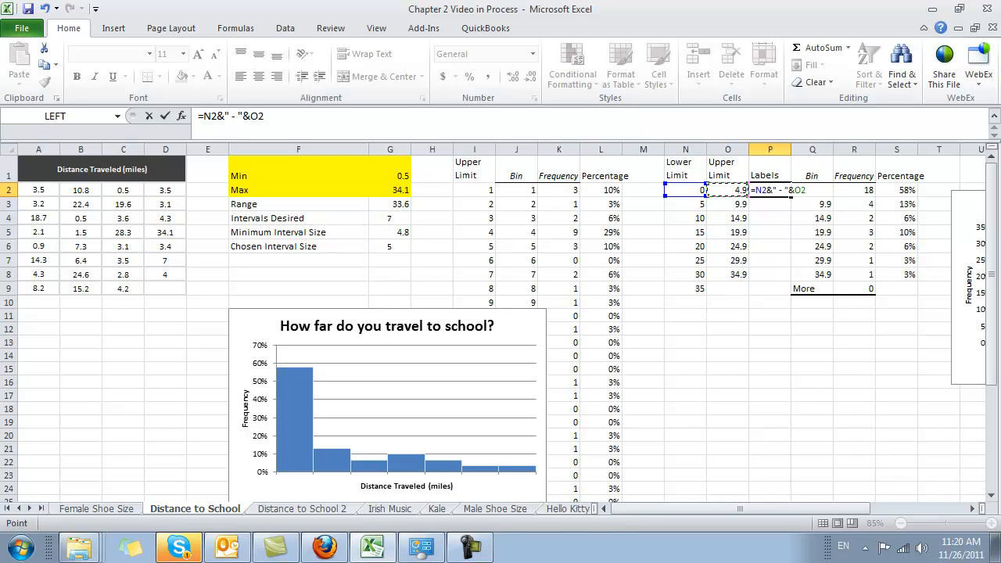
pyautogui.press('Return')
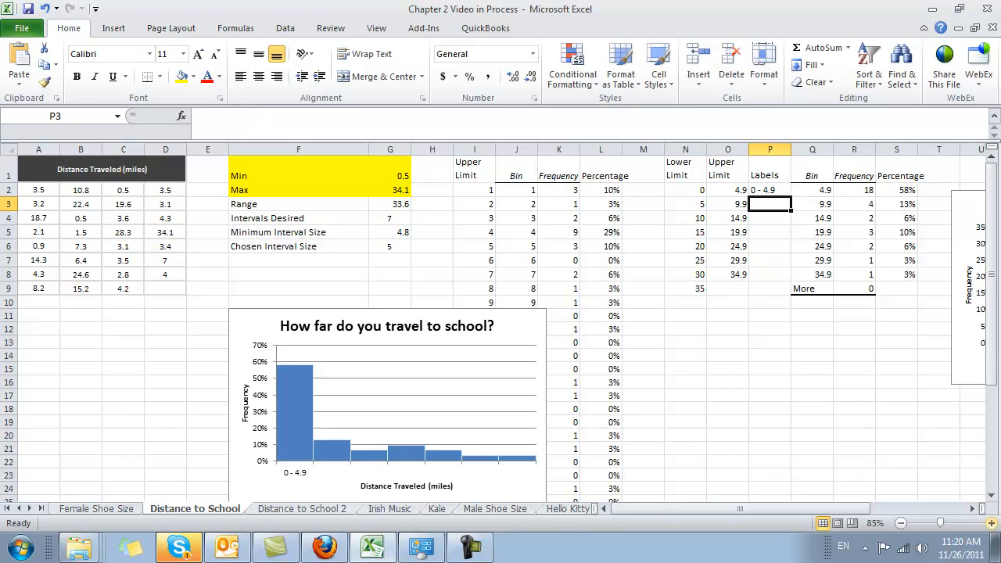
# Copy the label formula from P2 down through P8
pyautogui.click(770, 190)
pyautogui.moveTo(792, 196); pyautogui.dragTo(773, 279)
pyautogui.click(782, 343)
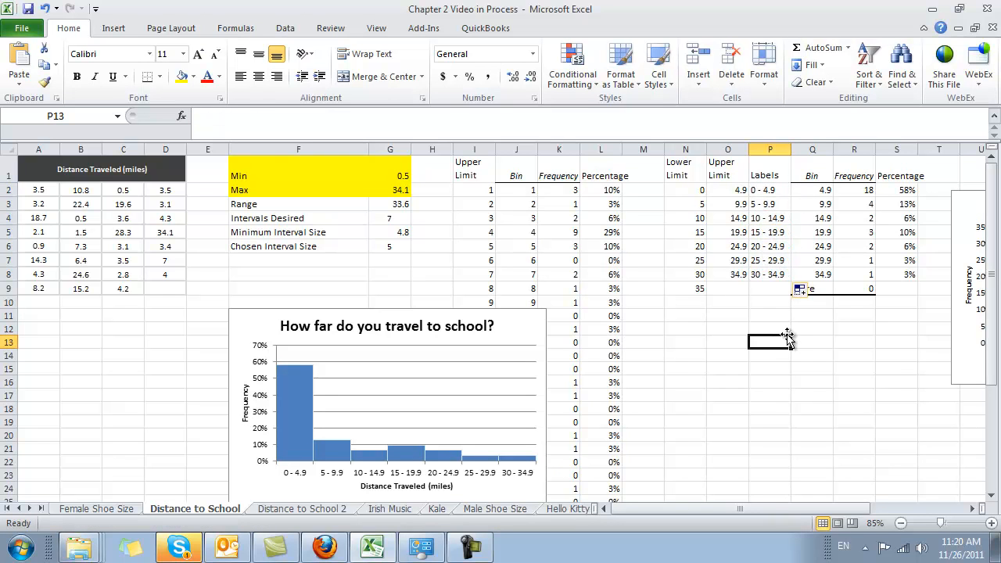
# Examine each part of the label formula in P8: the cell references, the ampersands and the quoted dash
pyautogui.press('Up')
pyautogui.press('Up')
pyautogui.press('Up')
pyautogui.press('Up')
pyautogui.press('Up')
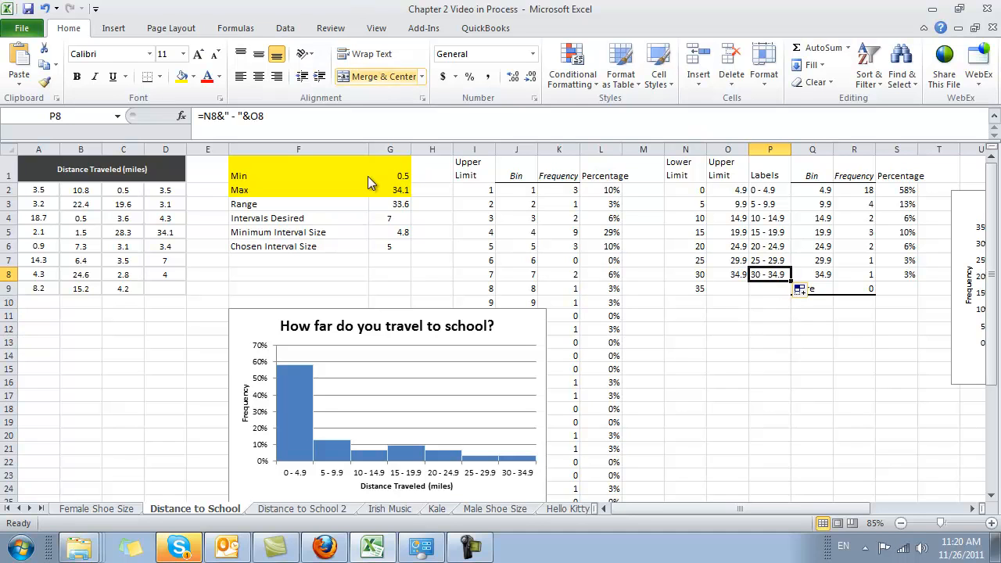
pyautogui.click(312, 123)
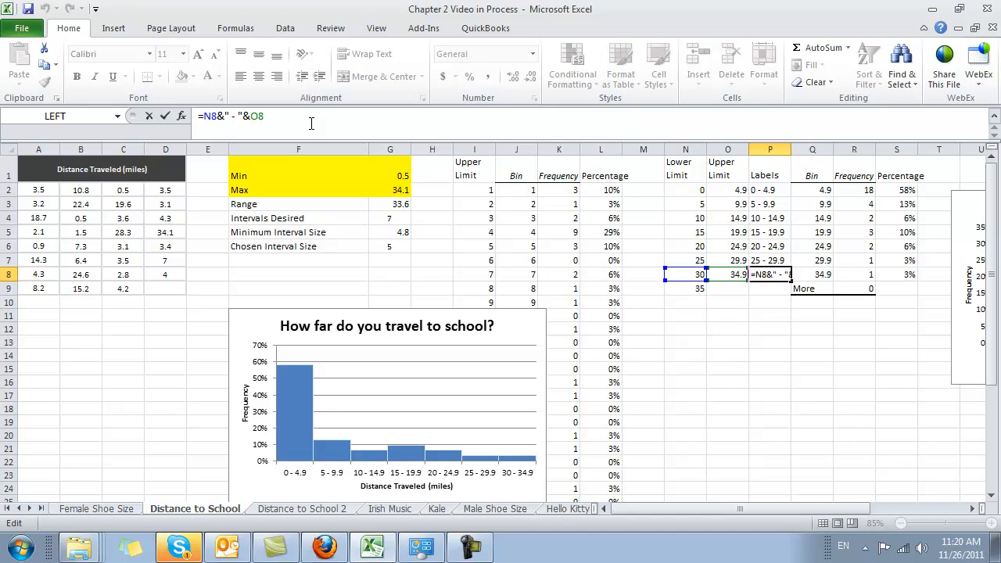
pyautogui.click(311, 123)
pyautogui.press('Left')
pyautogui.press('Left')
pyautogui.press('Left')
pyautogui.hotkey('shift', 'Right')
pyautogui.hotkey('shift', 'Right')
pyautogui.press('Right')
pyautogui.hotkey('shift', 'Right')
pyautogui.press('Left')
pyautogui.press('Left')
pyautogui.hotkey('shift', 'Left')
pyautogui.hotkey('shift', 'Left')
pyautogui.press('Right')
pyautogui.press('Right')
pyautogui.hotkey('shift', 'Right')
pyautogui.hotkey('shift', 'Right')
pyautogui.hotkey('shift', 'Right')
pyautogui.hotkey('shift', 'Right')
pyautogui.hotkey('shift', 'Right')
pyautogui.press('Right')
pyautogui.hotkey('shift', 'Right')
pyautogui.press('Right')
pyautogui.hotkey('shift', 'Right')
pyautogui.hotkey('shift', 'Right')
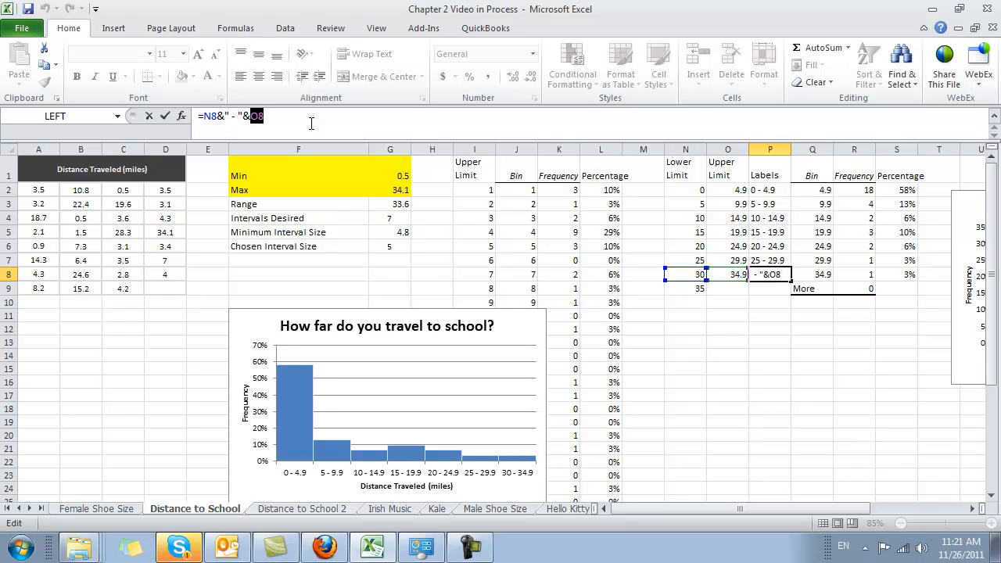
pyautogui.press('Return')
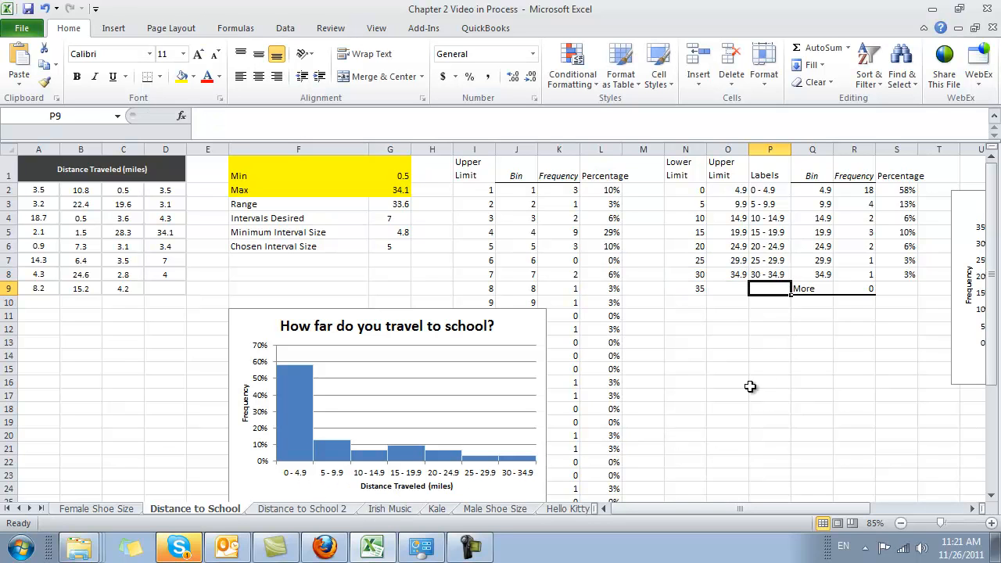
# Arrange the original histogram and the new grouped histogram side by side below the tables
pyautogui.click(966, 212)
pyautogui.moveTo(680, 337); pyautogui.dragTo(546, 326)
pyautogui.moveTo(273, 321); pyautogui.dragTo(279, 303)
pyautogui.click(931, 332)
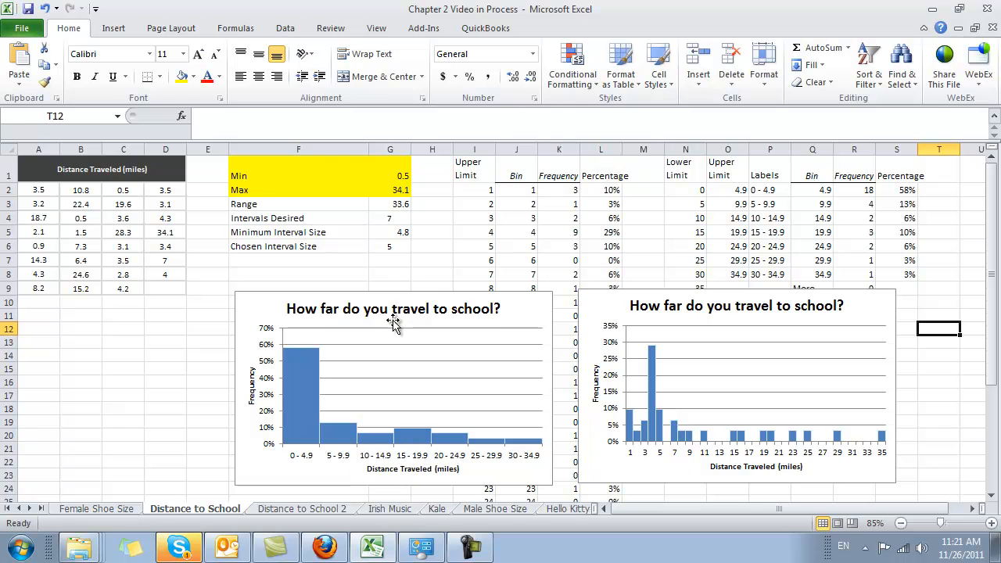
pyautogui.click(394, 247)
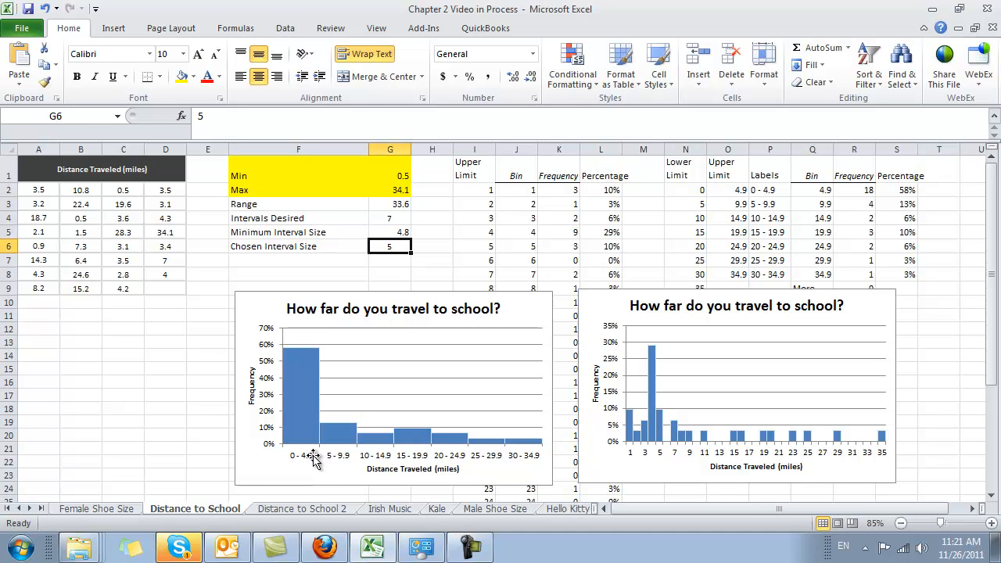
pyautogui.click(311, 438)
pyautogui.click(324, 469)
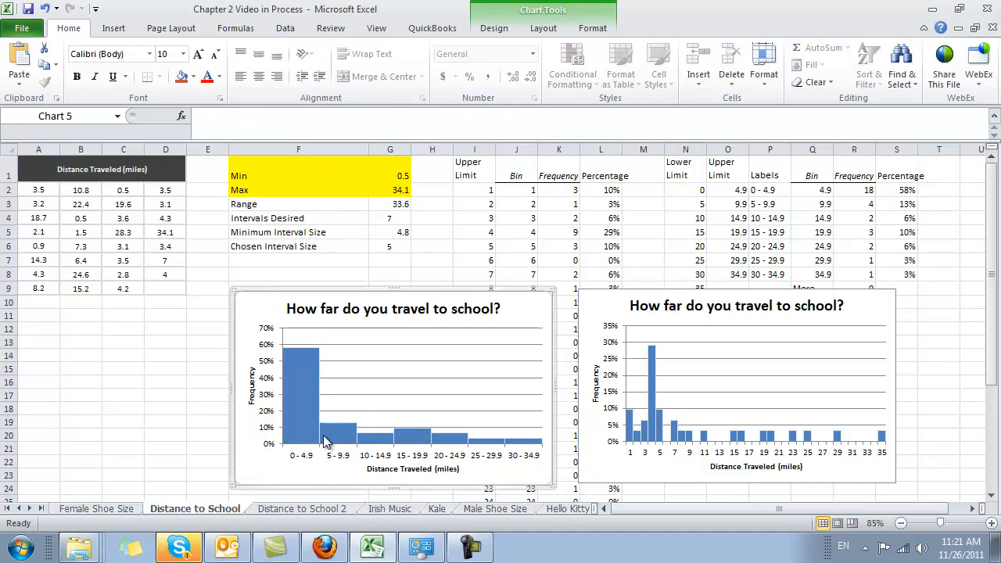